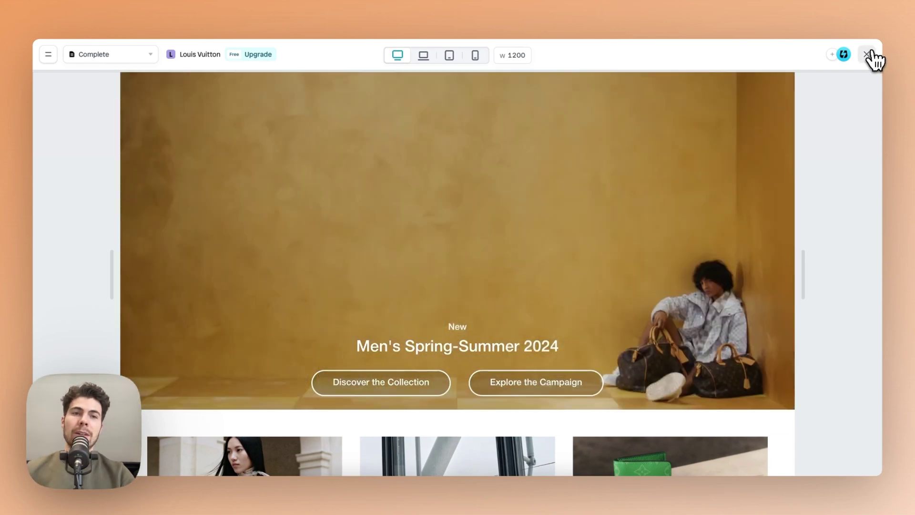
Leave the preview of the Complete page and open the blank Page 1 for editing.
left_click(866, 54)
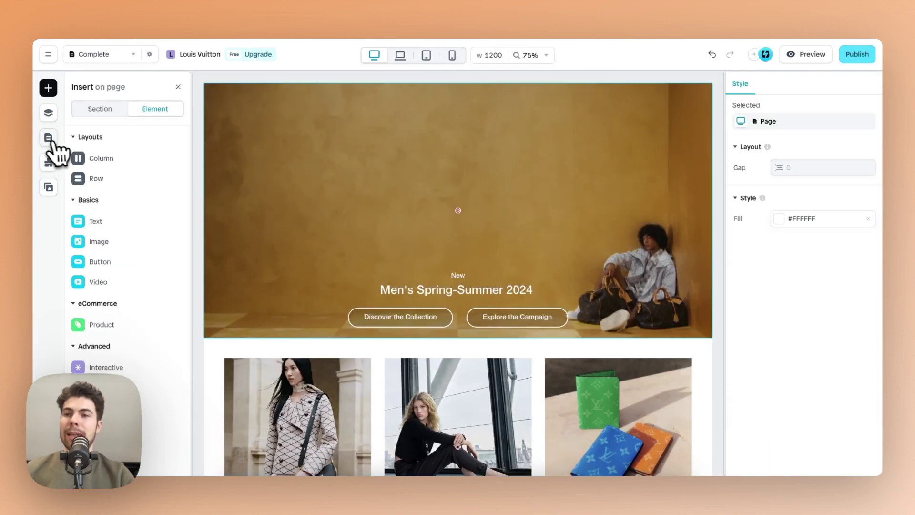
left_click(48, 139)
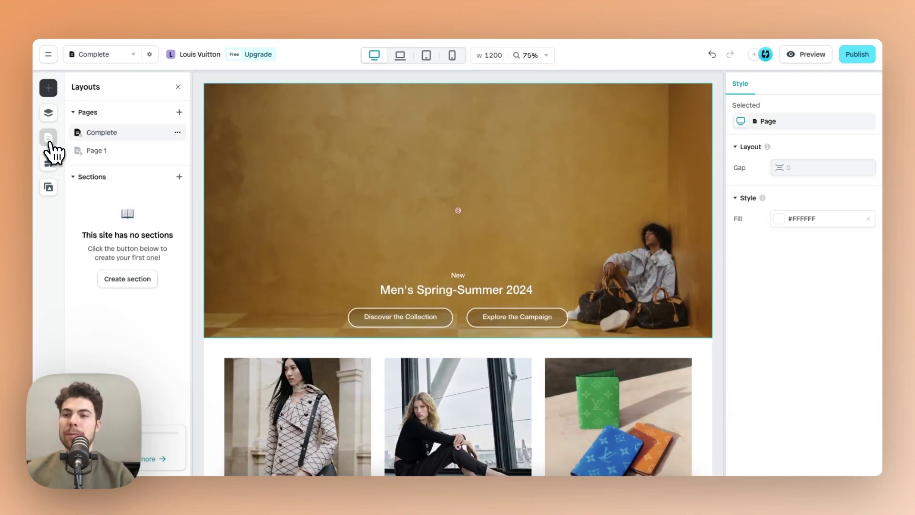
left_click(117, 157)
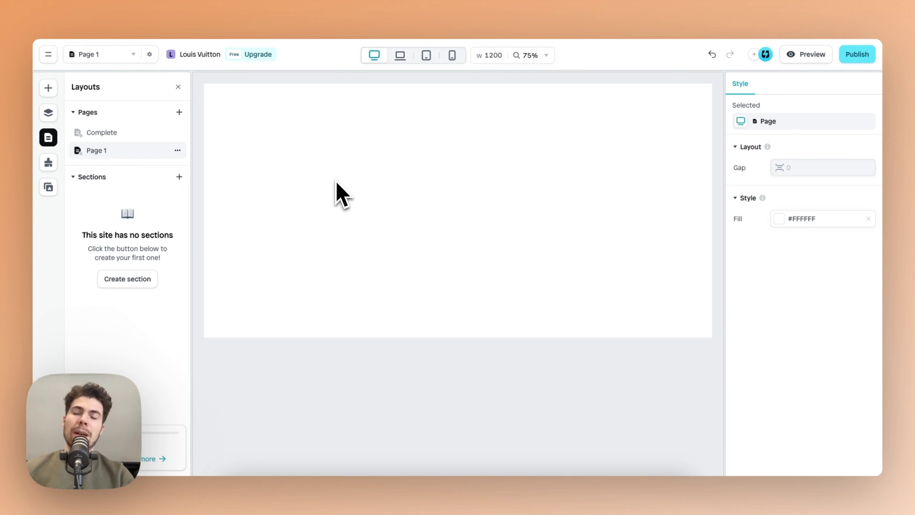
Switch to the Louis Vuitton website and examine the homepage's hero banners and three-column product section.
left_click(285, 5)
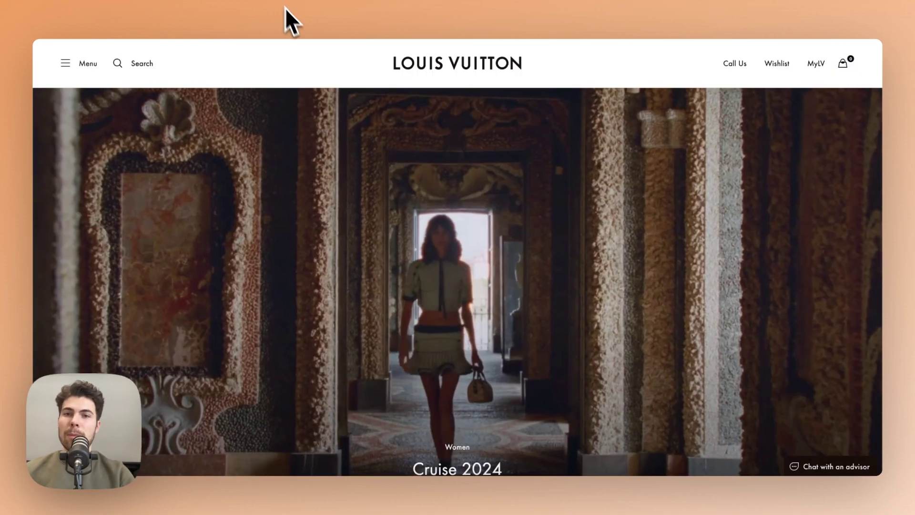
scroll(436, 238, "down", 10)
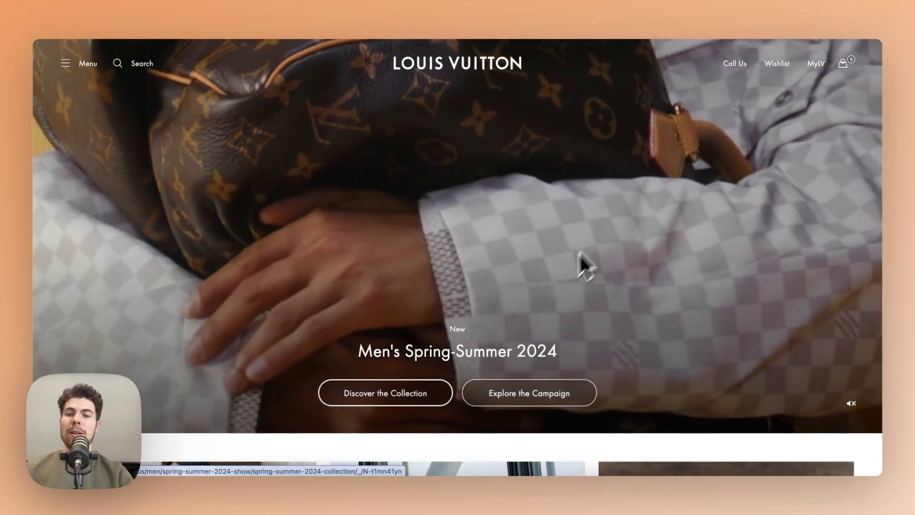
scroll(567, 327, "down", 6)
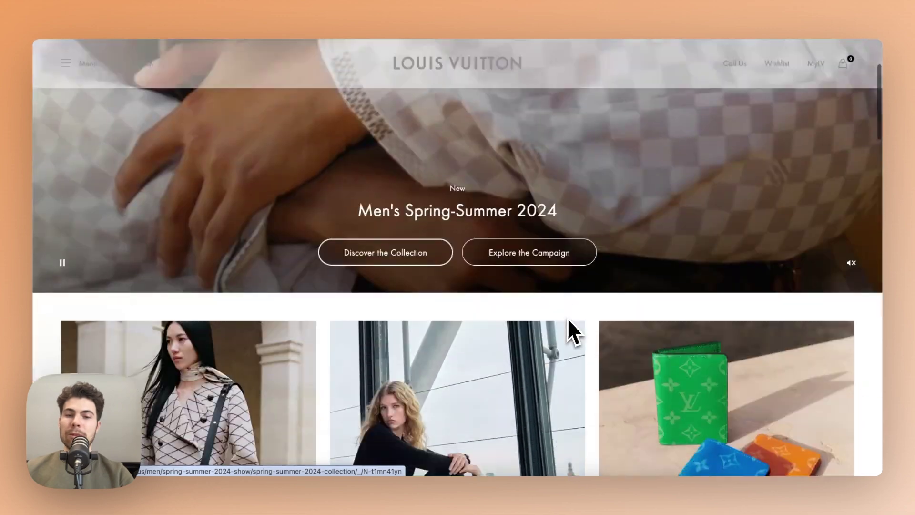
scroll(571, 319, "down", 1)
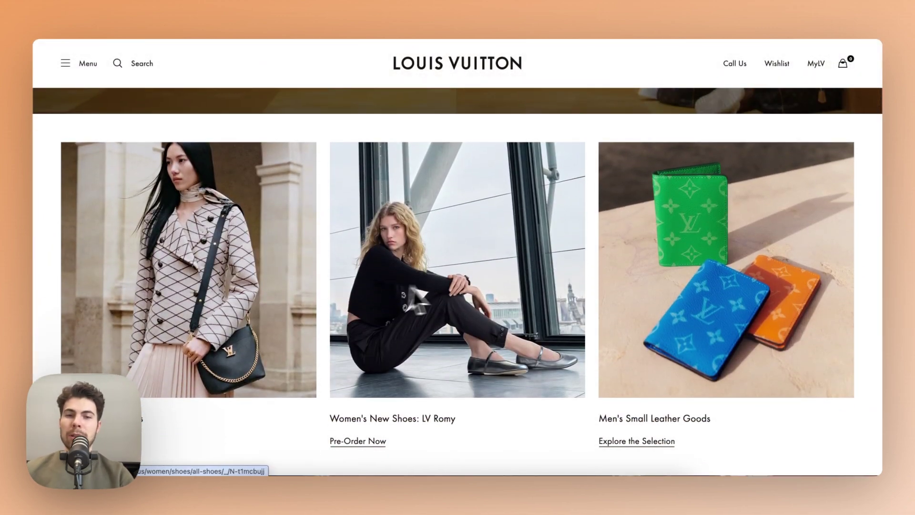
scroll(691, 264, "down", 11)
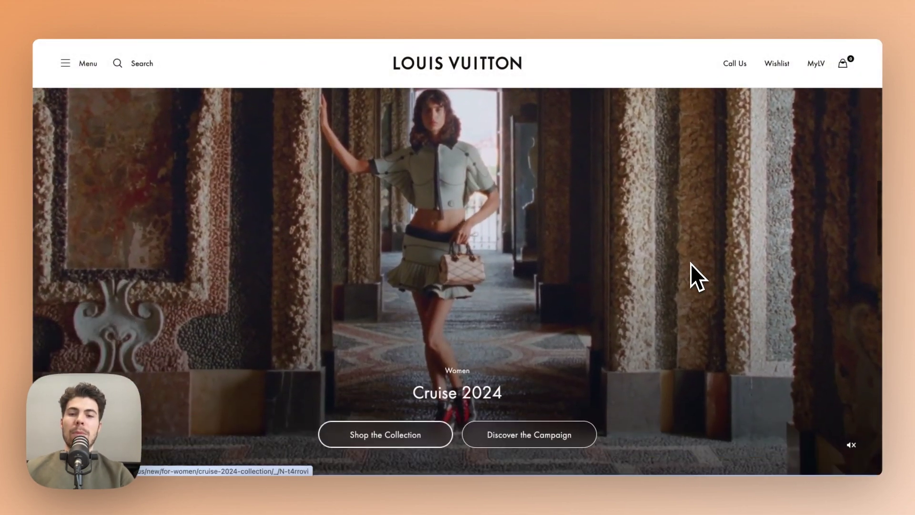
scroll(691, 264, "up", 15)
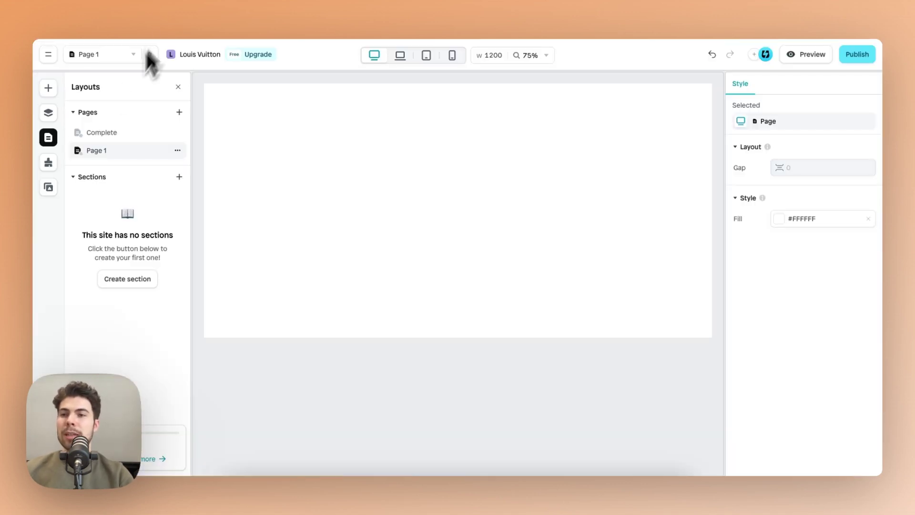
Switch back to the page editor, insert a single row on Page 1 and set its height to 600 px.
left_click(49, 88)
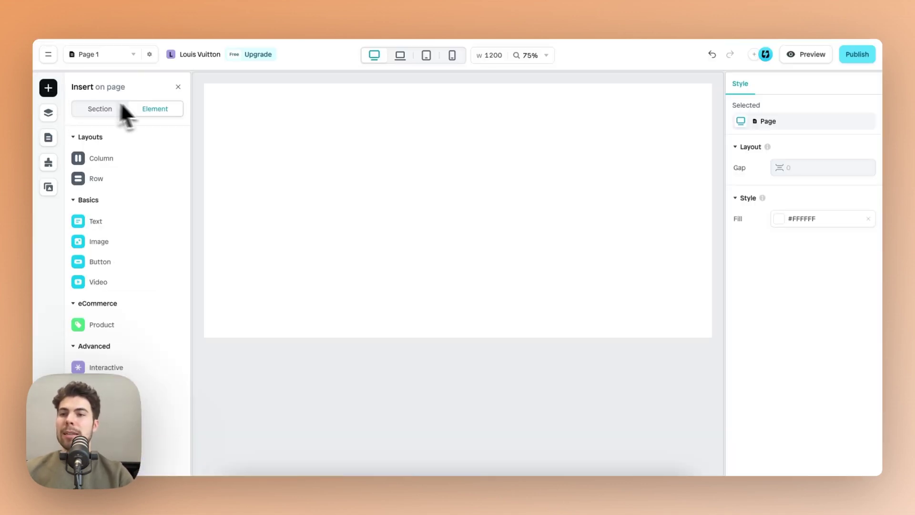
left_click_drag(232, 177, 404, 195)
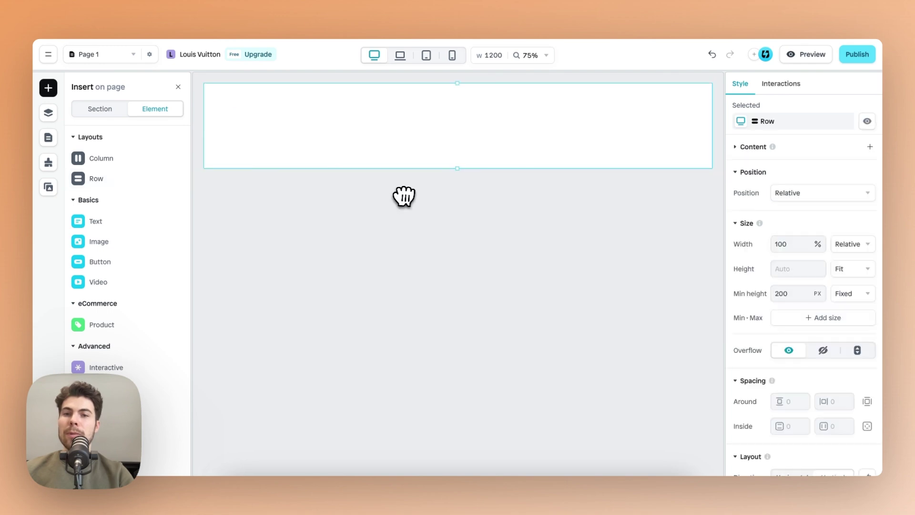
left_click(783, 270)
type("600")
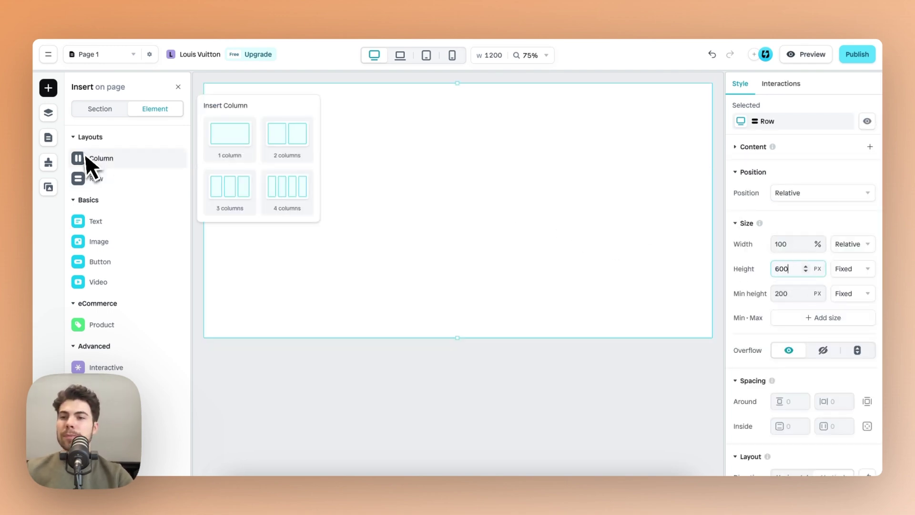
Set the row's fill to a video using the Louis Vuitton campaign video's link.
scroll(858, 328, "down", 8)
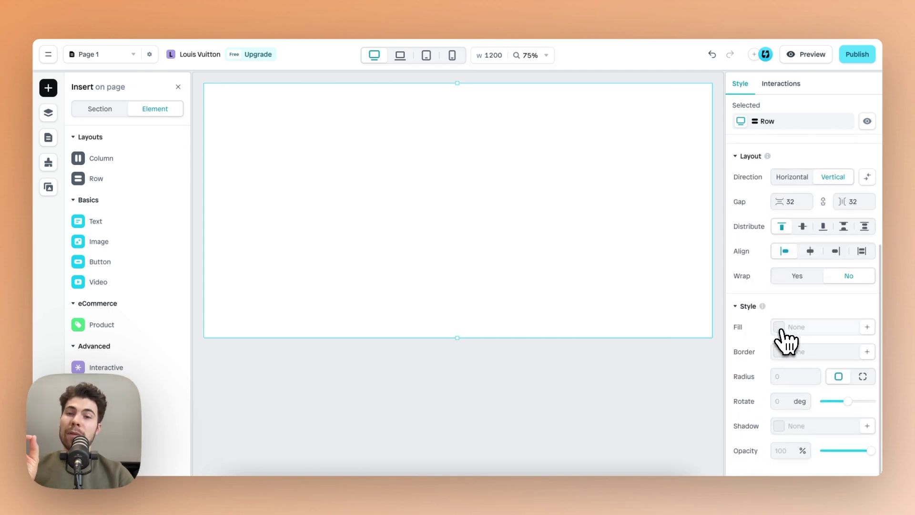
left_click(781, 329)
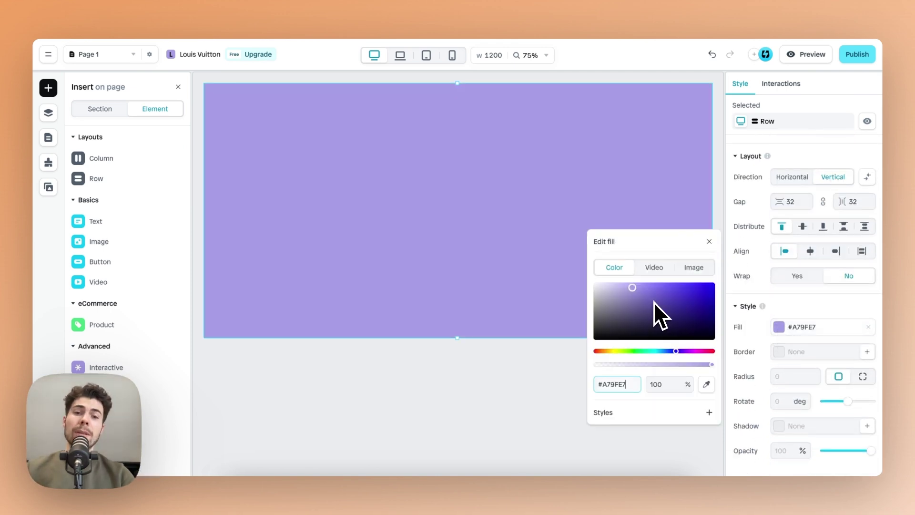
left_click(689, 268)
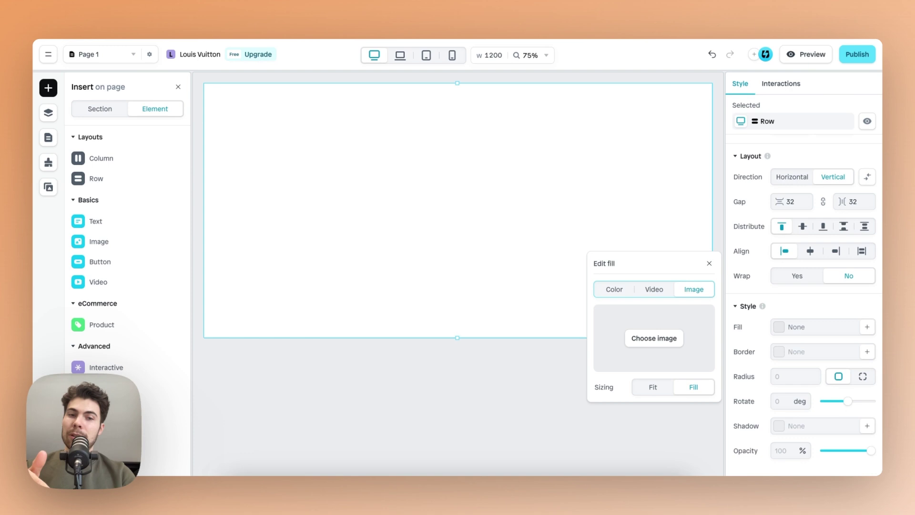
left_click(656, 291)
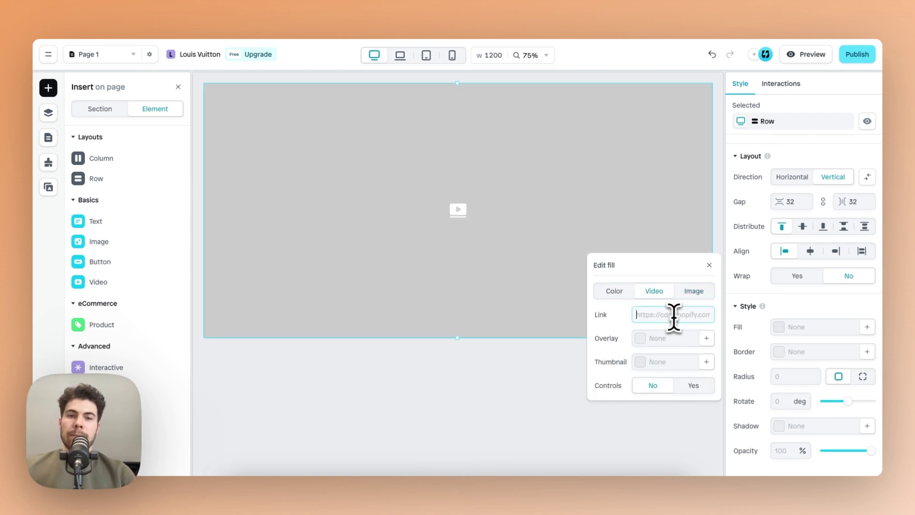
left_click(709, 266)
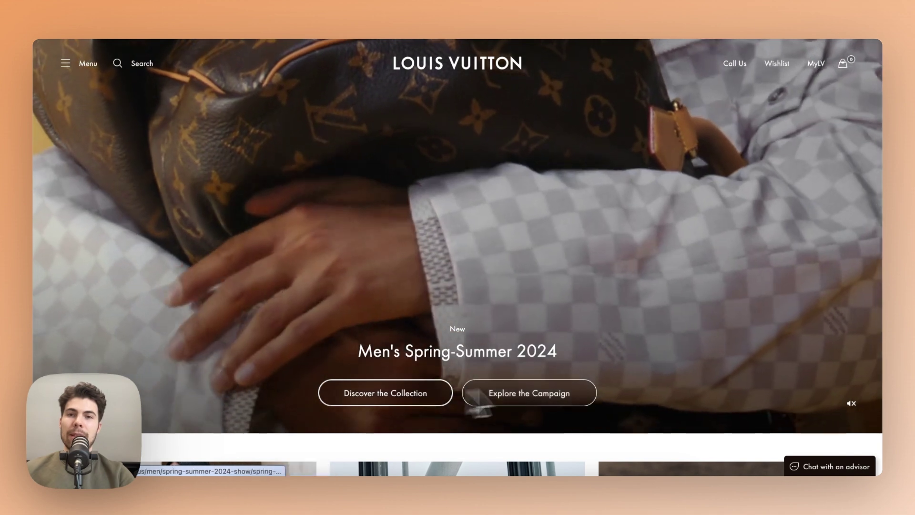
Insert a two-row layout inside the video row and distribute the video row's content to the bottom.
left_click(174, 25)
mouse_move(120, 150)
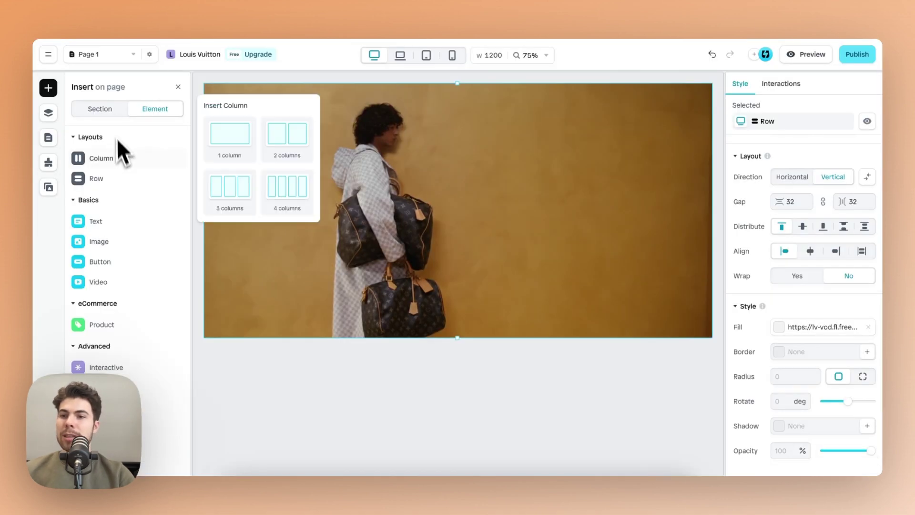
mouse_move(116, 181)
left_click_drag(283, 180, 448, 264)
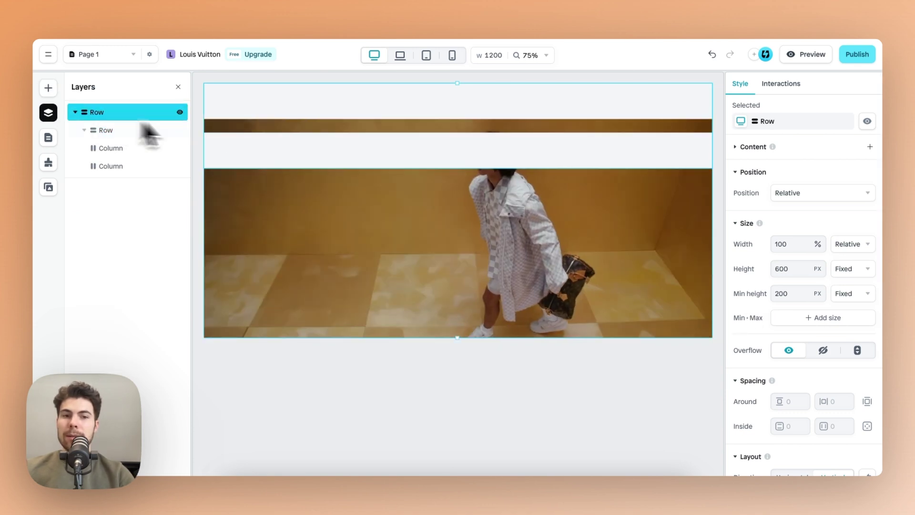
scroll(825, 334, "down", 5)
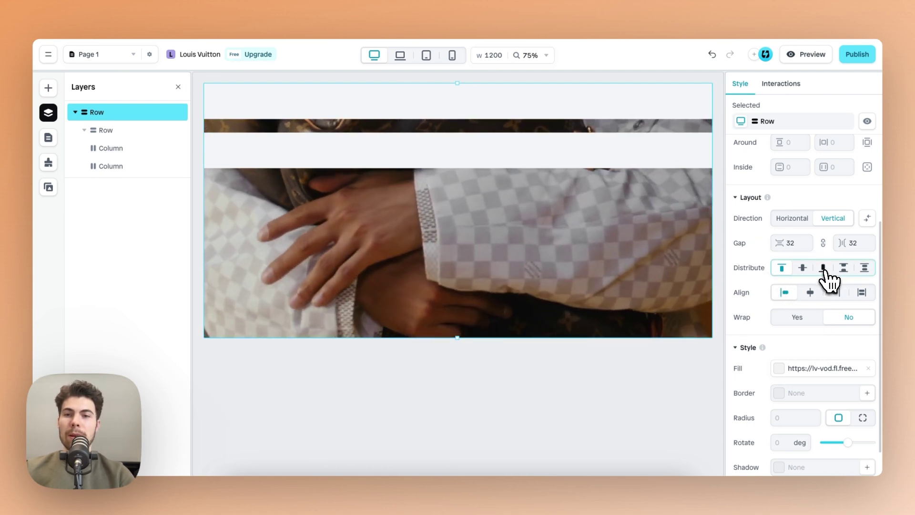
left_click(824, 269)
Insert a text element and a heading into the upper column of the nested row.
left_click(581, 285)
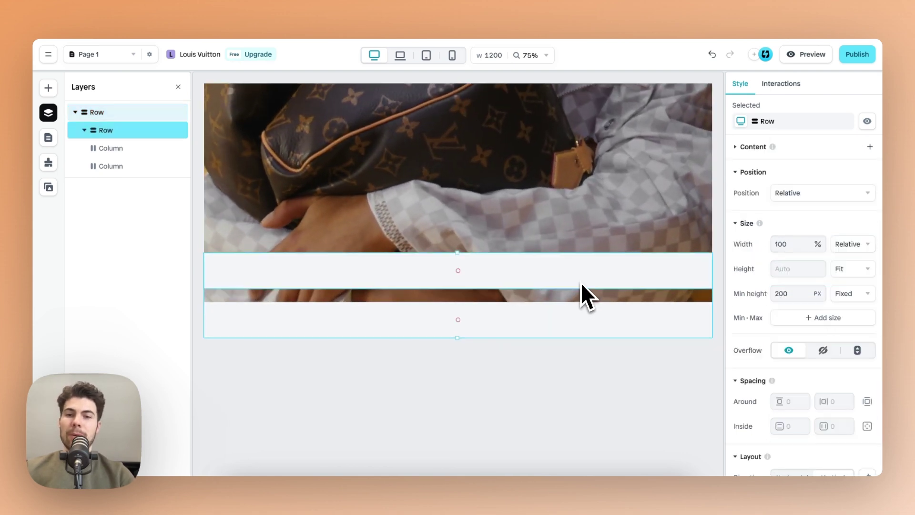
left_click(581, 284)
left_click(48, 88)
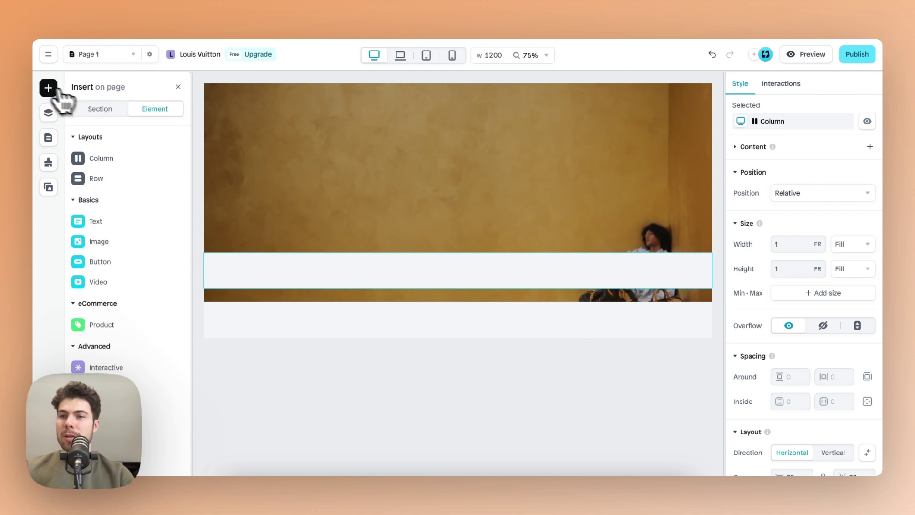
mouse_move(125, 224)
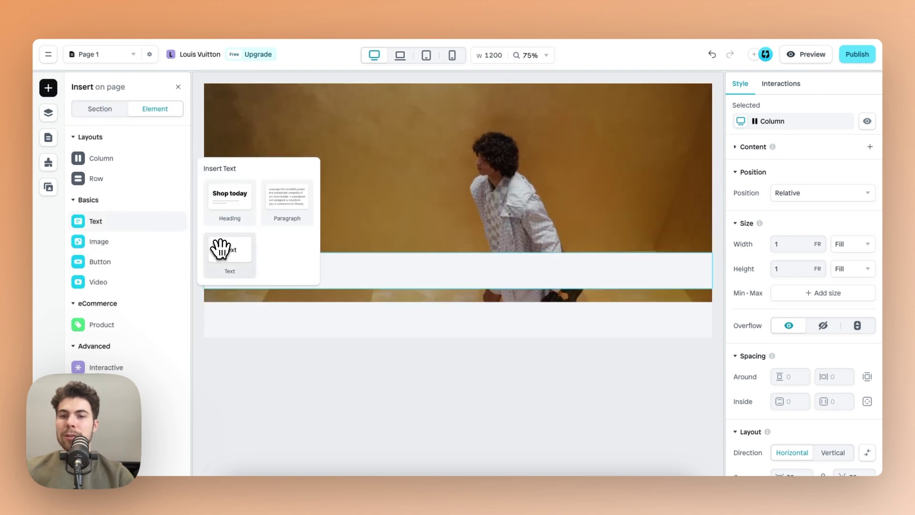
left_click_drag(221, 249, 422, 273)
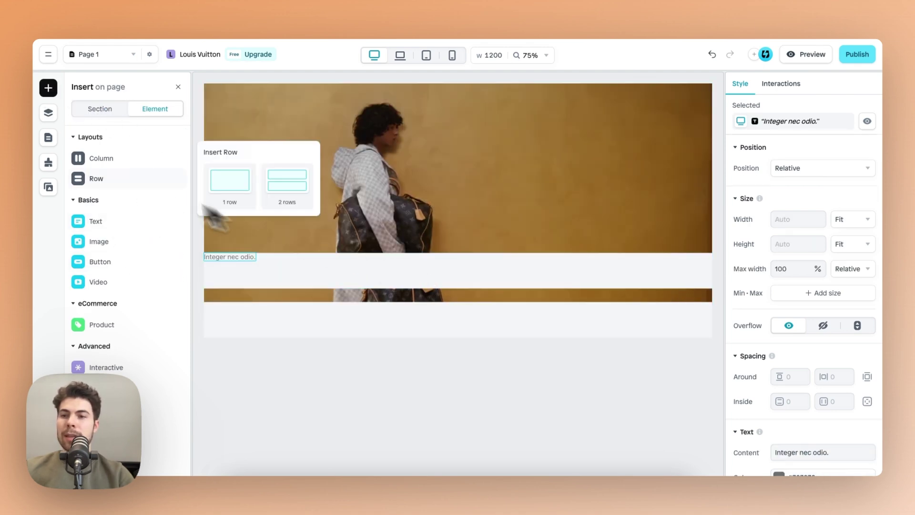
mouse_move(110, 223)
left_click_drag(234, 199, 339, 279)
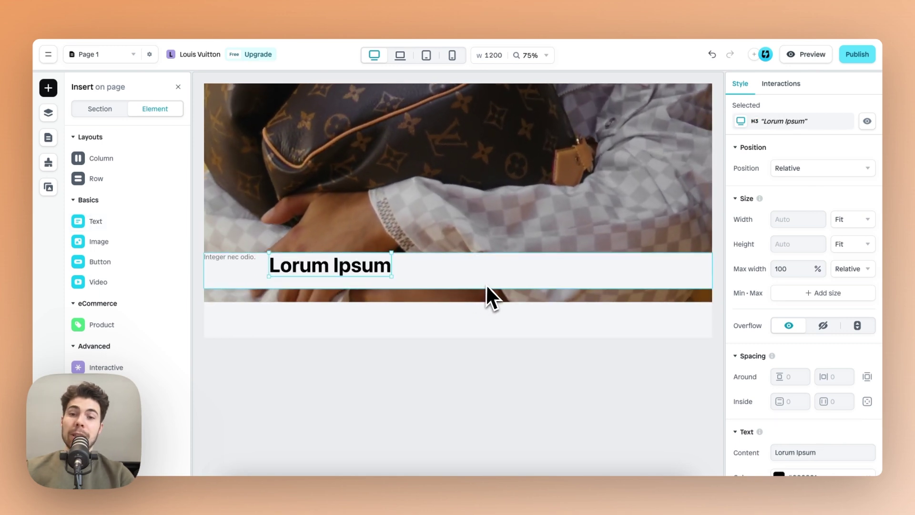
Set the layout direction of the text and heading's container to Vertical and its height to Fit.
left_click(281, 273)
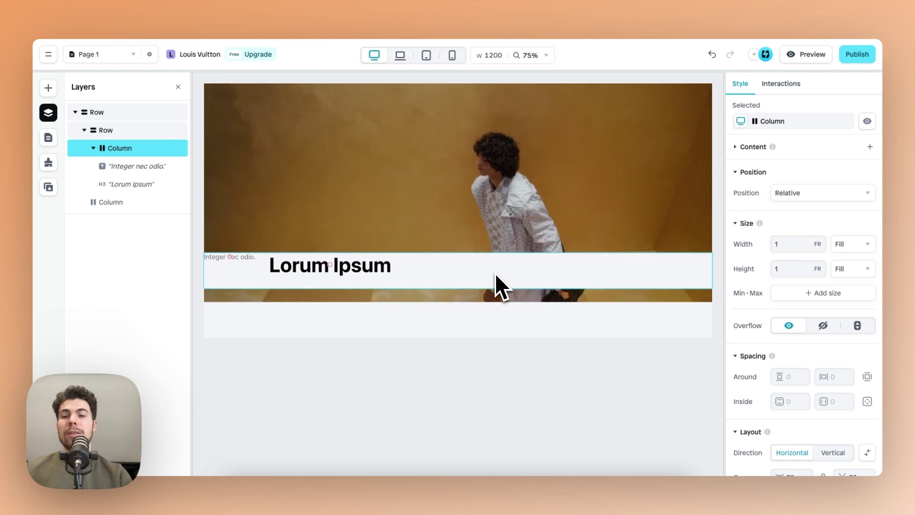
scroll(781, 316, "down", 4)
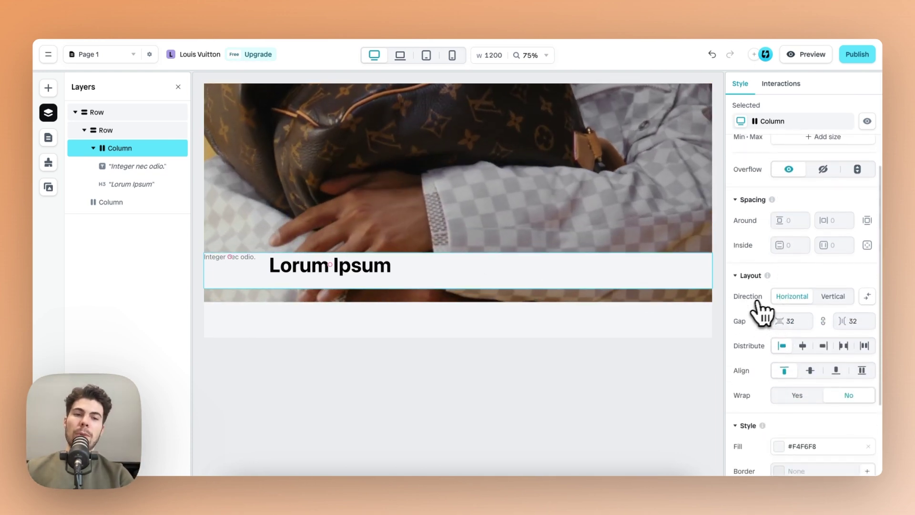
left_click(834, 296)
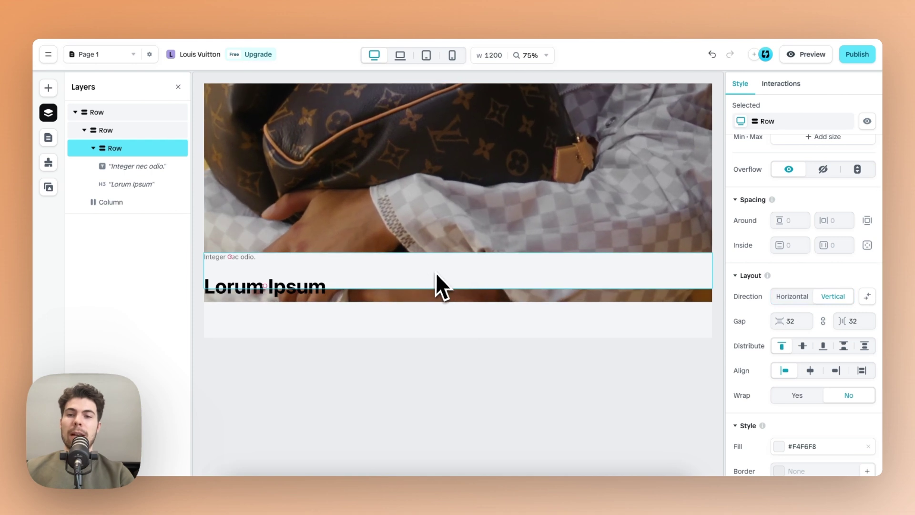
scroll(839, 270, "up", 4)
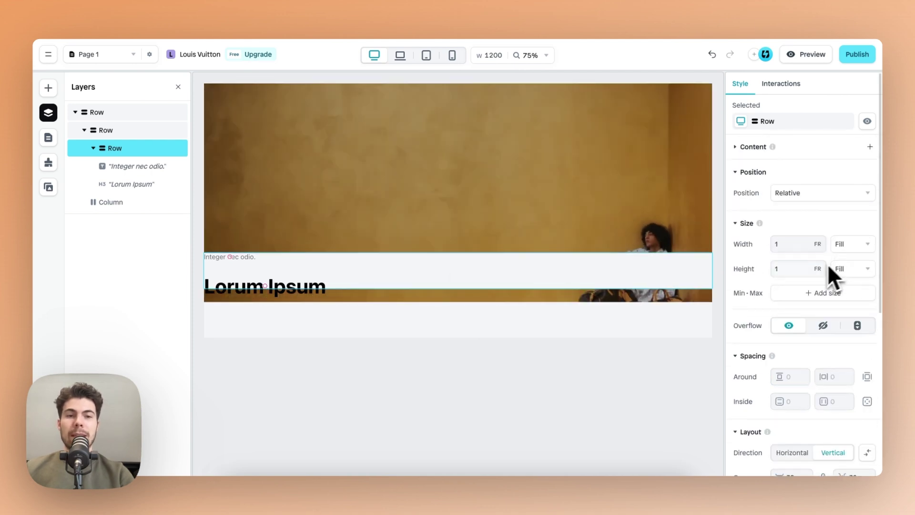
left_click(856, 272)
left_click(842, 305)
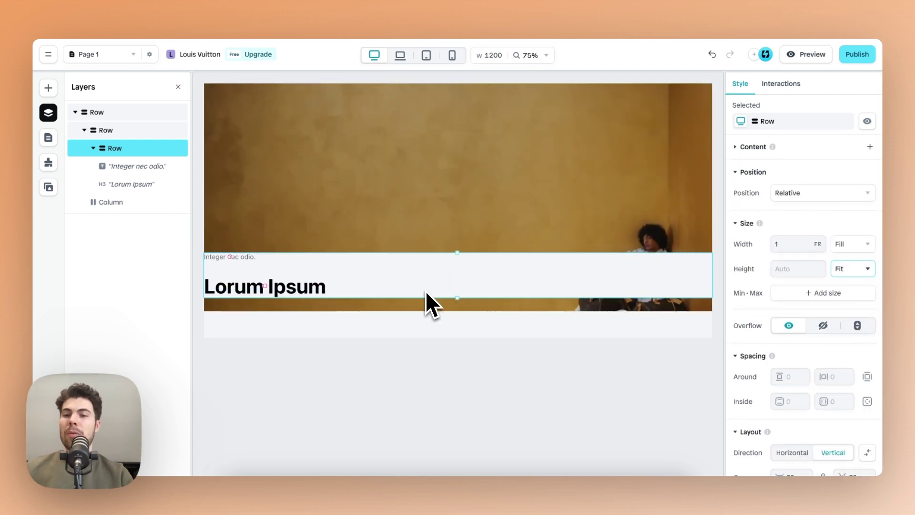
Center-align the text and heading within their container and set its gap to 12.
scroll(793, 334, "down", 5)
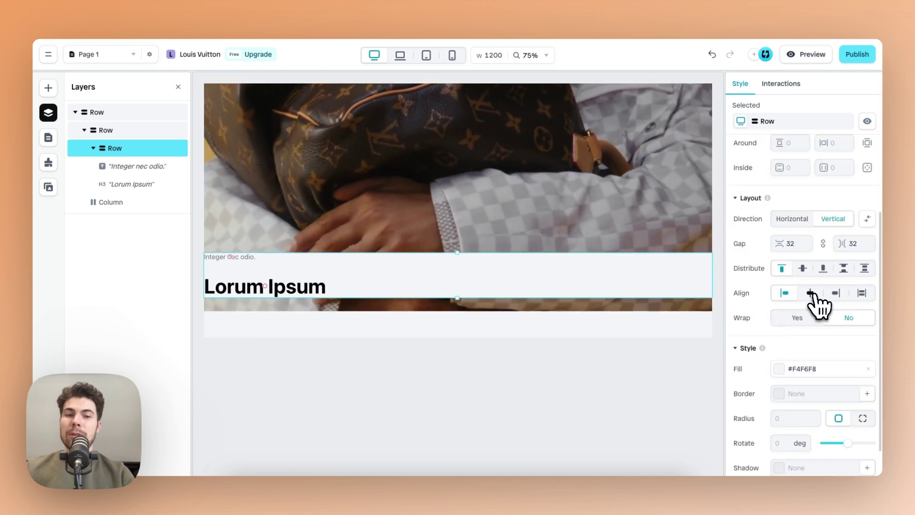
left_click(811, 294)
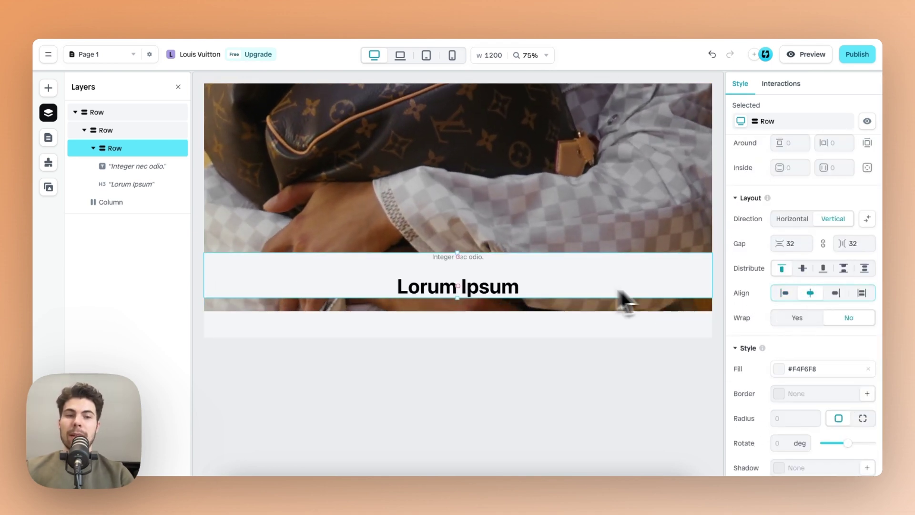
scroll(795, 327, "up", 1)
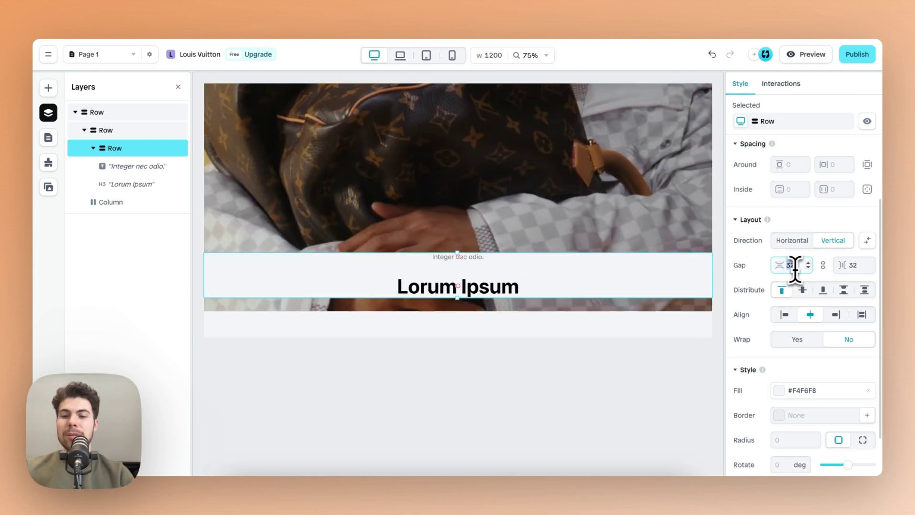
type("12")
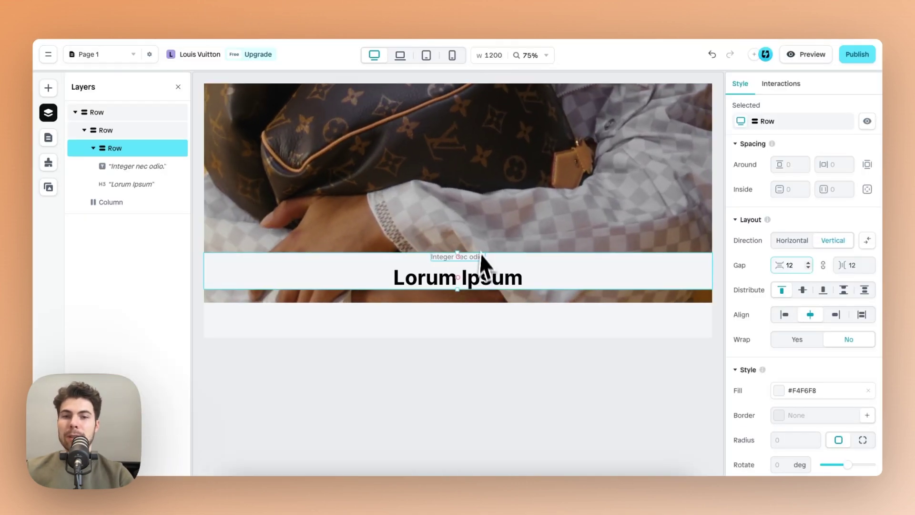
Change the small label's text to "New" and the heading's text to "Men's Spring-Summer 2024".
double_click(478, 257)
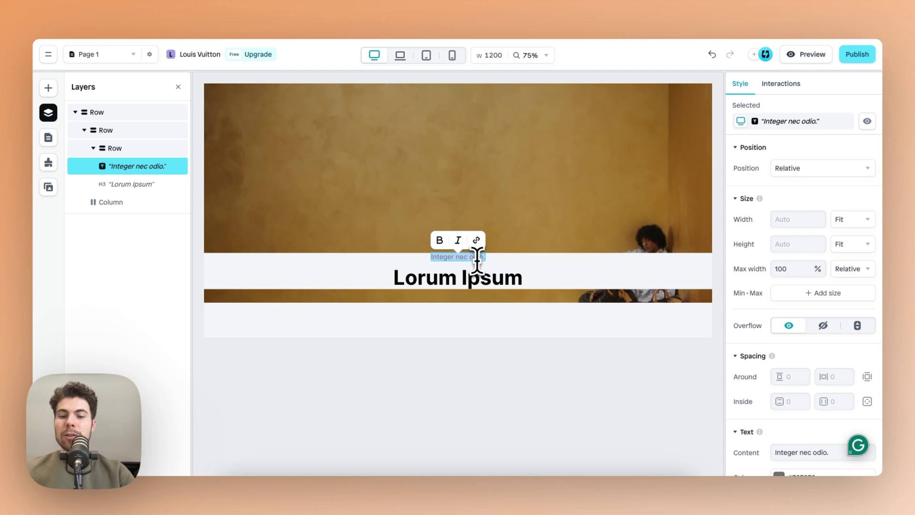
double_click(491, 276)
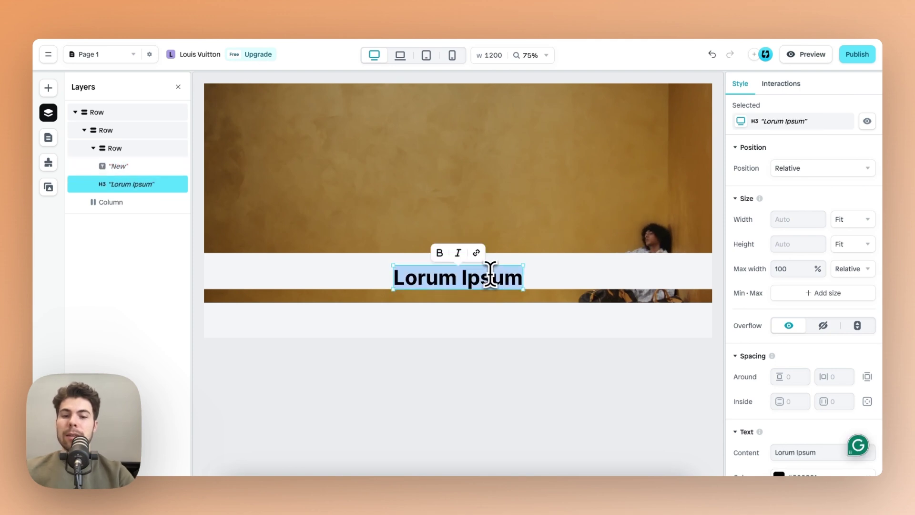
type("Men's St")
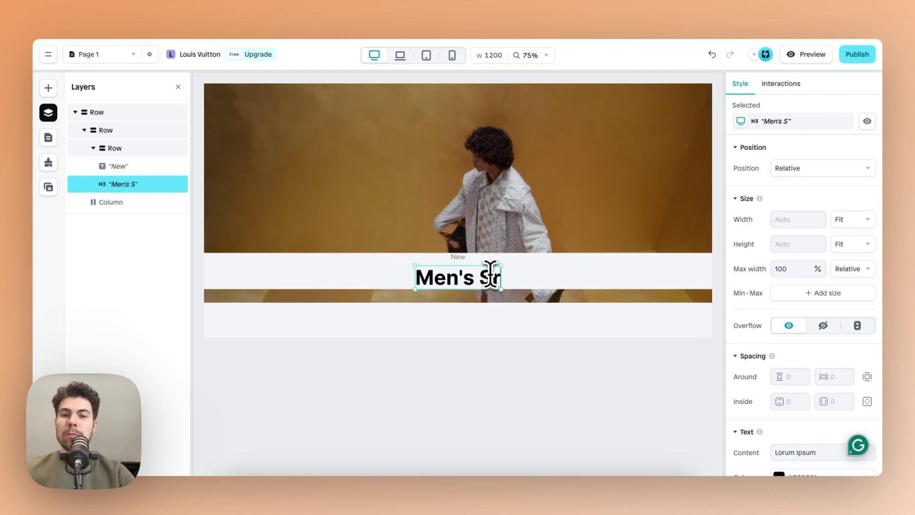
type("oing-Summer 2024")
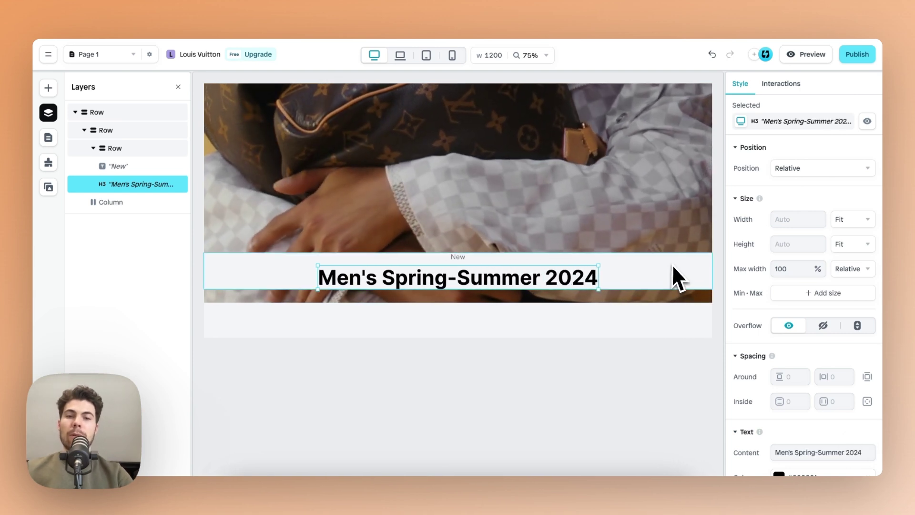
Remove the fill from the row containing the label and heading.
left_click(696, 281)
scroll(846, 319, "down", 5)
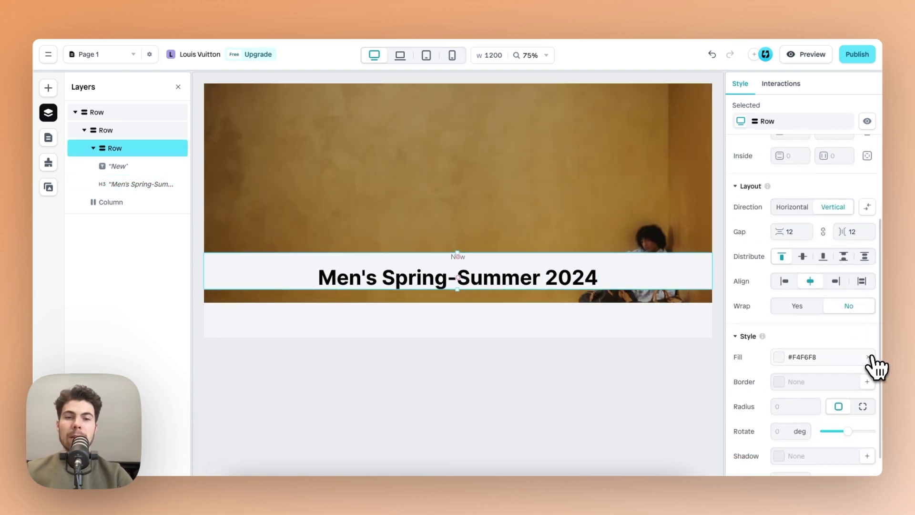
left_click(869, 357)
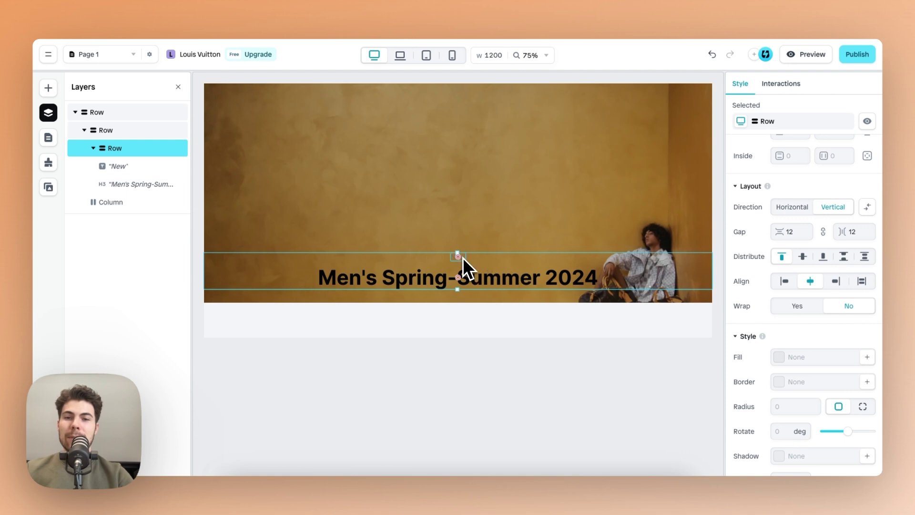
Set the "New" label's text color to #FFFFFF and its font to Helvetica Neue.
left_click(461, 257)
scroll(853, 344, "down", 5)
left_click(779, 252)
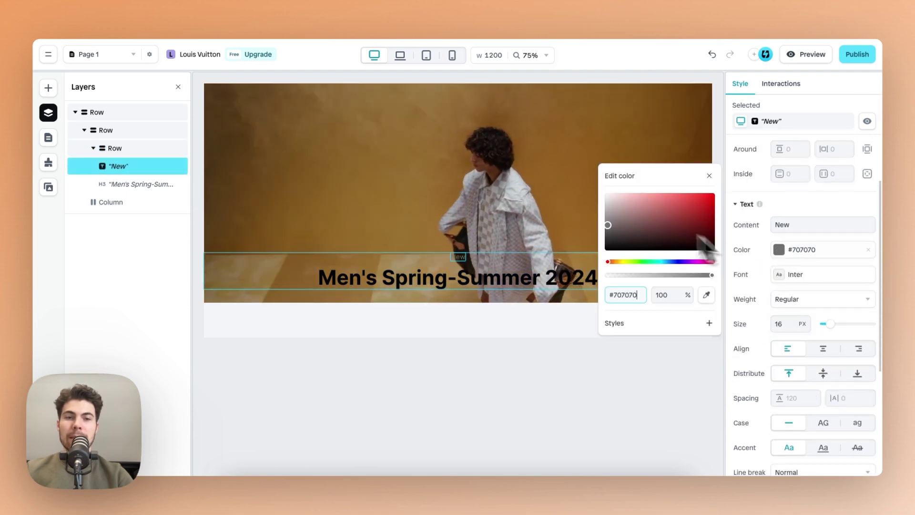
left_click_drag(701, 242, 545, 161)
left_click(782, 275)
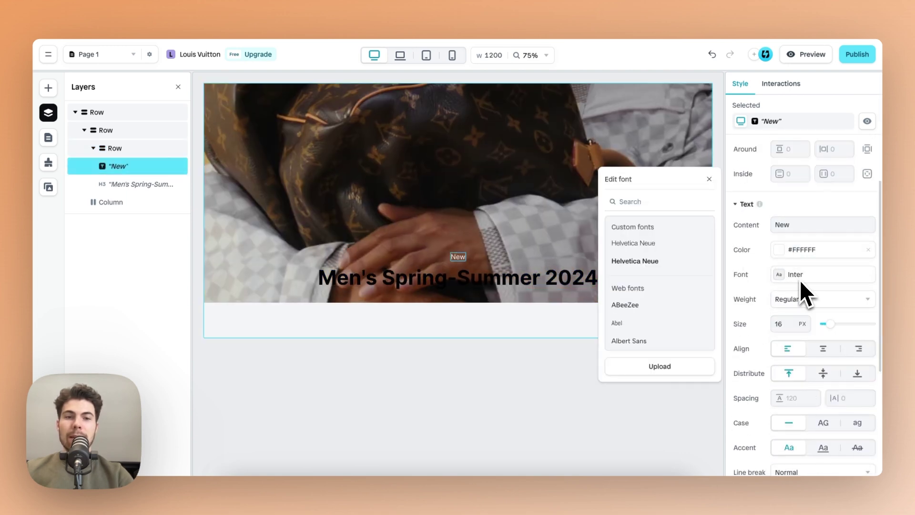
left_click(669, 257)
Set the "Men's Spring-Summer 2024" heading's color to #FFFFFF and its font to Helvetica Neue Medium.
left_click(523, 283)
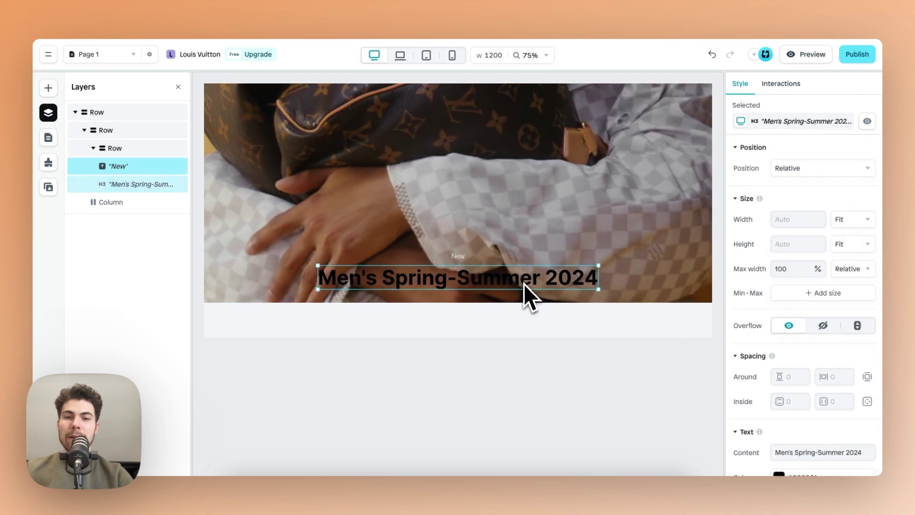
scroll(837, 321, "down", 5)
left_click(813, 329)
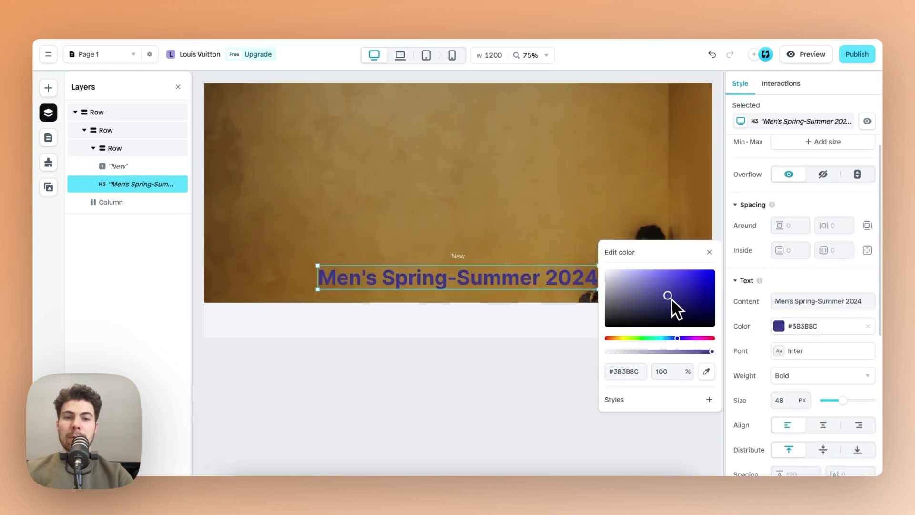
left_click(709, 252)
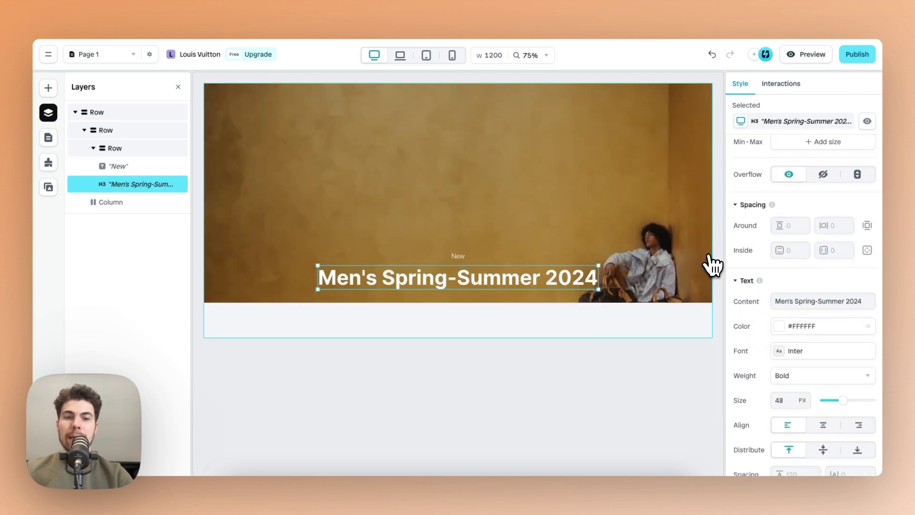
left_click(782, 345)
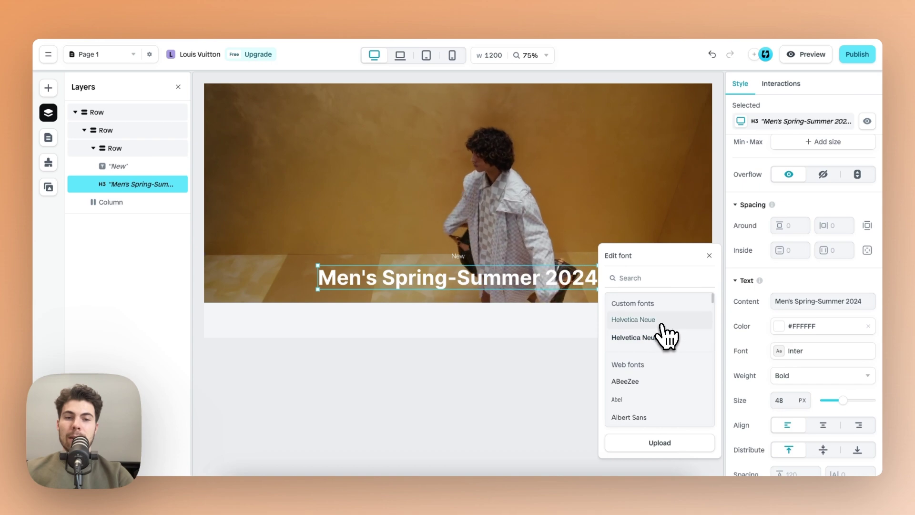
left_click(658, 339)
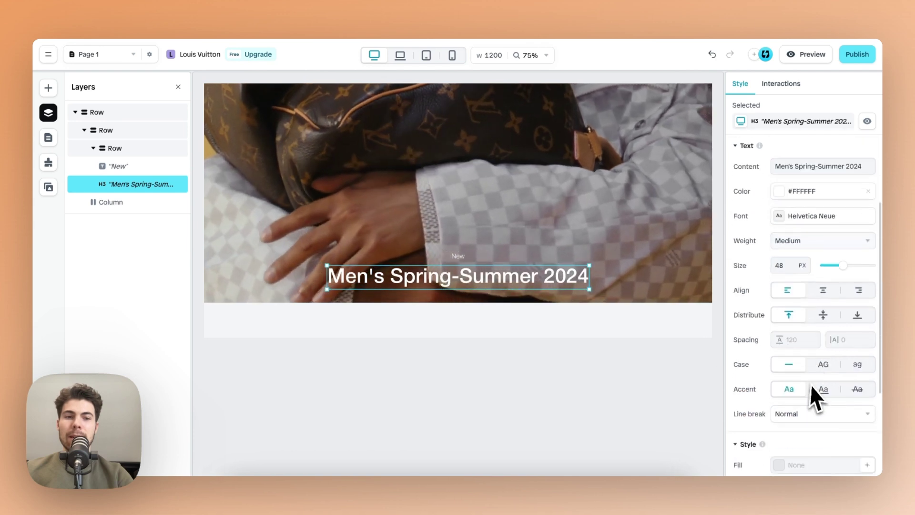
Set the heading's font size to 32 px.
scroll(782, 257, "down", 1)
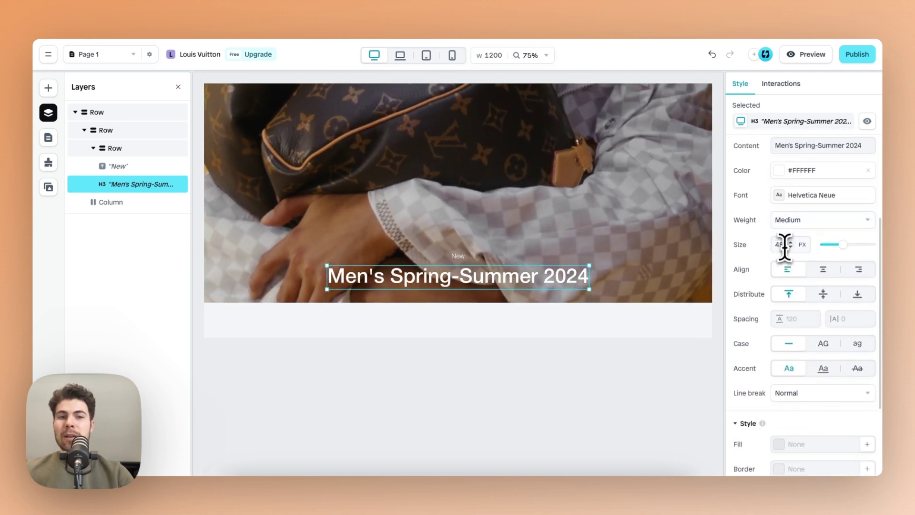
double_click(784, 246)
type("36")
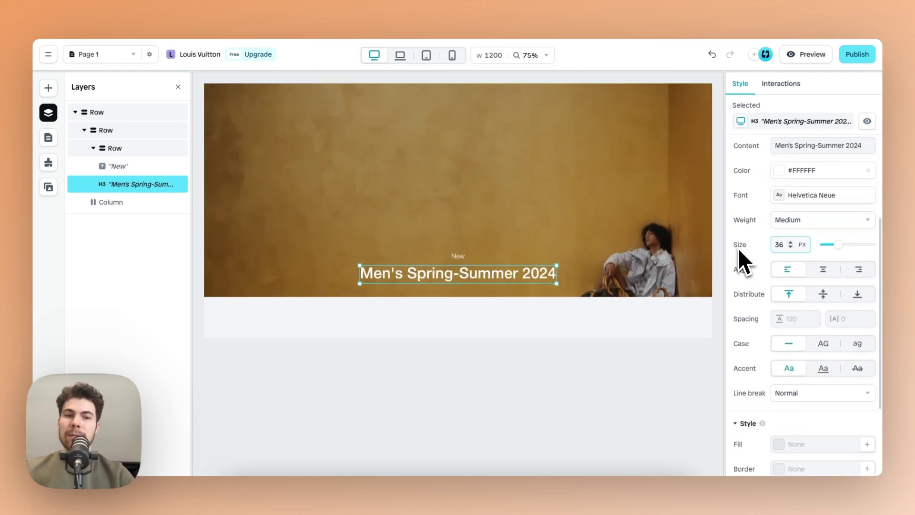
key("BackSpace")
type("2")
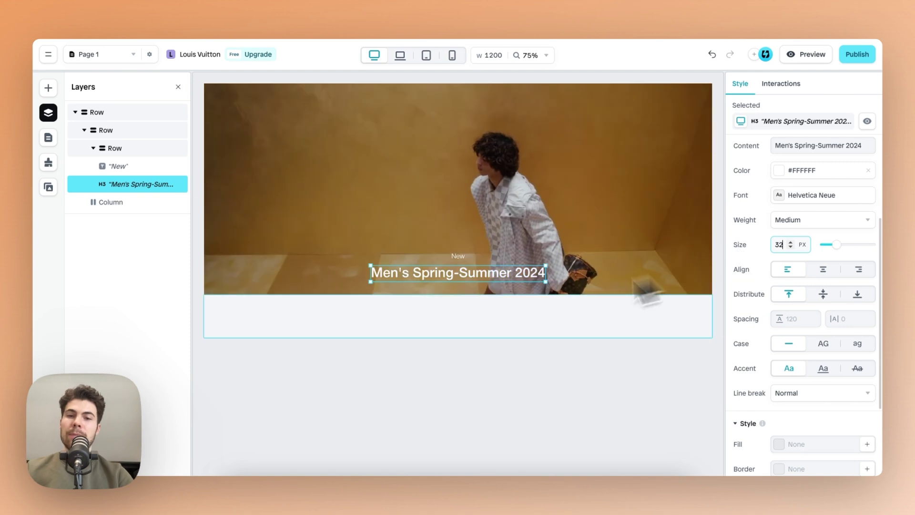
Insert two primary buttons side by side into the empty column below the heading.
left_click(582, 324)
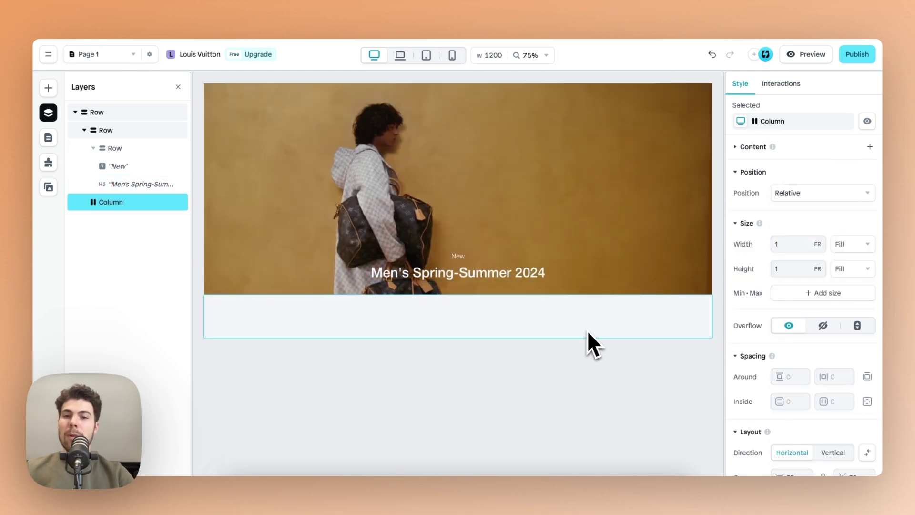
left_click(48, 88)
mouse_move(134, 241)
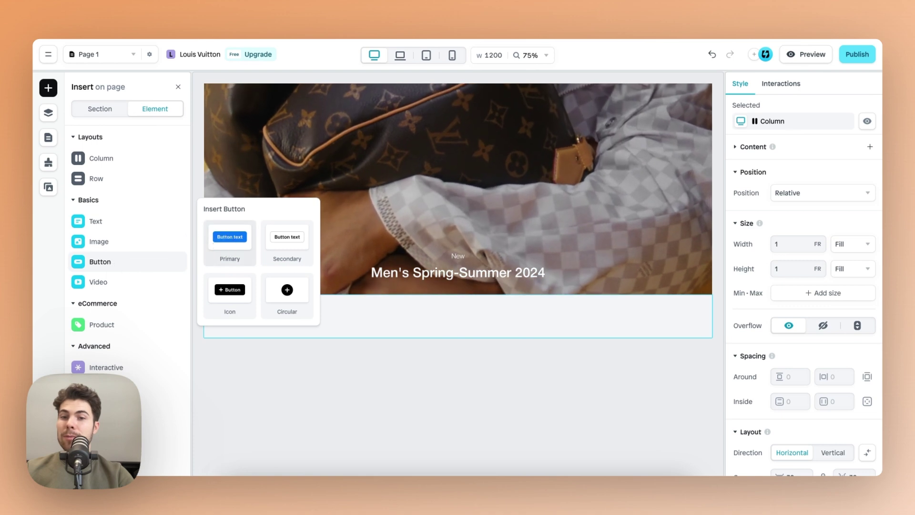
left_click_drag(118, 267, 398, 318)
mouse_move(101, 158)
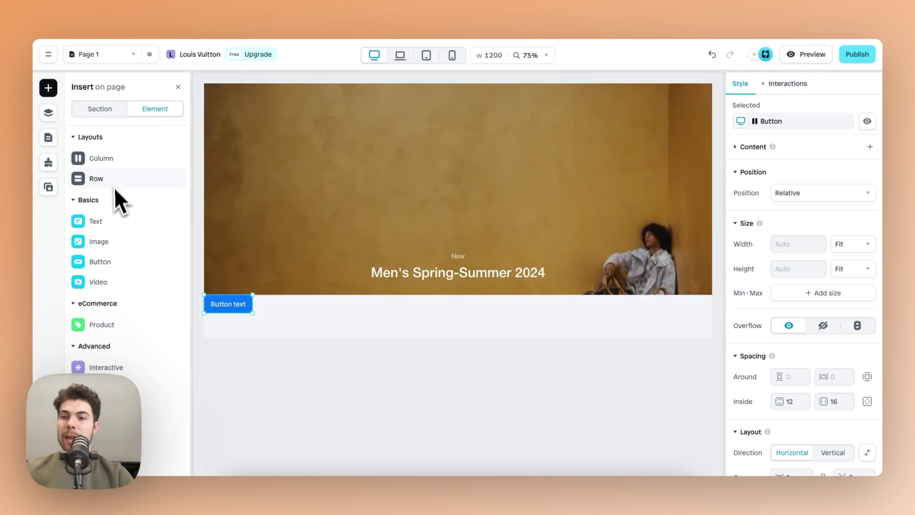
mouse_move(135, 256)
left_click_drag(356, 315, 359, 316)
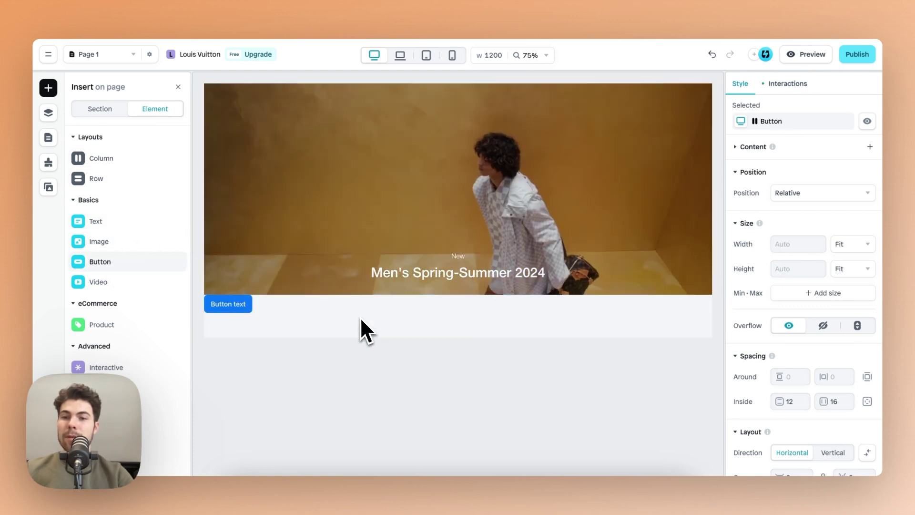
Center the two buttons horizontally and vertically in their column and remove the column's fill.
left_click(470, 327)
scroll(843, 365, "down", 2)
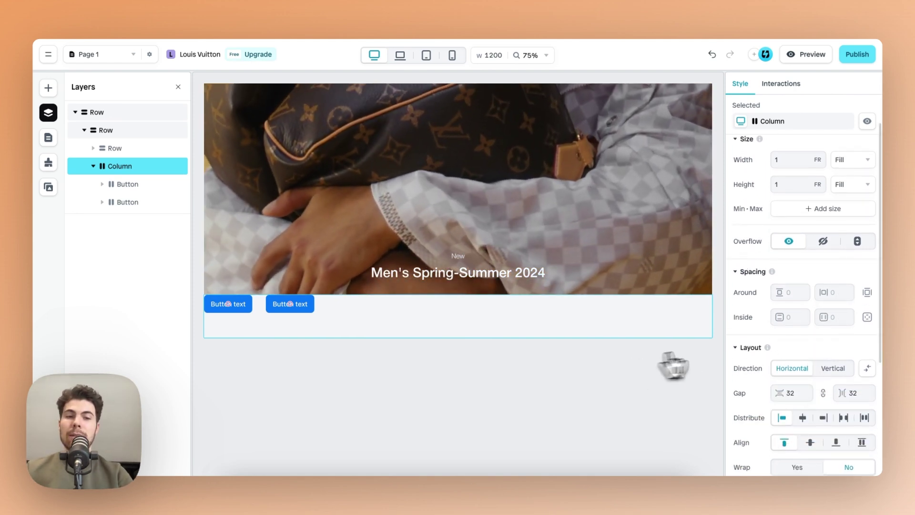
scroll(779, 353, "down", 2)
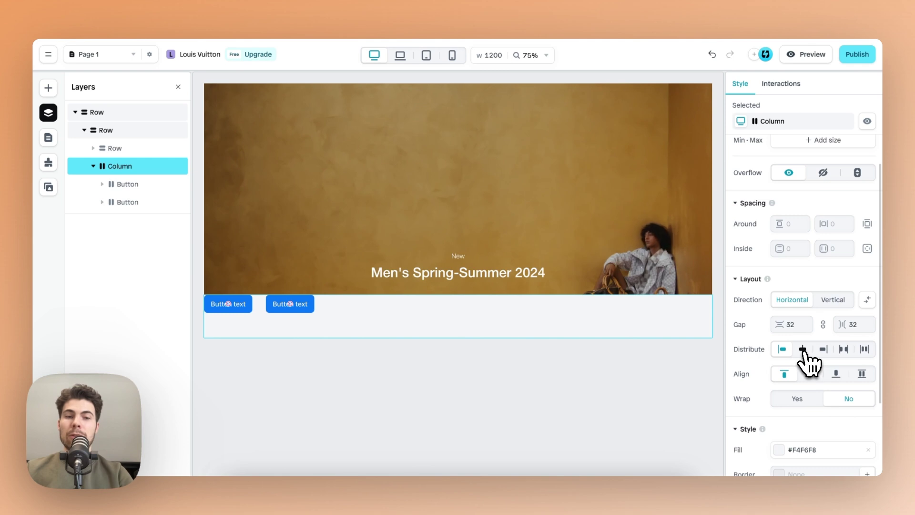
left_click(803, 349)
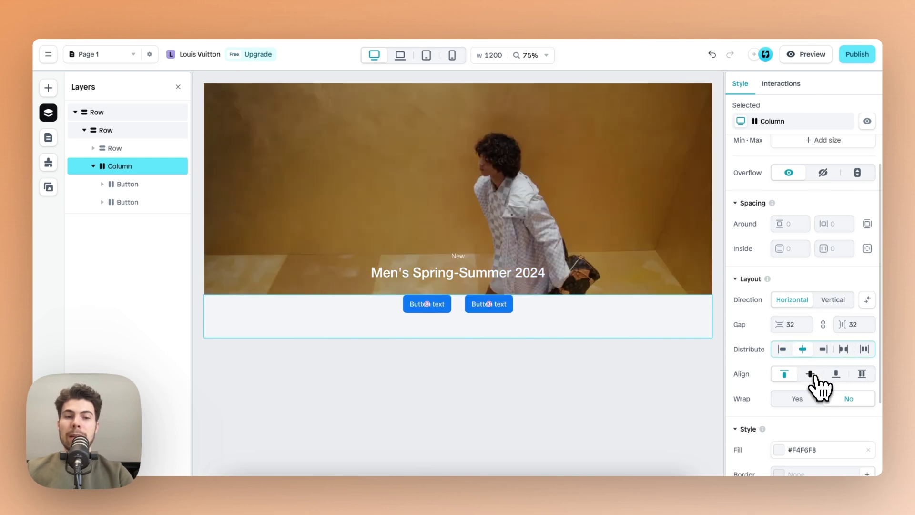
left_click(810, 374)
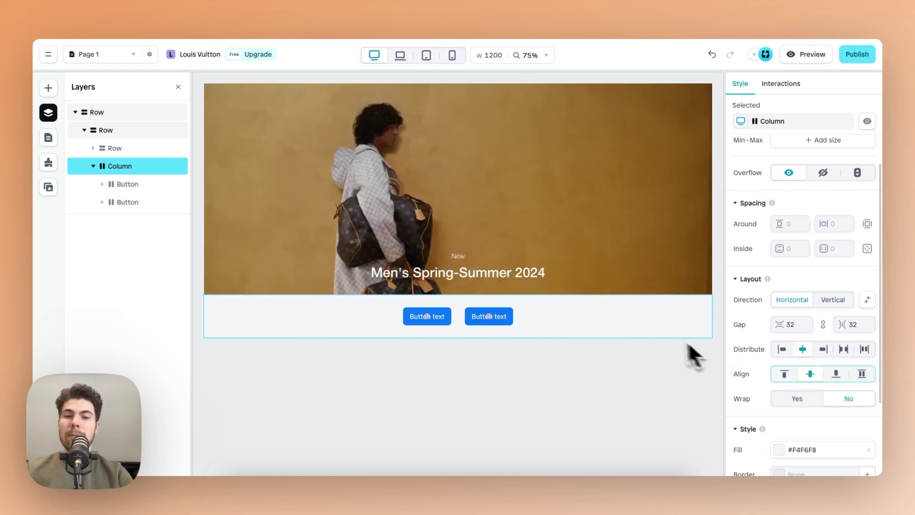
scroll(858, 339, "down", 3)
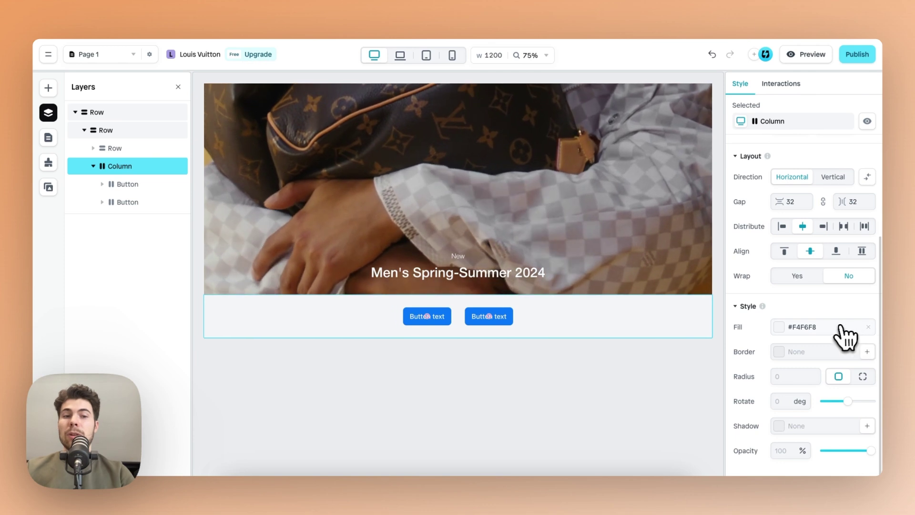
left_click(868, 328)
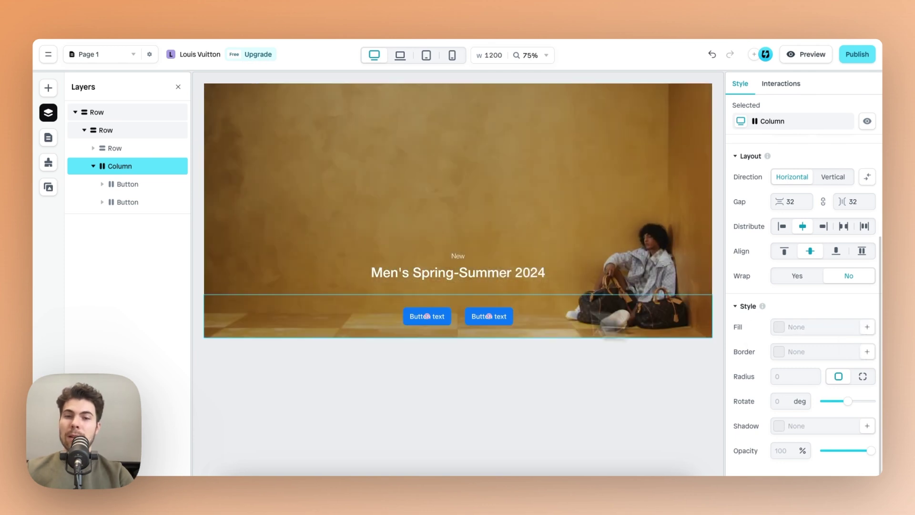
Check the original homepage's button labels and change the first button's text to "Discover The Collection".
left_click(439, 323)
scroll(443, 318, "up", 5)
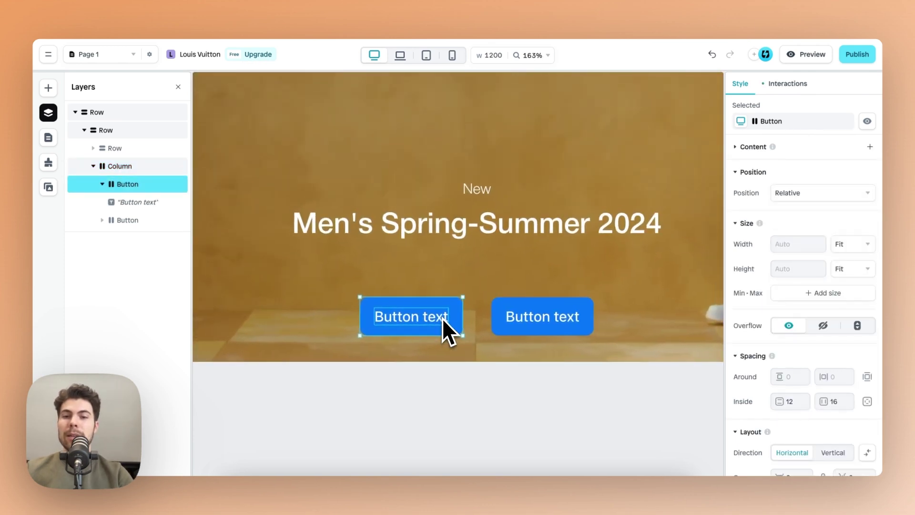
left_click(298, 7)
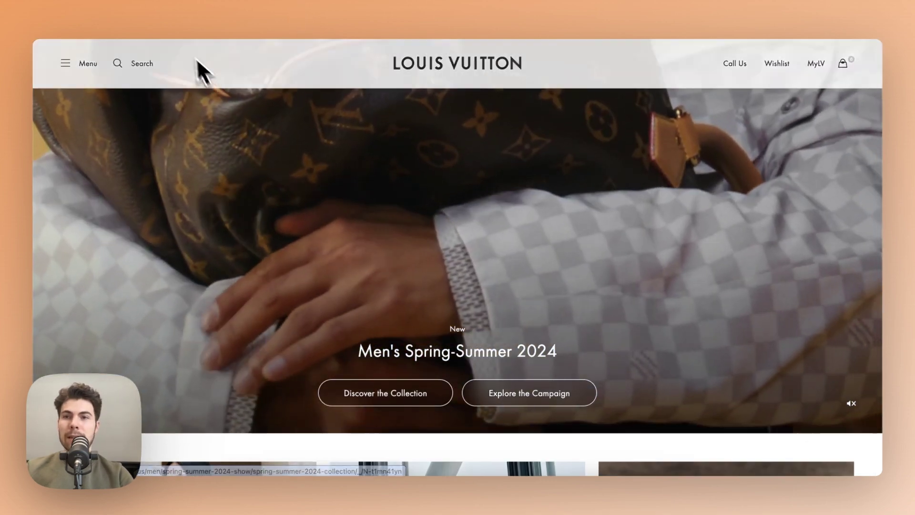
left_click(193, 18)
double_click(415, 316)
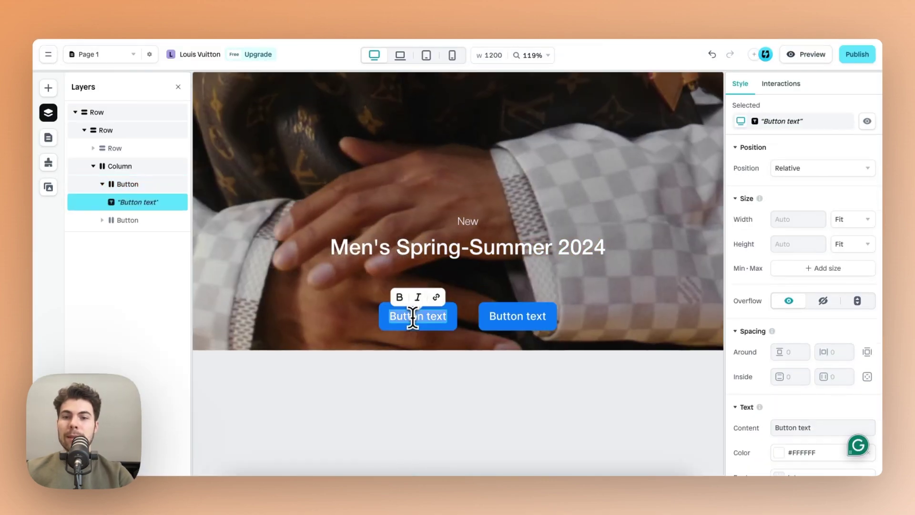
type("Discover t")
key("BackSpace")
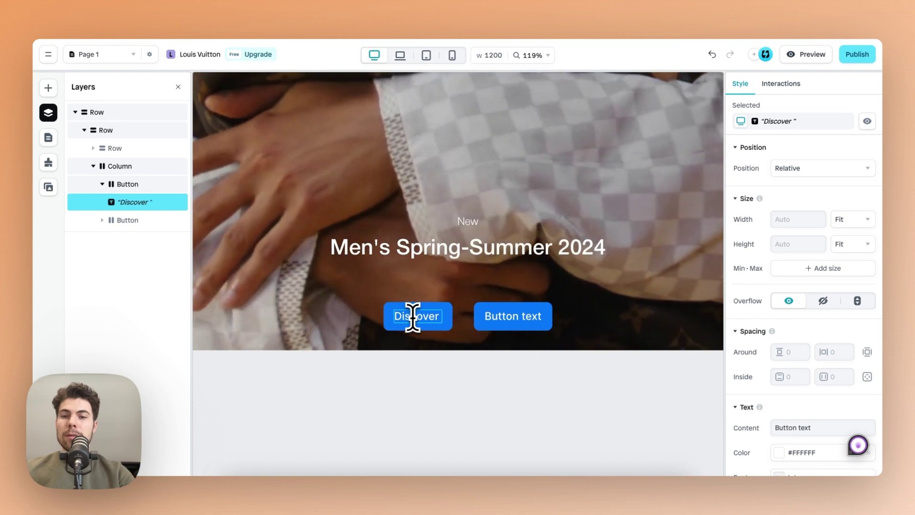
type("The Collection")
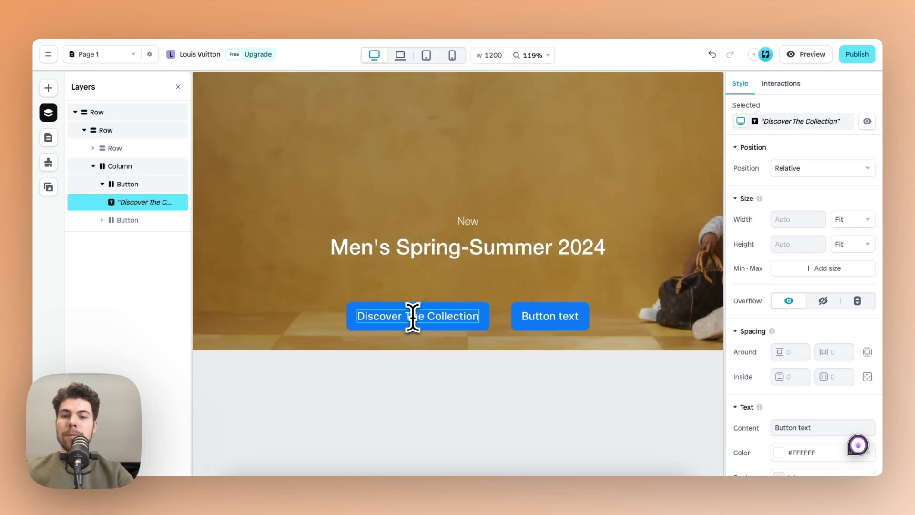
Check the original homepage again and change the second button's text to "Explore the Campaign".
left_click(569, 319)
double_click(569, 320)
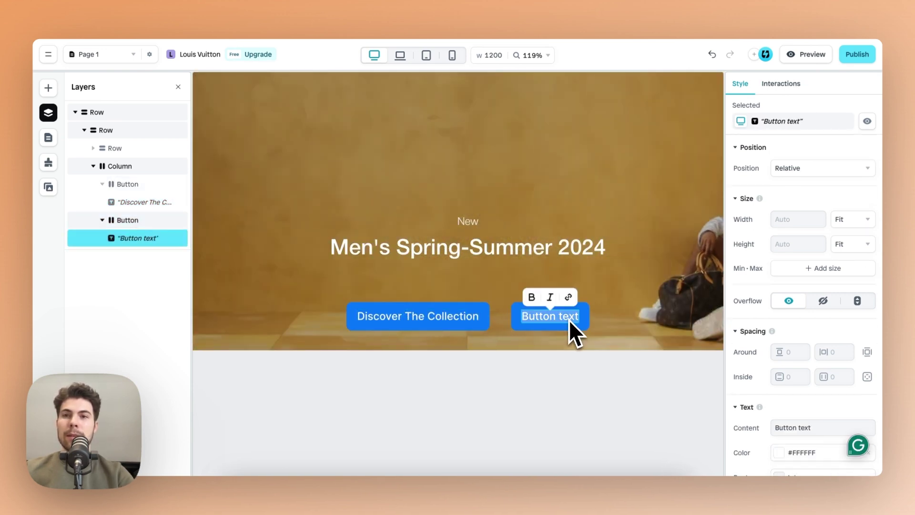
left_click(290, 13)
left_click(162, 6)
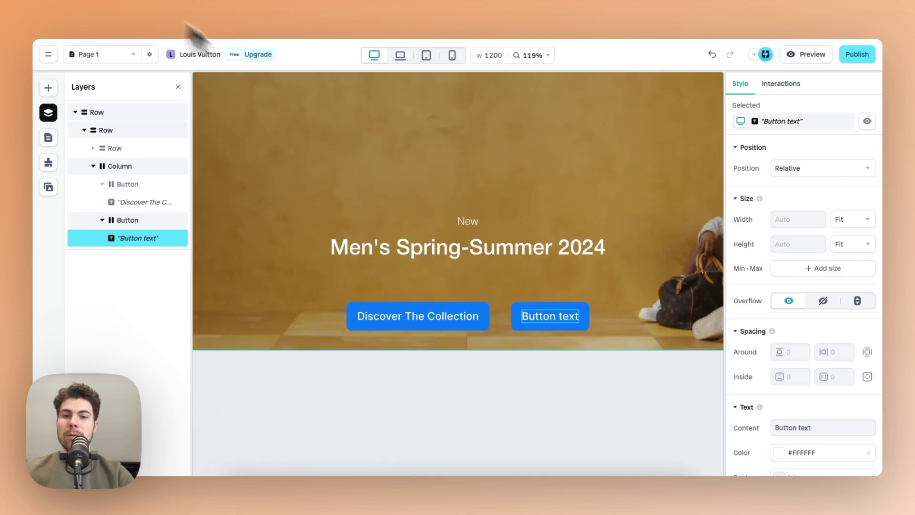
double_click(542, 322)
type("Exp")
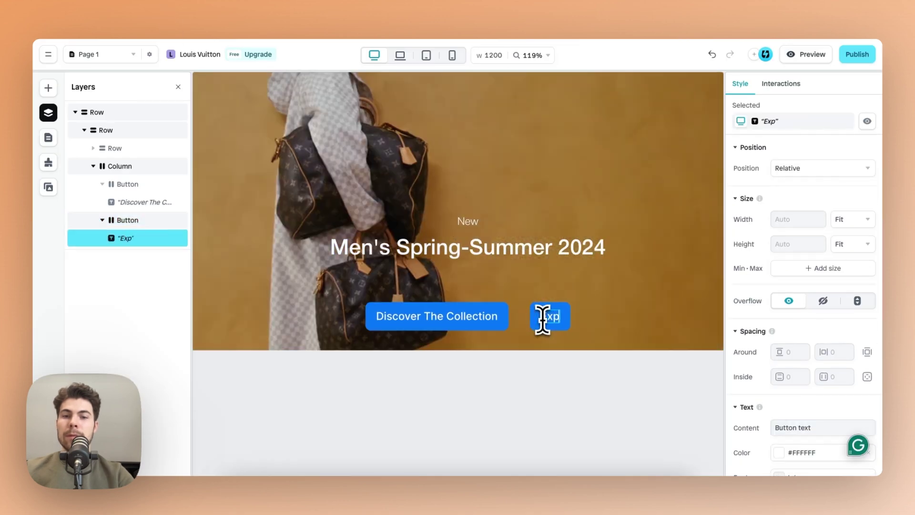
type("lore the Campaign")
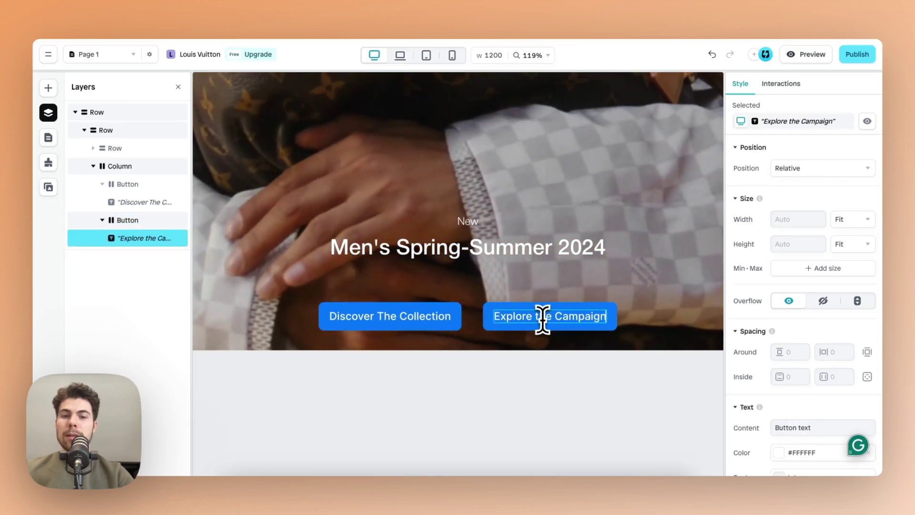
Correct the first button's text to "Discover the Collection" with a lowercase "the".
left_click(385, 316)
left_click(386, 316)
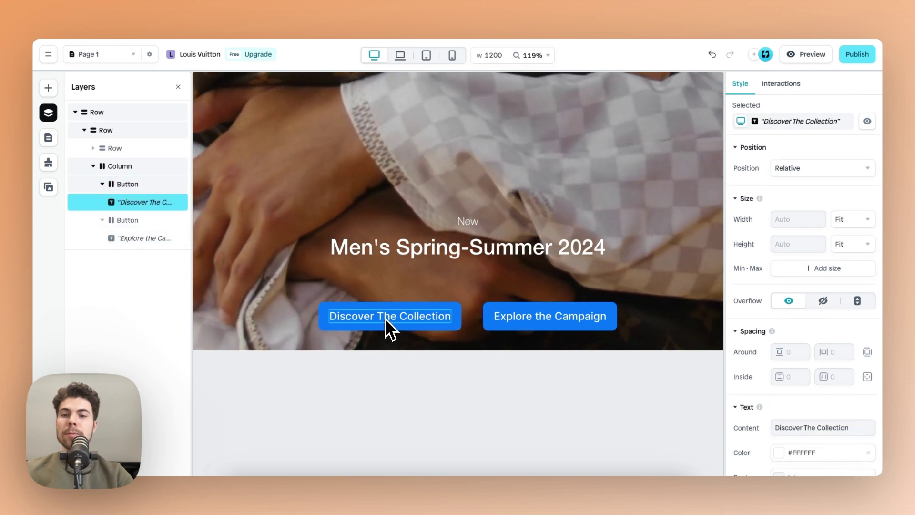
double_click(385, 318)
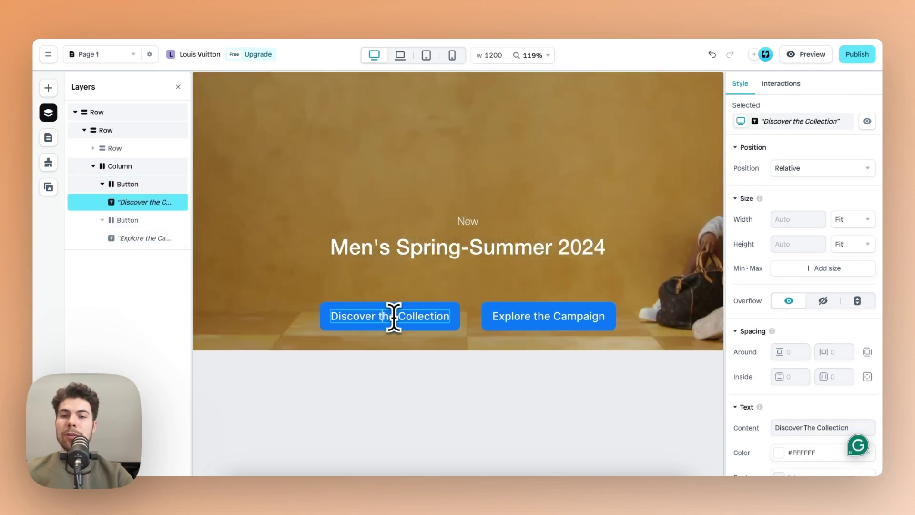
key("Escape")
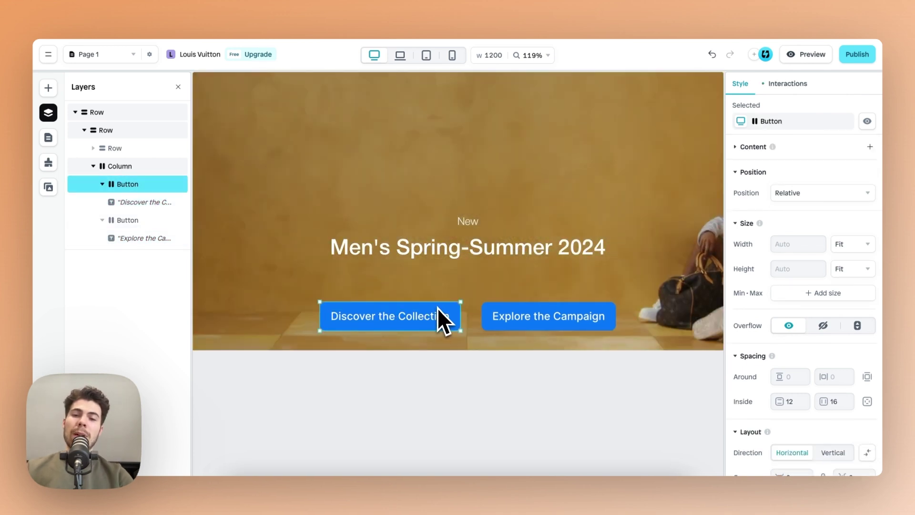
Restyle the "Discover the Collection" button with no fill, a solid #FFFFFF border of width 2 and a corner radius of 100.
scroll(838, 386, "down", 6)
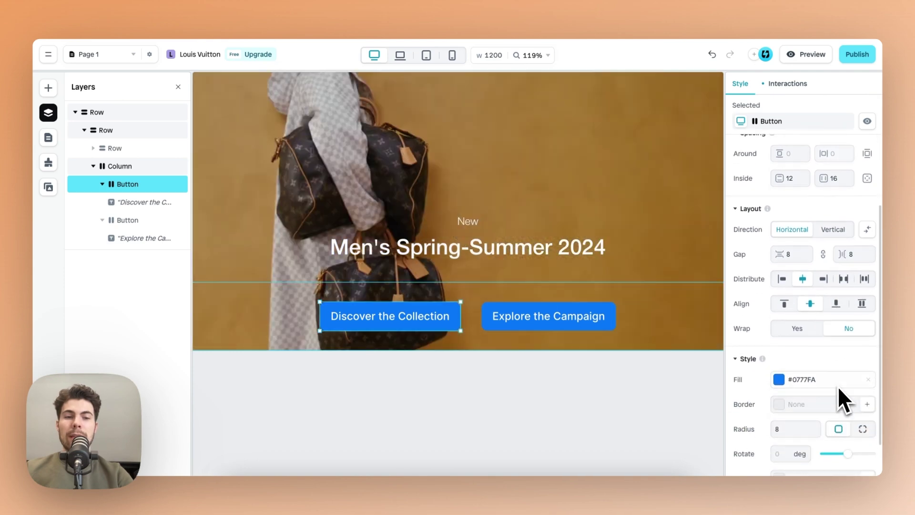
left_click(869, 327)
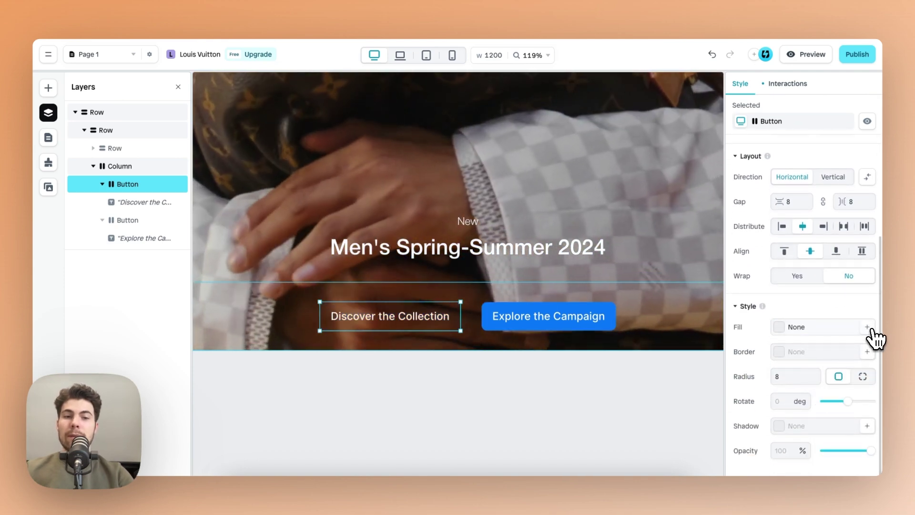
left_click(782, 352)
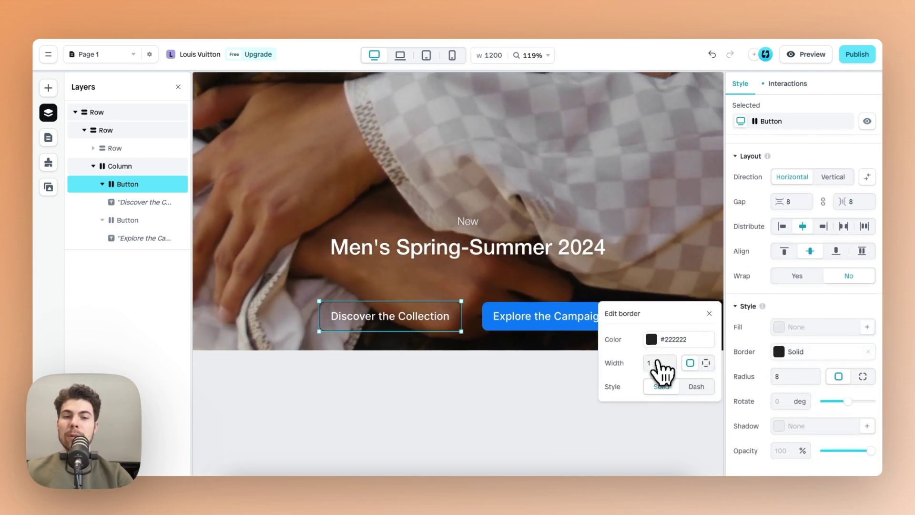
left_click(651, 339)
left_click(626, 306)
left_click_drag(631, 311, 597, 276)
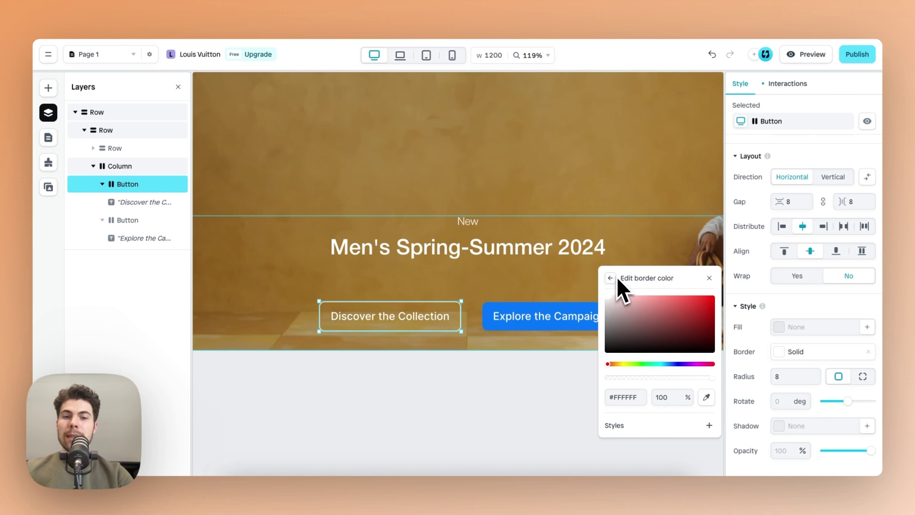
left_click(611, 278)
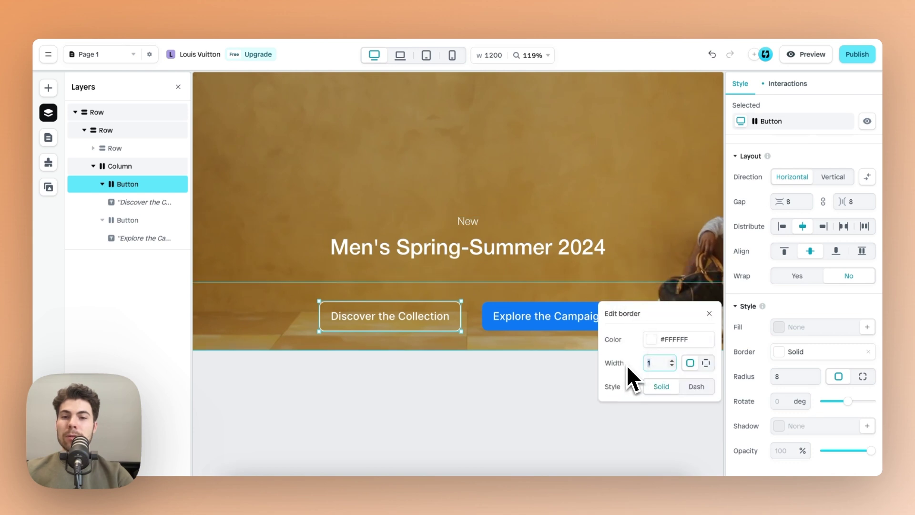
type("2")
left_click(787, 377)
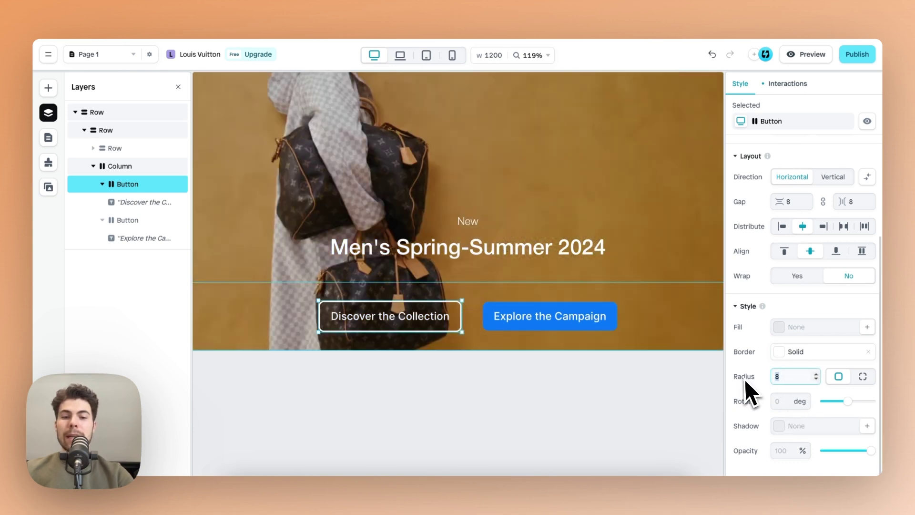
type("100")
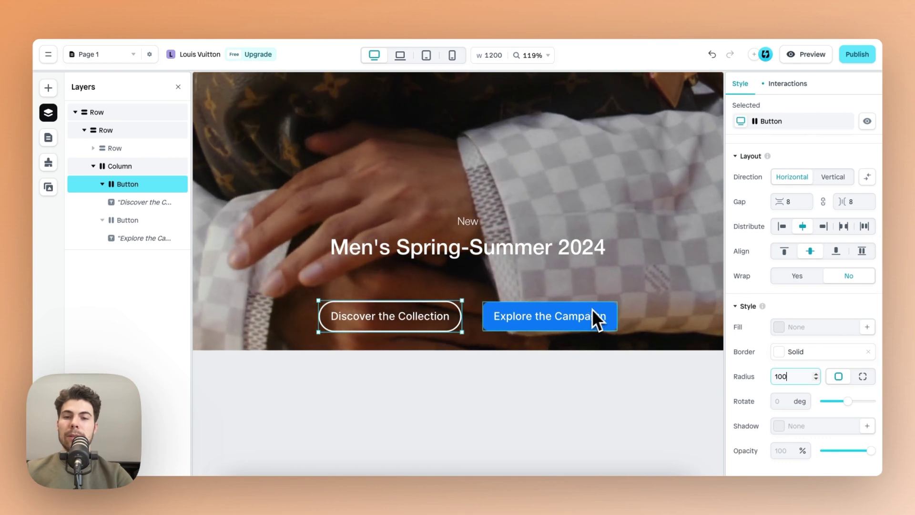
Restyle the "Explore the Campaign" button with no fill, a solid #FFFFFF border of width 2 and a corner radius of 100.
left_click(593, 316)
scroll(816, 350, "down", 6)
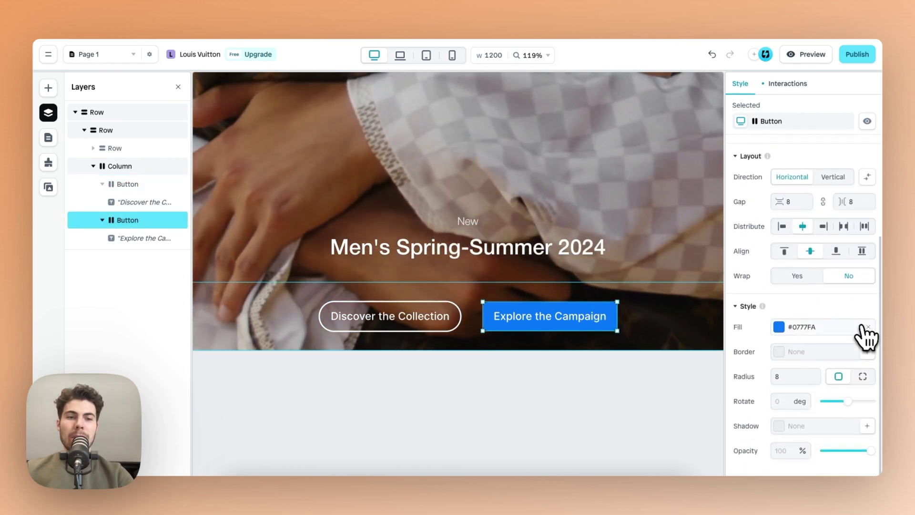
left_click(869, 327)
left_click(865, 352)
left_click(779, 351)
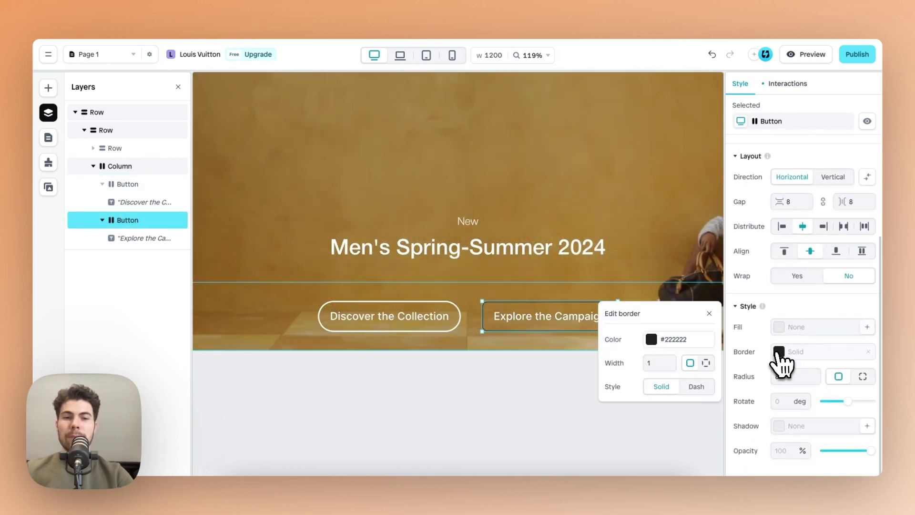
left_click(663, 338)
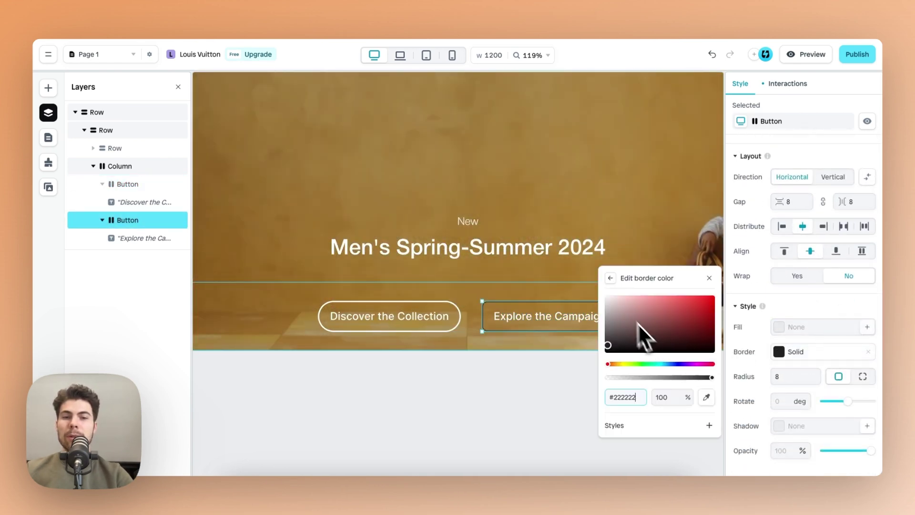
left_click(610, 279)
left_click(646, 361)
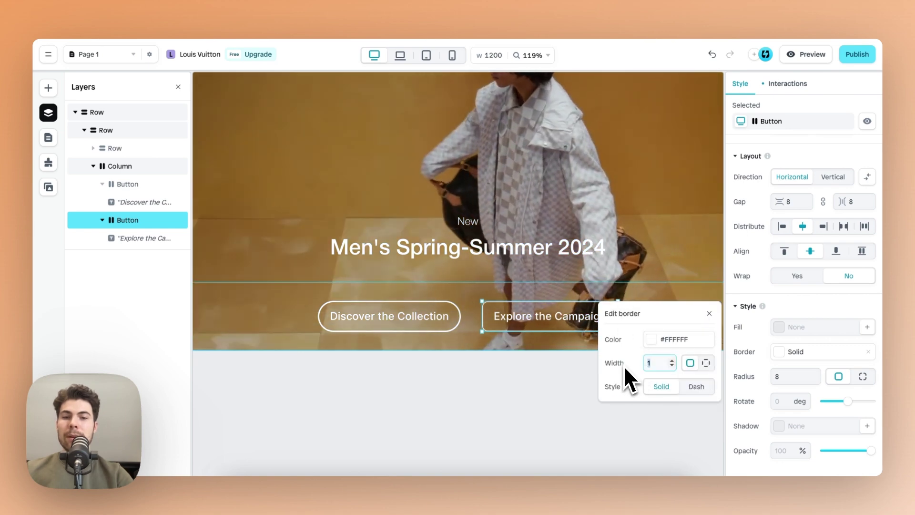
type("2")
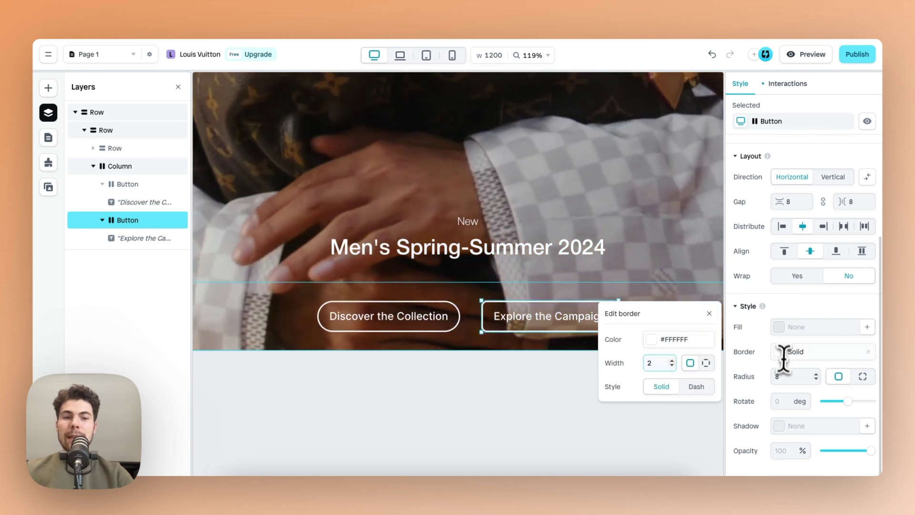
left_click(778, 376)
type("100")
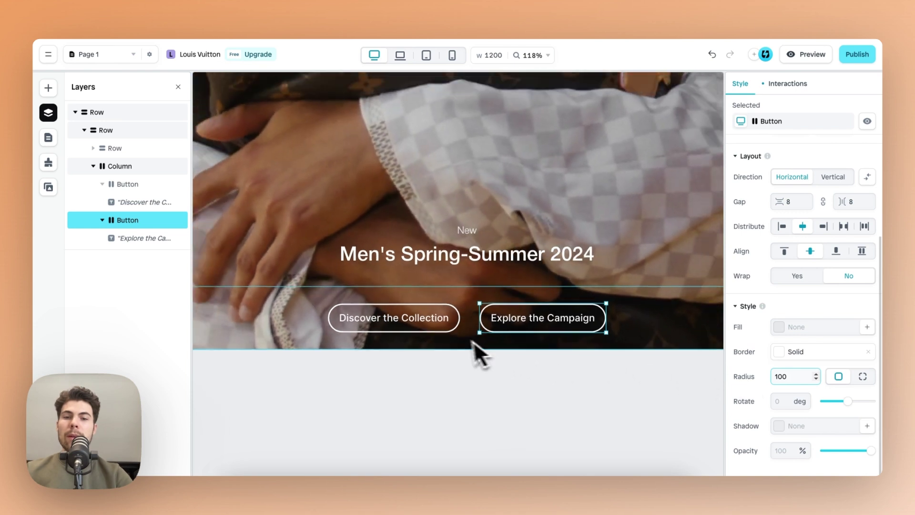
Clear the minimum height of the inner row that holds the heading and the two buttons.
scroll(474, 341, "down", 5)
left_click(568, 295)
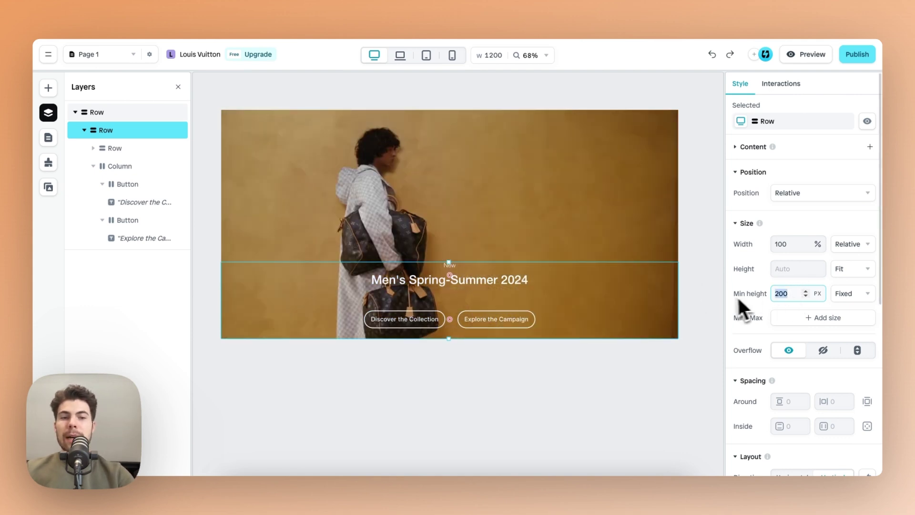
key("BackSpace")
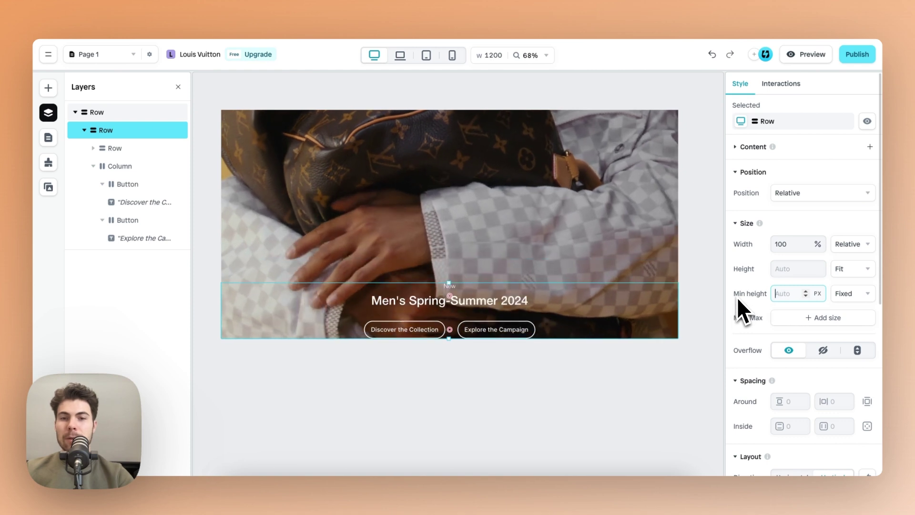
left_click(606, 325)
scroll(510, 324, "up", 3)
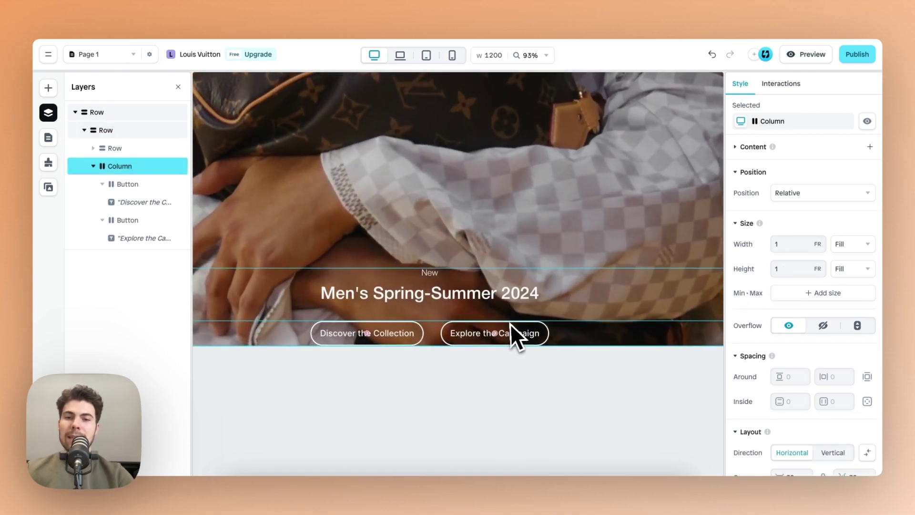
Set the vertical inside spacing of the outer hero row to 24.
left_click(602, 307)
scroll(602, 307, "down", 3)
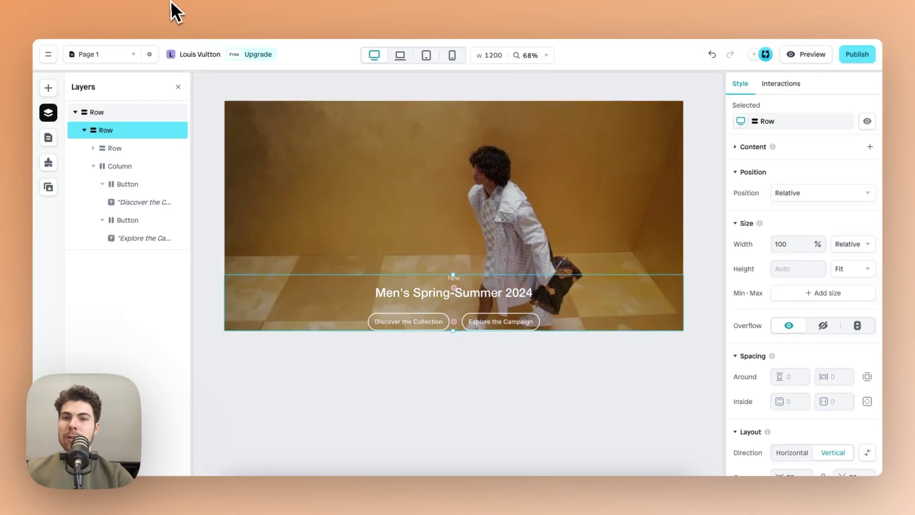
left_click(107, 113)
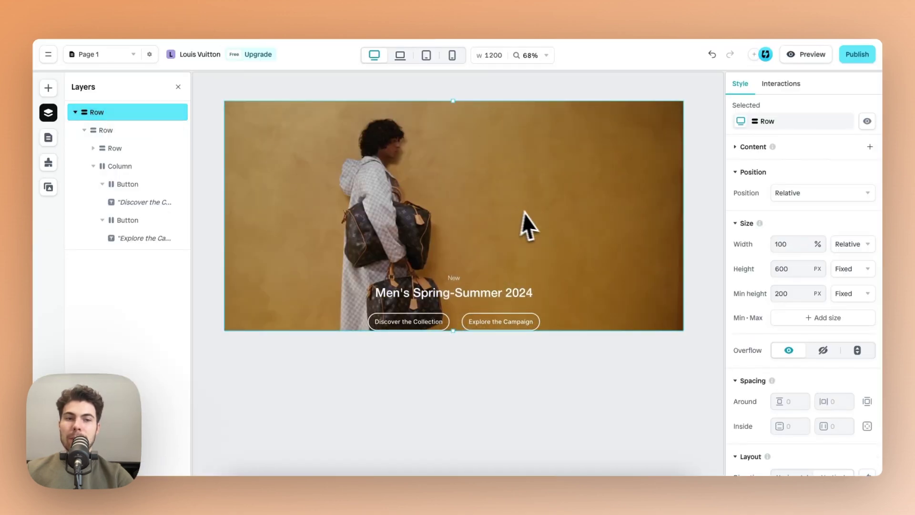
scroll(806, 324, "down", 2)
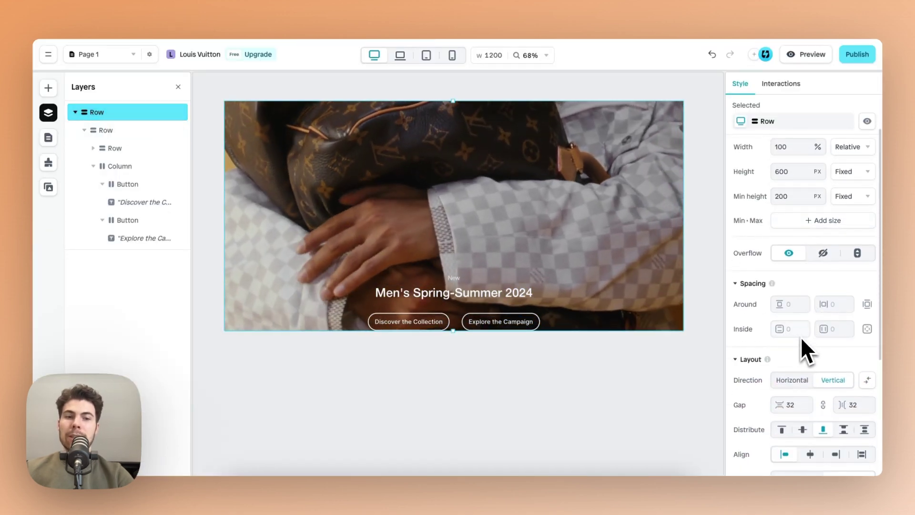
left_click(791, 329)
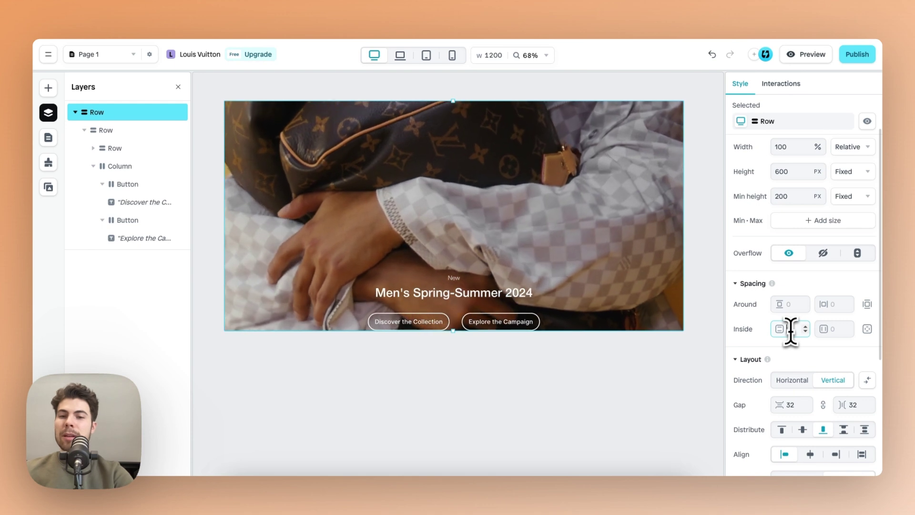
type("24")
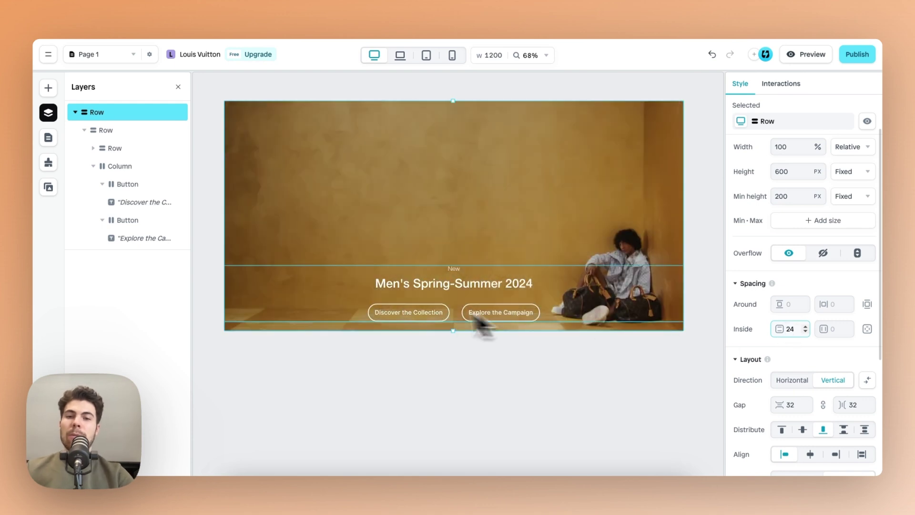
scroll(421, 309, "up", 3)
scroll(421, 308, "down", 4)
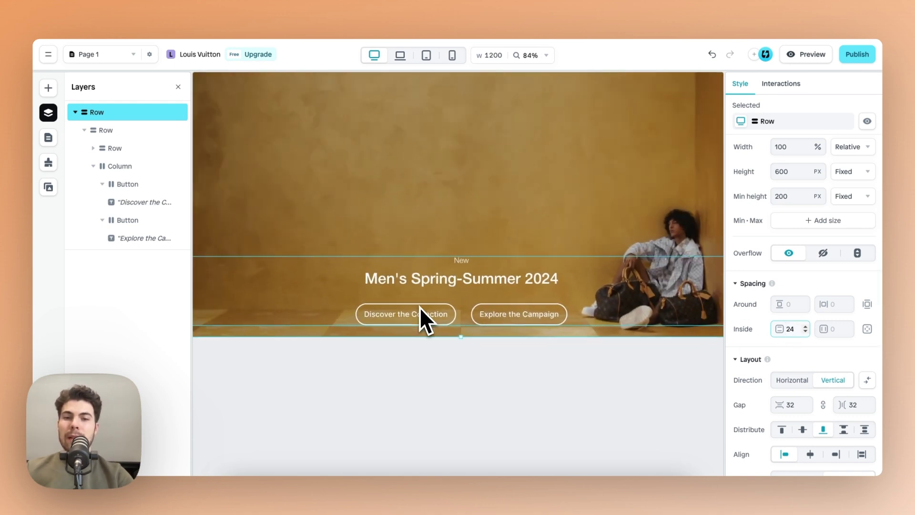
Set the gap of the inner row between the heading and the buttons to 24.
left_click(492, 305)
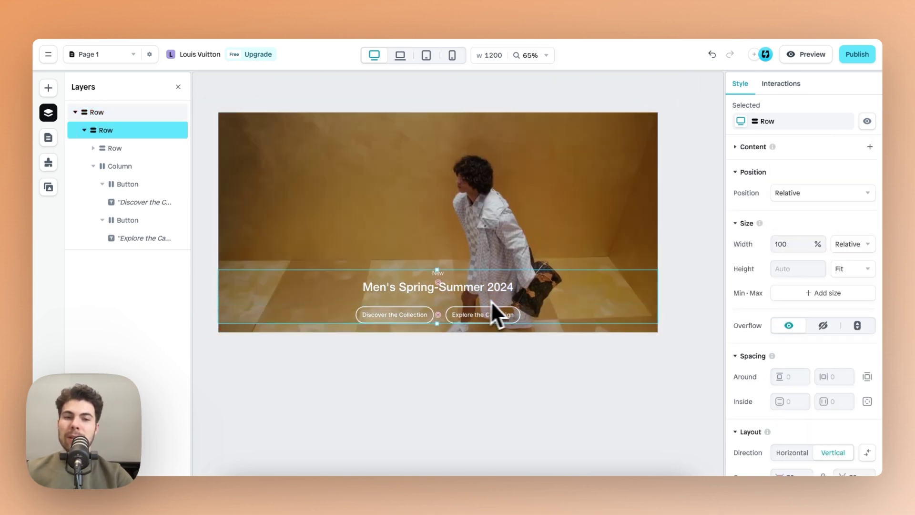
scroll(758, 366, "down", 2)
scroll(761, 370, "down", 1)
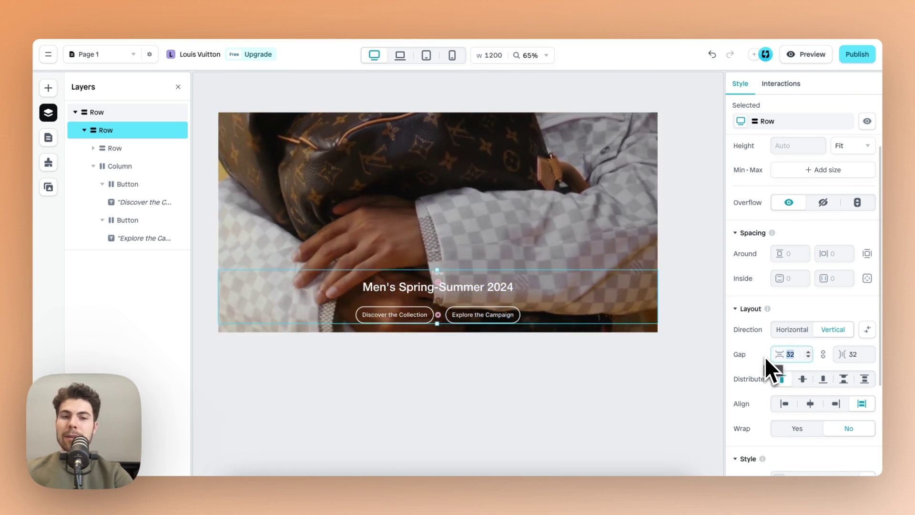
type("24")
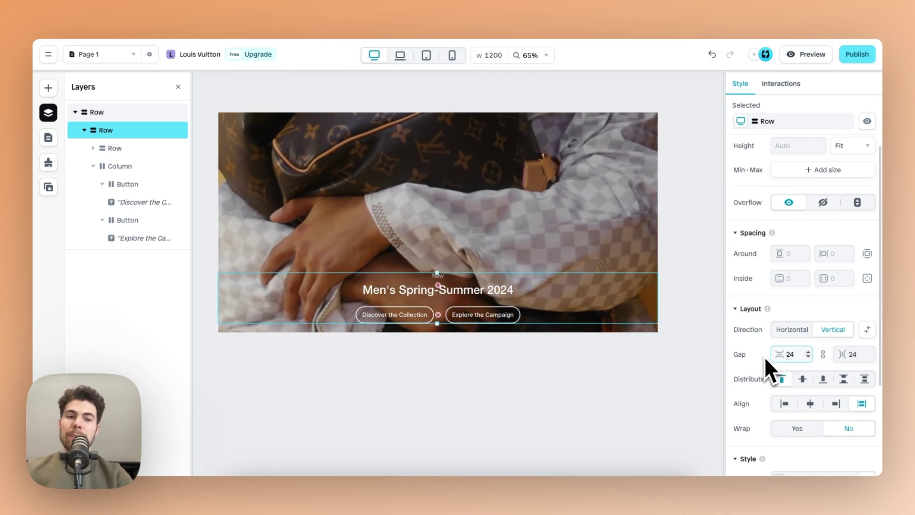
left_click(594, 387)
scroll(472, 324, "up", 3)
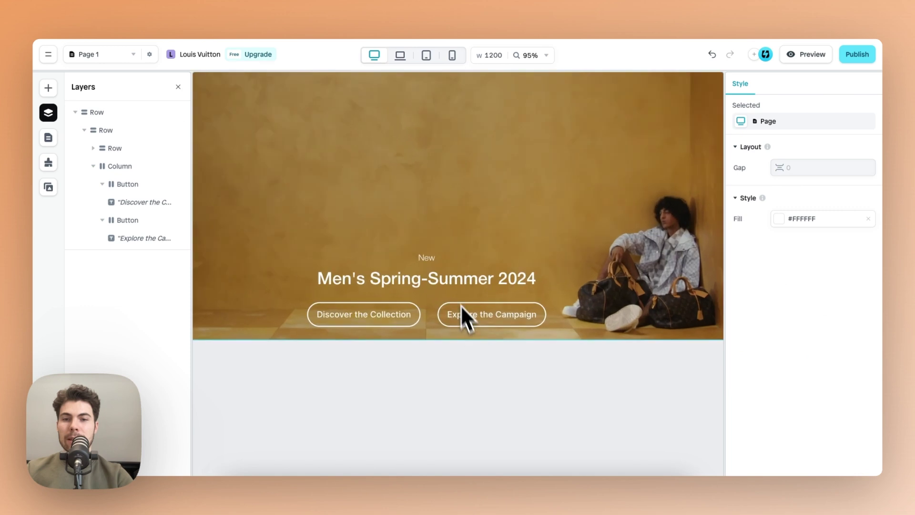
left_click(461, 273)
scroll(472, 277, "down", 4)
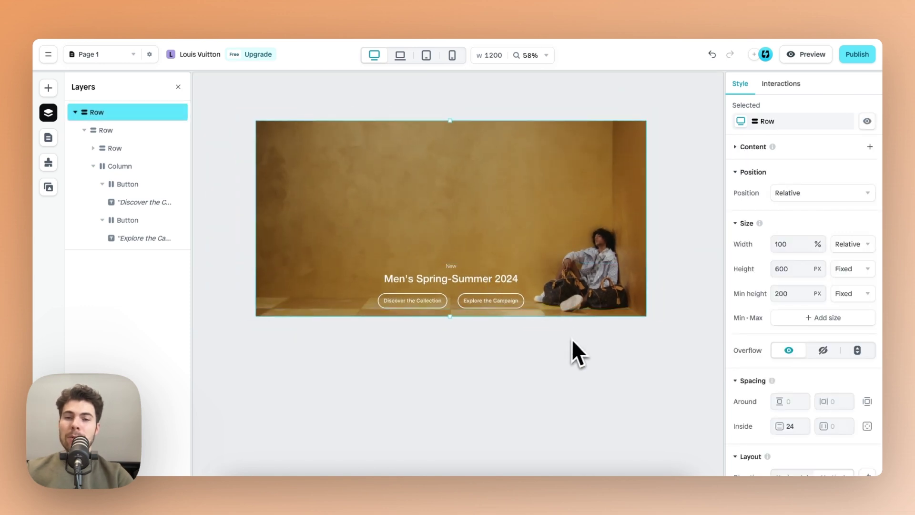
scroll(527, 266, "up", 2)
scroll(527, 266, "down", 2)
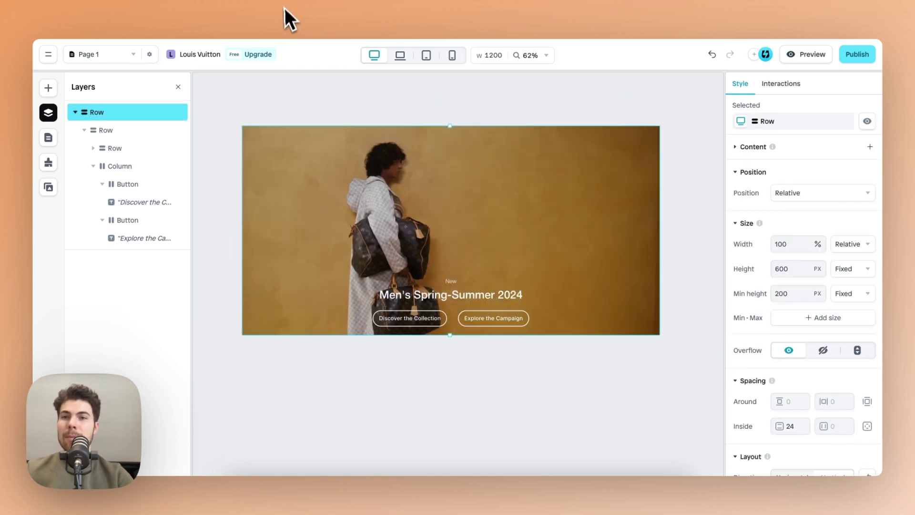
Check the original homepage below its hero and insert a single row containing three columns under the hero section.
left_click(288, 19)
scroll(388, 229, "down", 6)
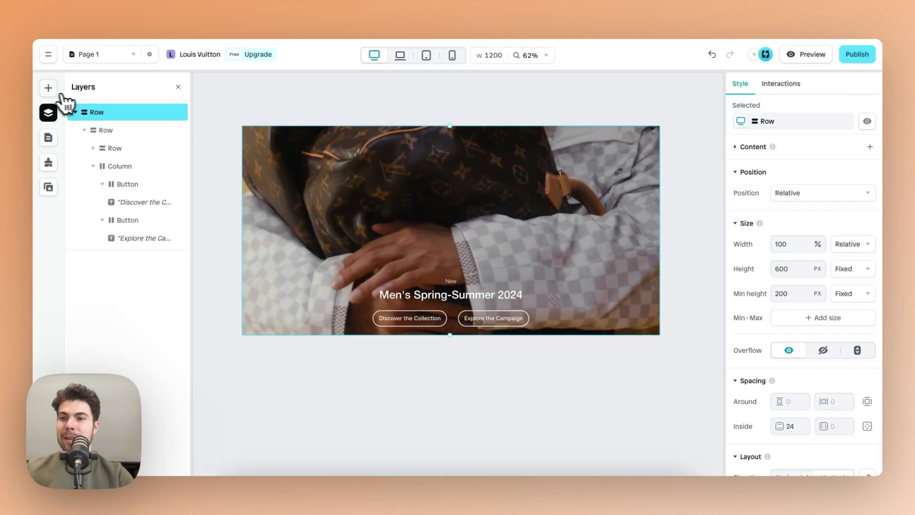
left_click(49, 88)
scroll(370, 270, "down", 3)
mouse_move(128, 182)
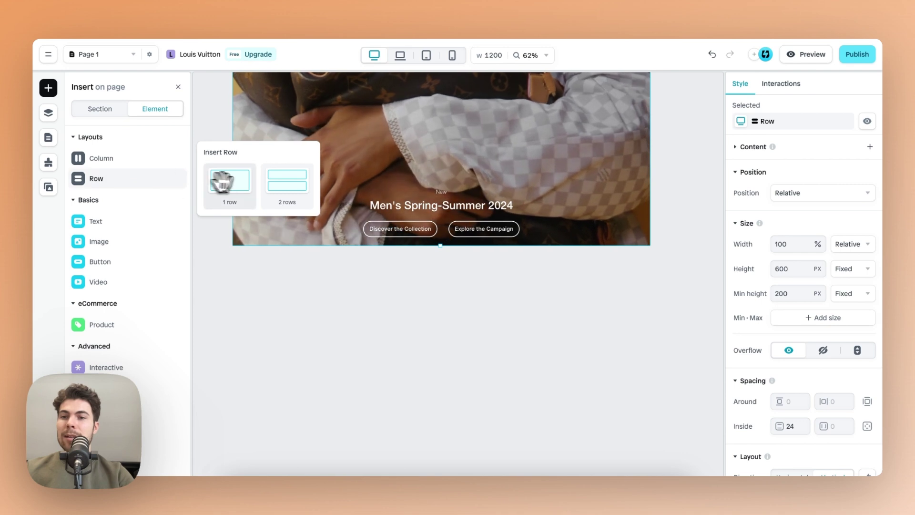
left_click_drag(224, 185, 333, 279)
mouse_move(144, 161)
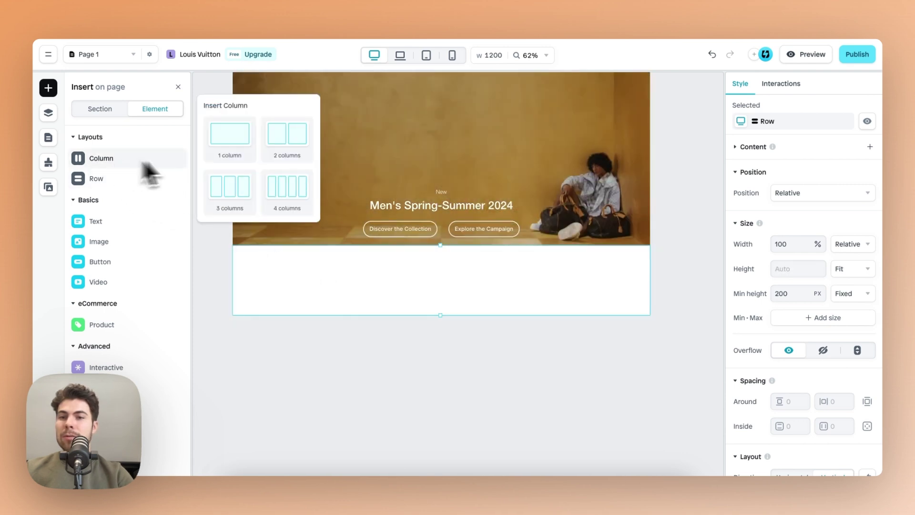
left_click_drag(244, 185, 417, 288)
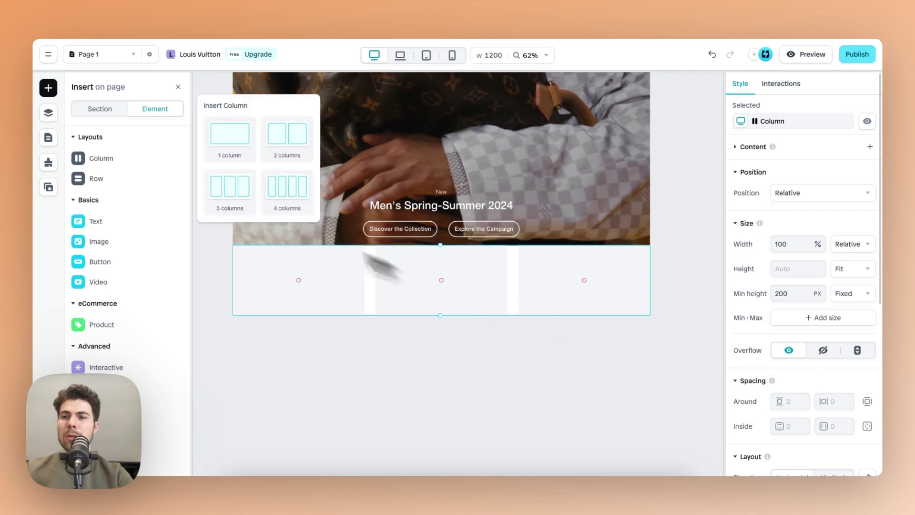
Set the inside spacing of the three-column section's outer row to 24 vertically and 48 horizontally.
left_click(48, 113)
left_click(113, 136)
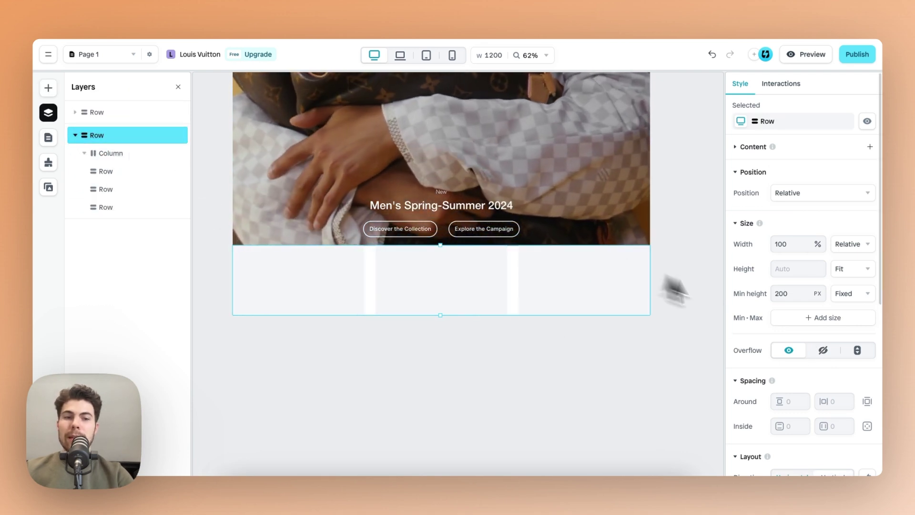
scroll(760, 316, "down", 4)
scroll(618, 290, "up", 5)
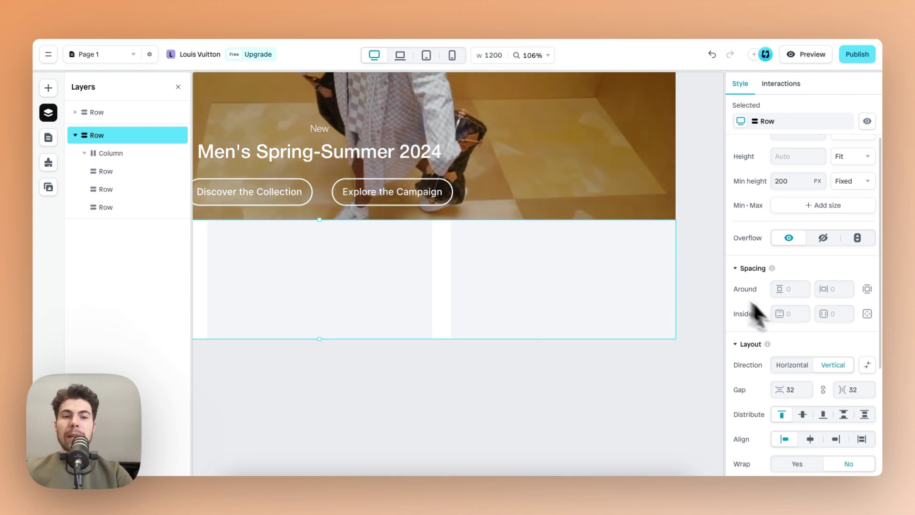
left_click(790, 314)
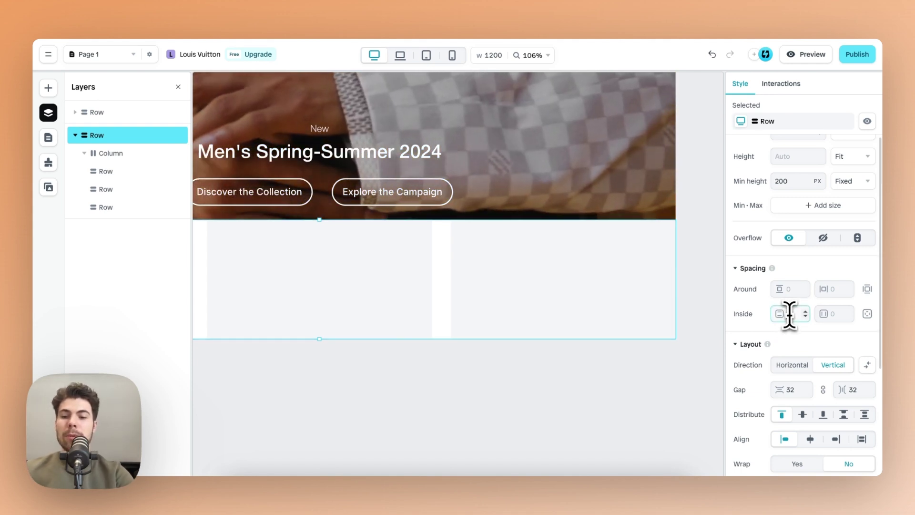
type("24")
left_click(835, 314)
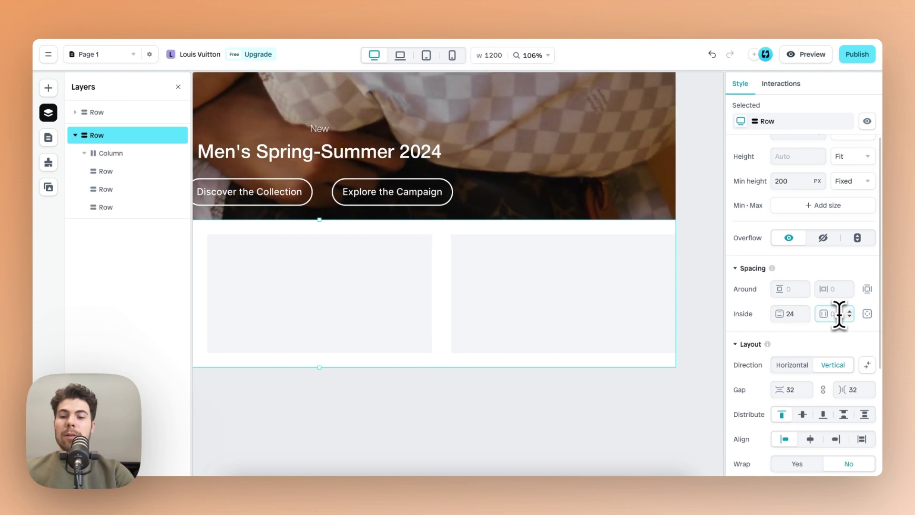
type("24")
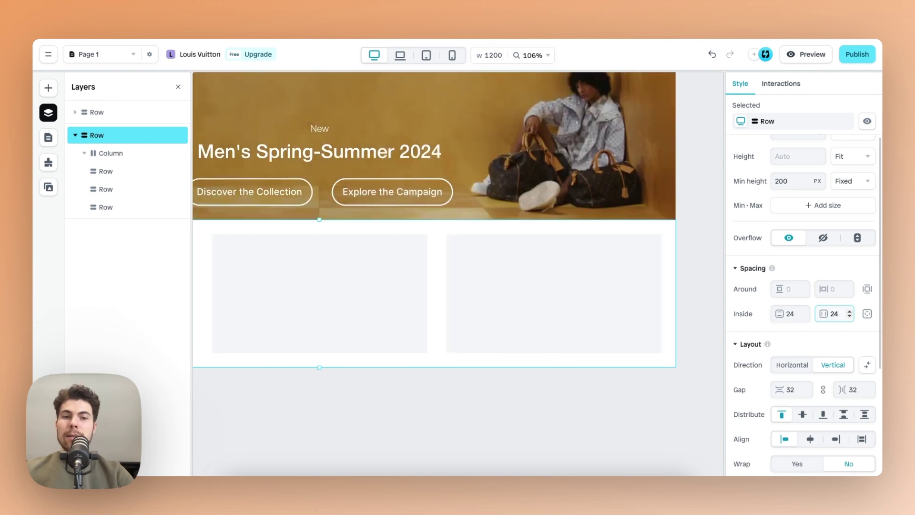
scroll(643, 282, "down", 5)
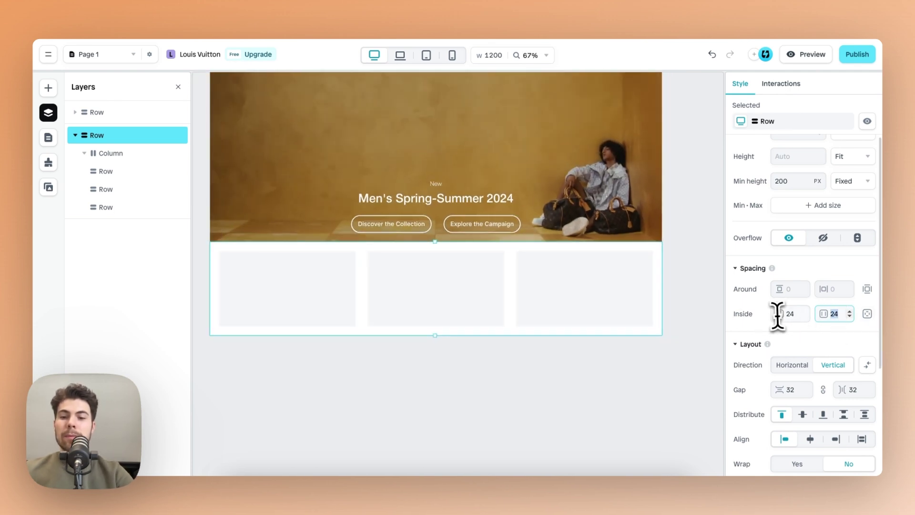
type("48")
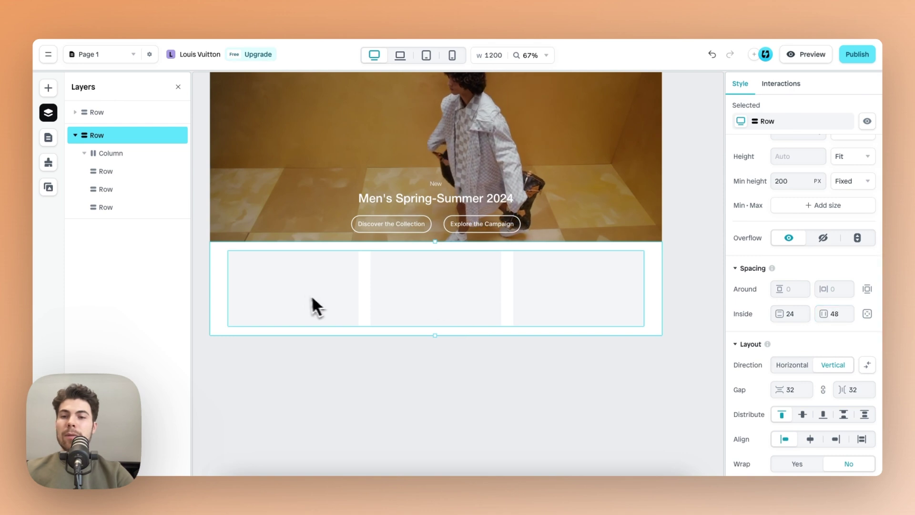
Insert an image element into the first column of the new section and a single row below that image.
left_click(325, 294)
left_click(328, 294)
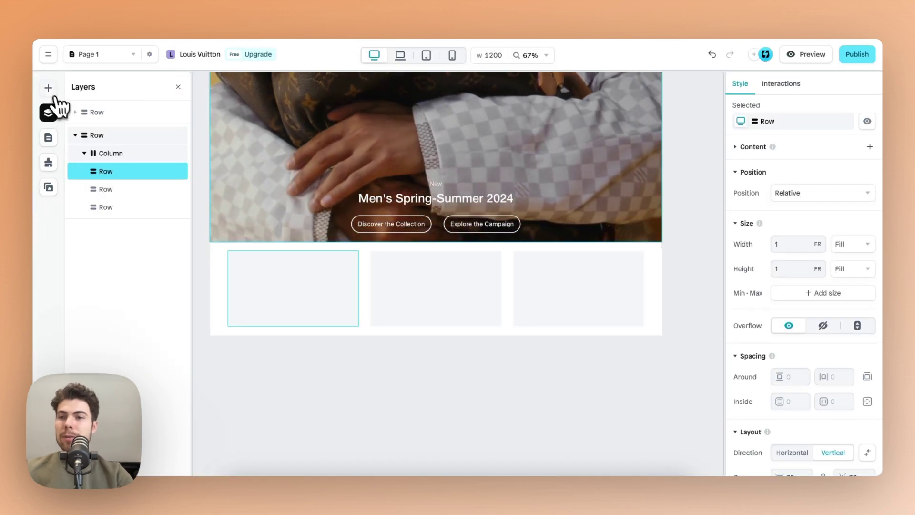
left_click(48, 88)
mouse_move(122, 246)
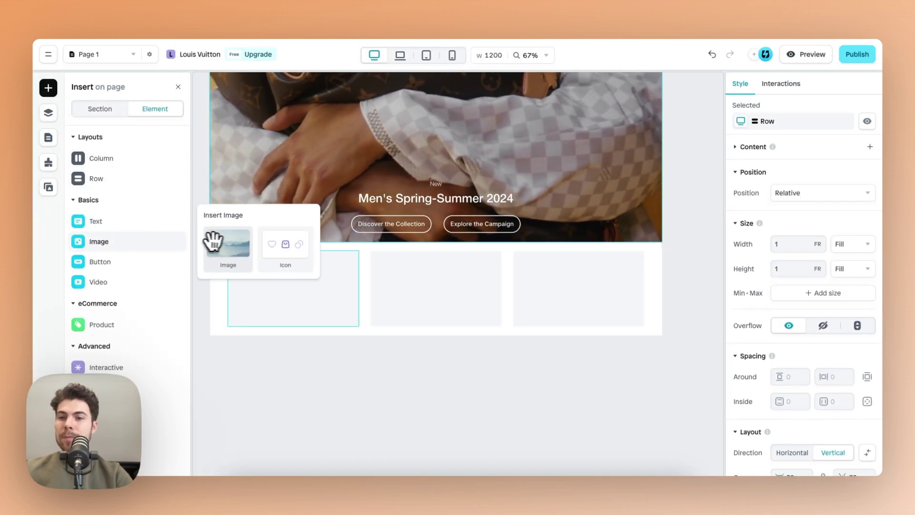
left_click_drag(213, 240, 296, 282)
mouse_move(106, 219)
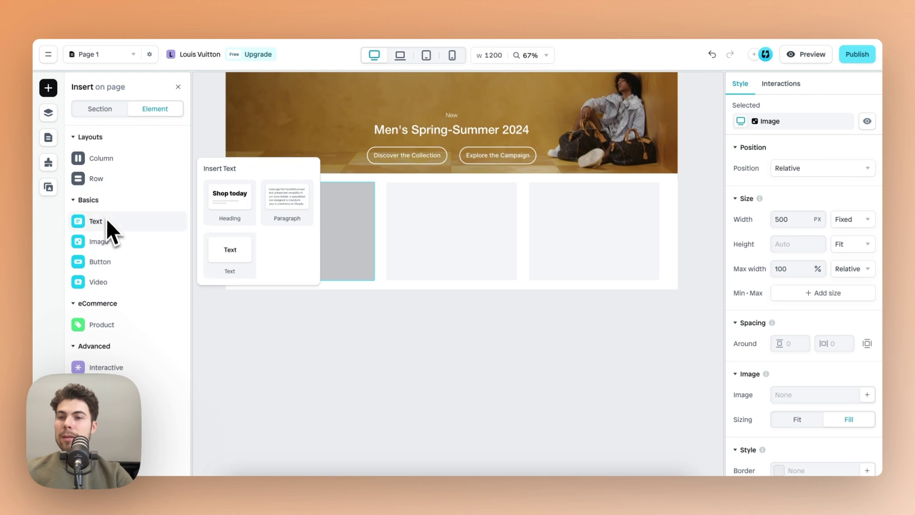
mouse_move(110, 191)
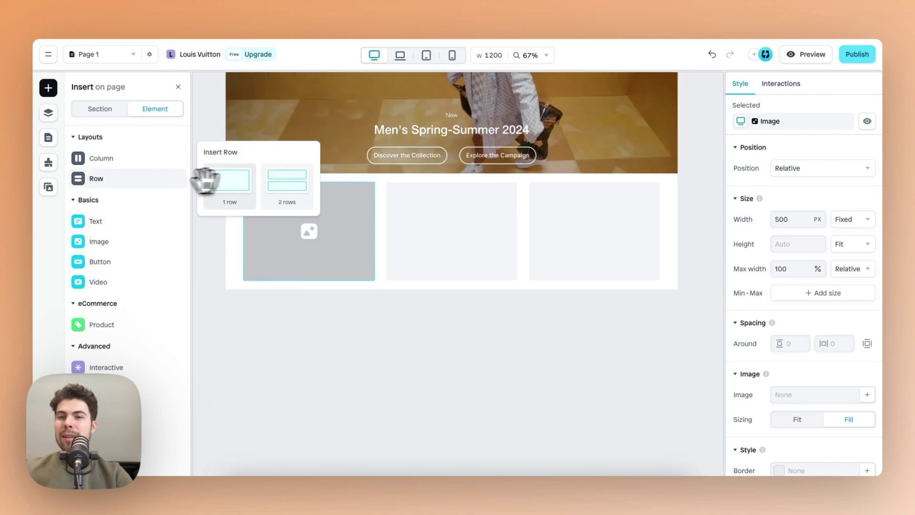
left_click_drag(205, 180, 309, 279)
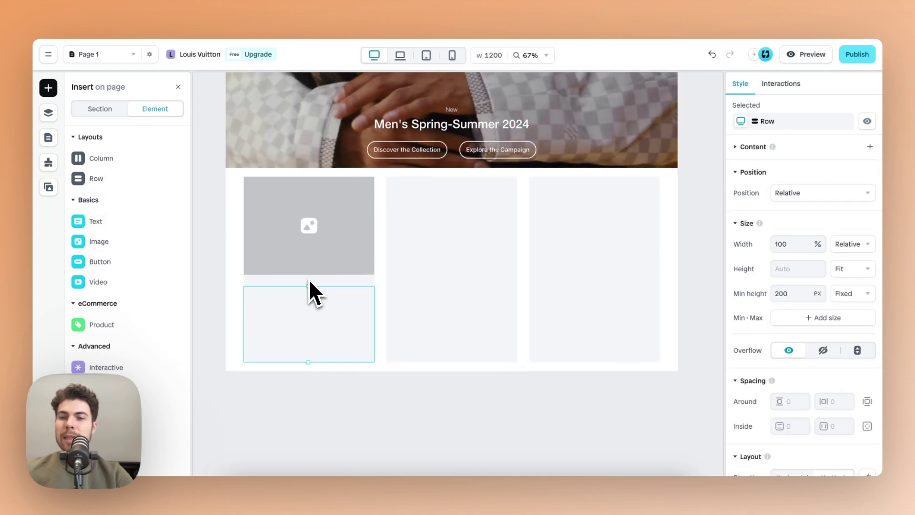
Add two plain text elements to the row under the image and clear that row's minimum height.
mouse_move(104, 229)
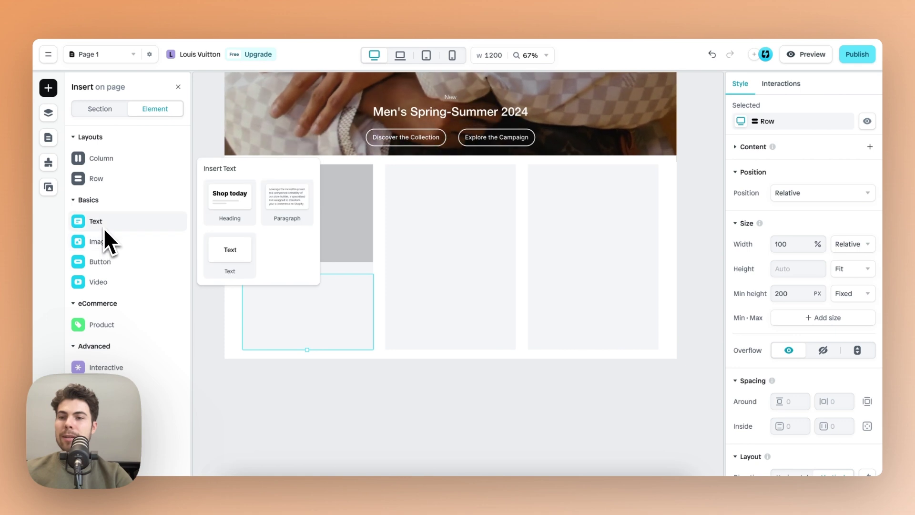
left_click_drag(123, 221, 295, 304)
mouse_move(154, 250)
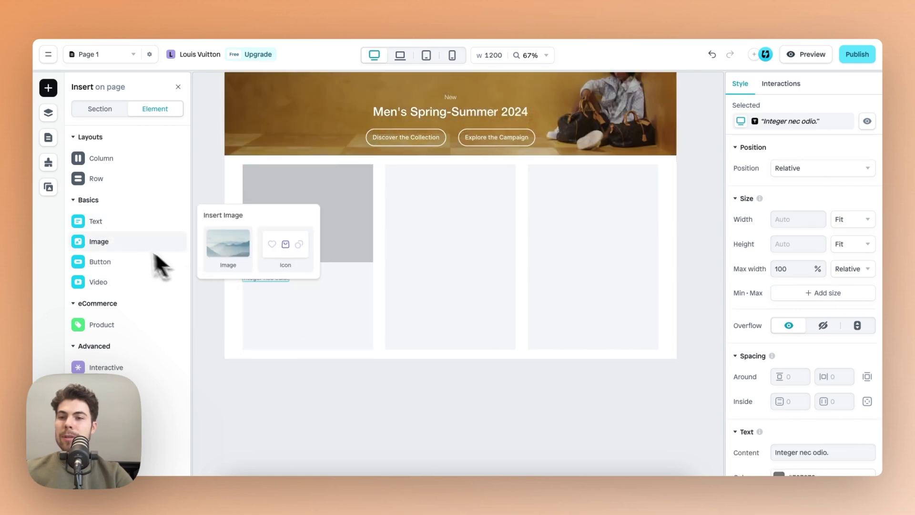
left_click_drag(125, 222, 286, 292)
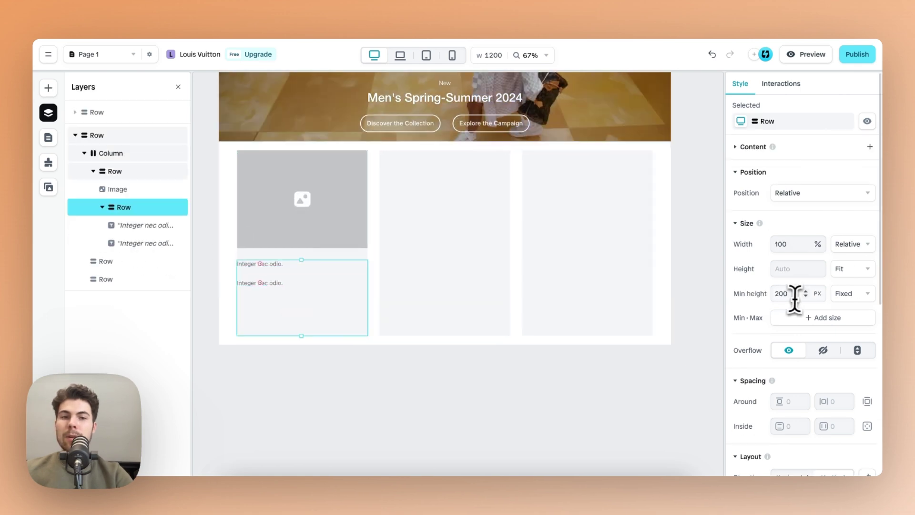
key("BackSpace")
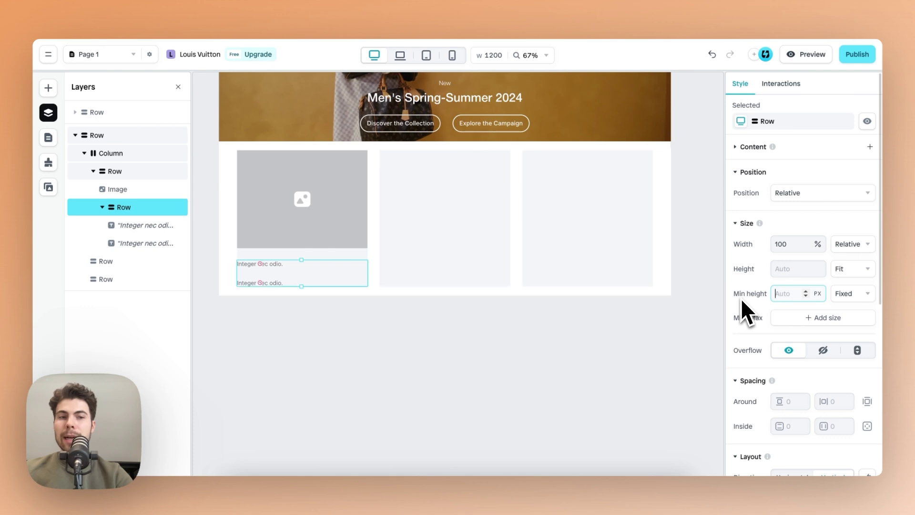
Fill the first column's image placeholder with the 2024-02-20 screenshot of the woman in the patterned jacket.
scroll(387, 219, "up", 3)
left_click(386, 218)
scroll(806, 367, "down", 3)
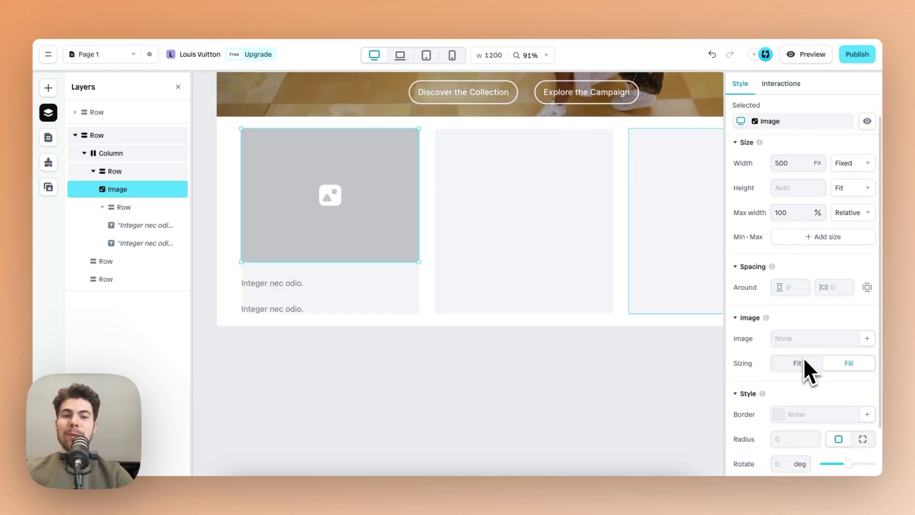
left_click(791, 317)
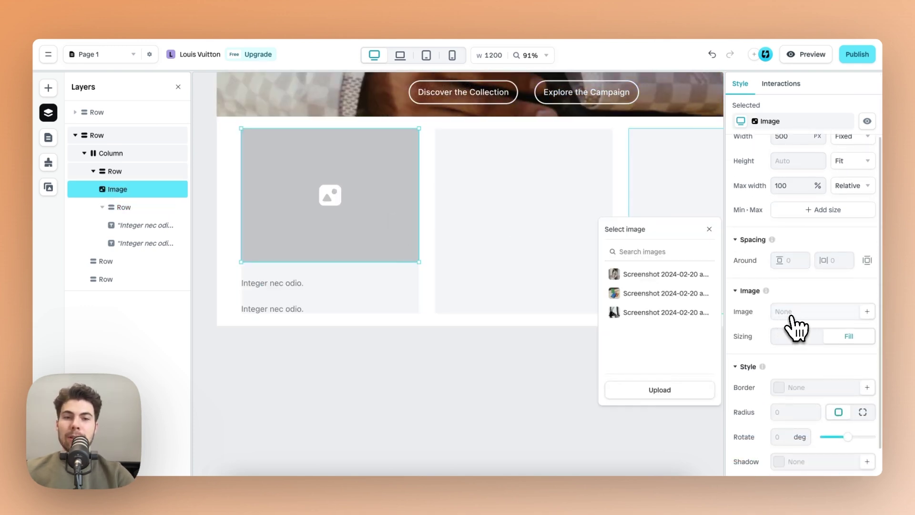
left_click(658, 276)
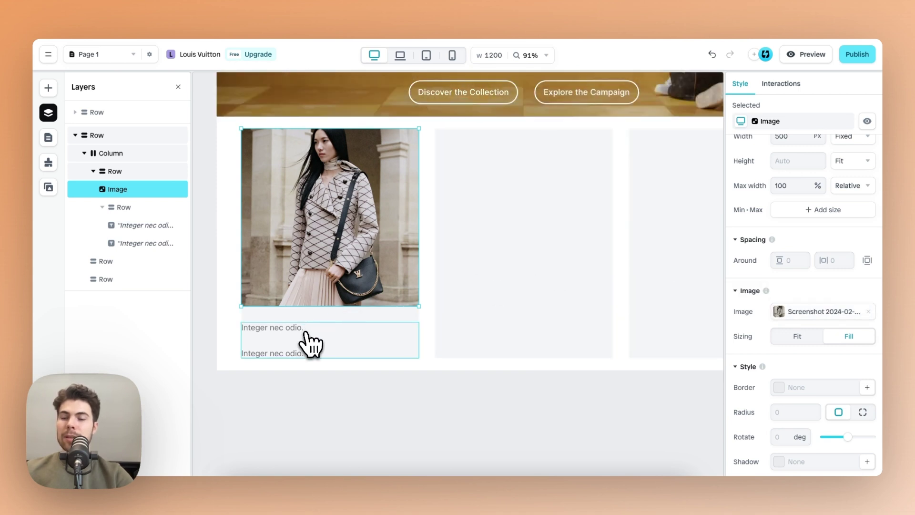
Remove the #F4F6F8 fill from the first column's row that holds the image and texts.
left_click(152, 171)
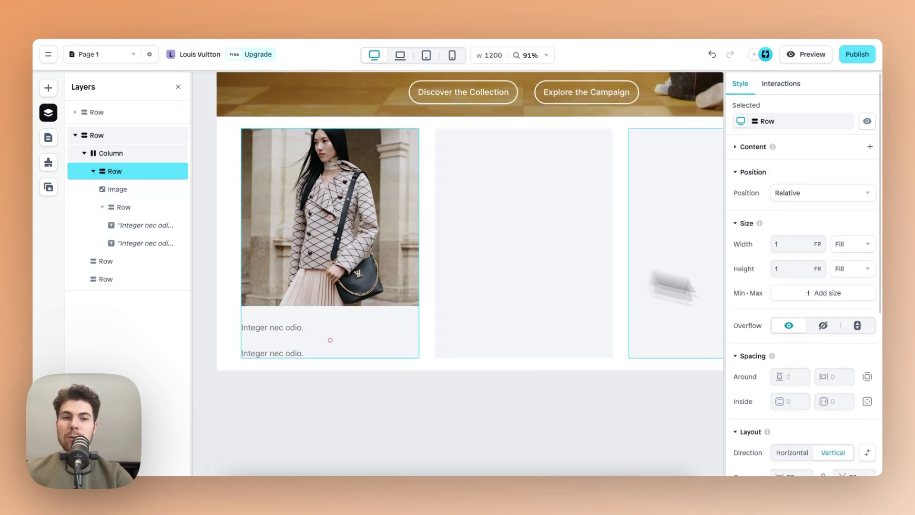
scroll(831, 353, "down", 4)
scroll(810, 405, "down", 3)
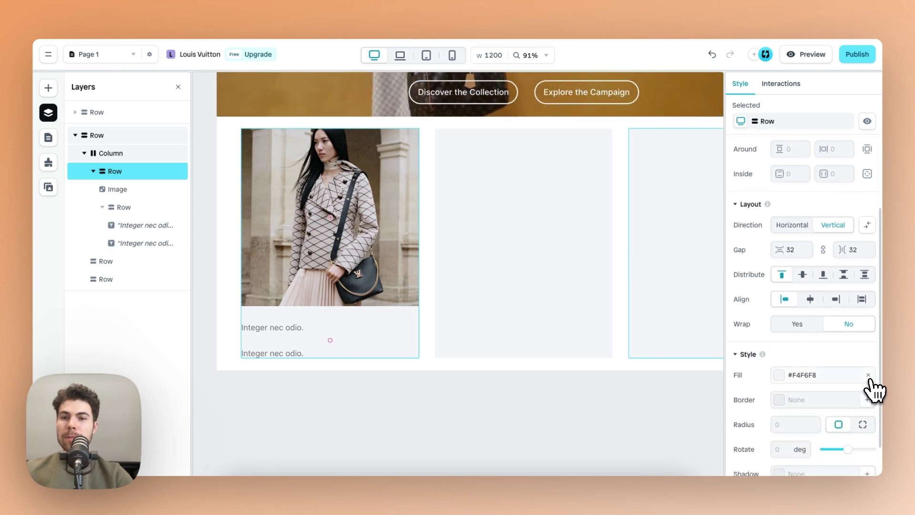
left_click(869, 375)
Check the captions on the original homepage and change the upper text under the image to "Woman's New Bags".
left_click(312, 331)
left_click(277, 329)
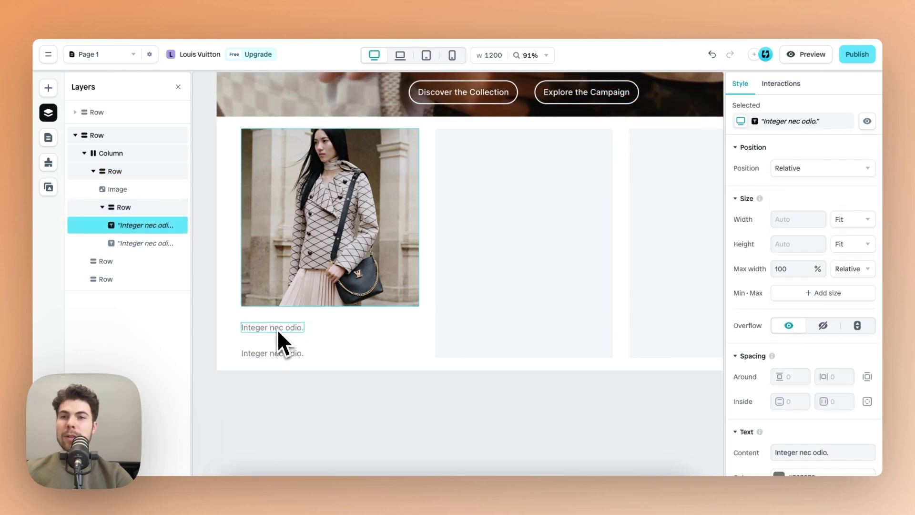
key("ctrl+Tab")
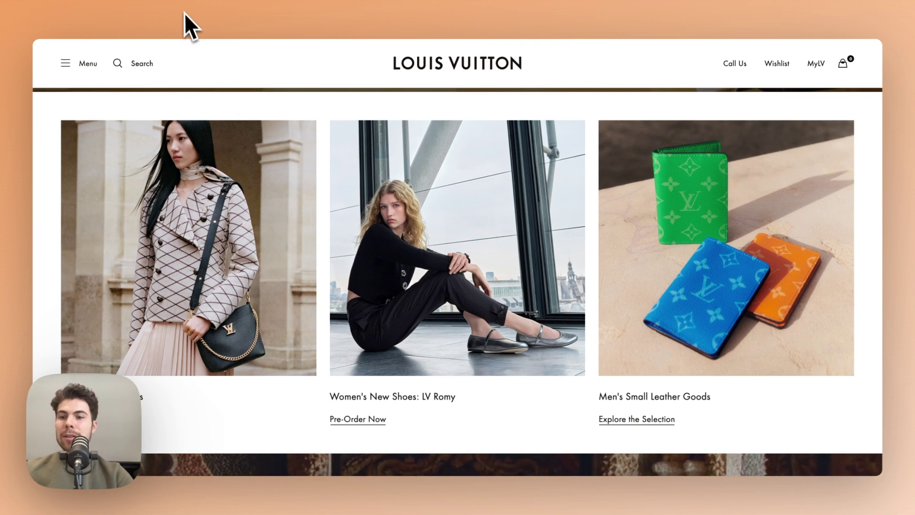
key("ctrl+Tab")
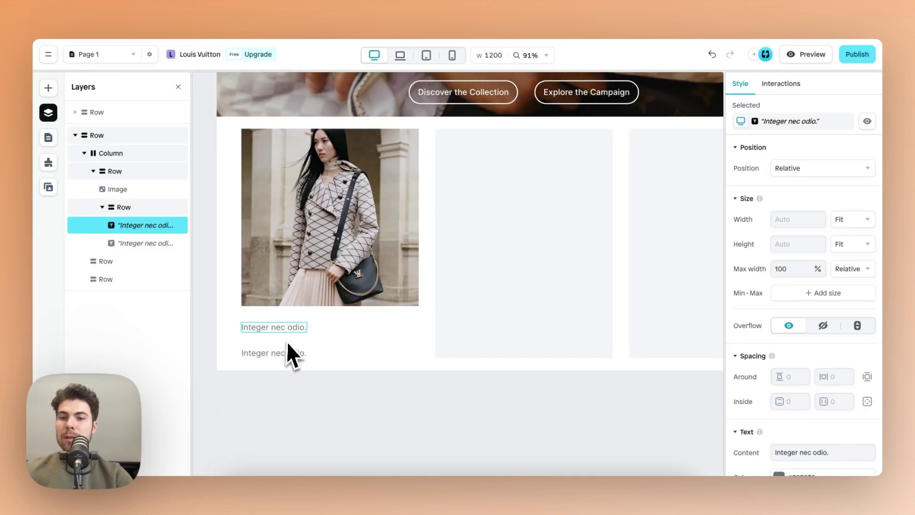
double_click(284, 327)
type("Woman's New Bags")
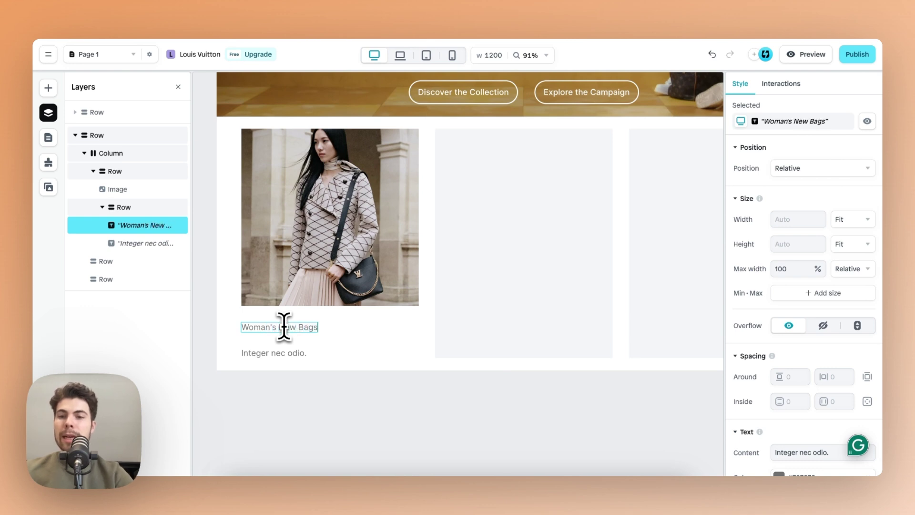
Change the lower text under the image to "Shop the Collection".
double_click(267, 353)
type("Shop")
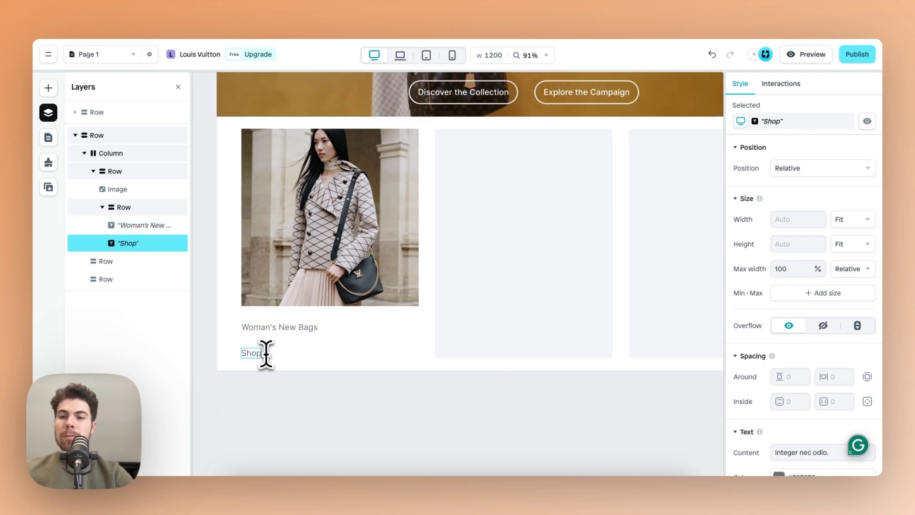
type(" the Collec")
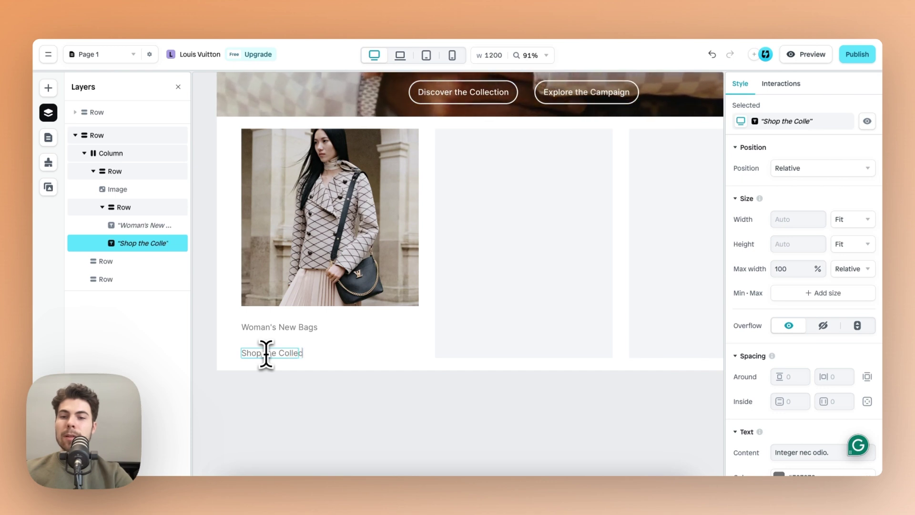
type("tion")
Style the "Woman's New Bags" text with color #000000, the medium-weight Helvetica Neue custom font and size 24 px.
left_click(281, 329)
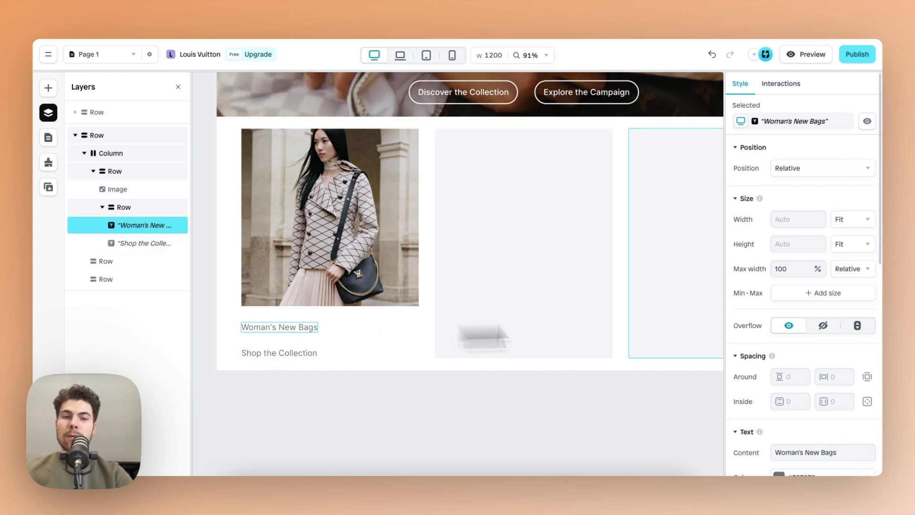
scroll(873, 352, "down", 3)
left_click(784, 360)
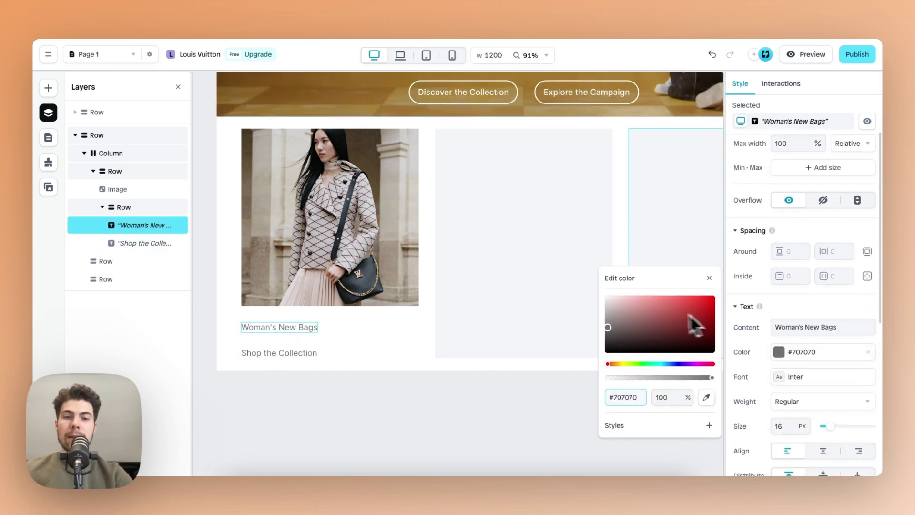
left_click(773, 376)
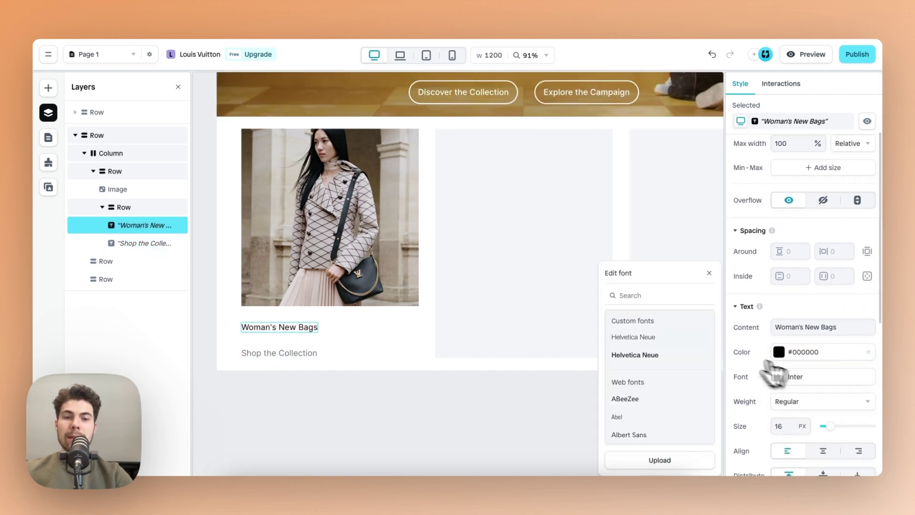
left_click(682, 361)
scroll(776, 403, "down", 2)
left_click_drag(784, 380, 748, 386)
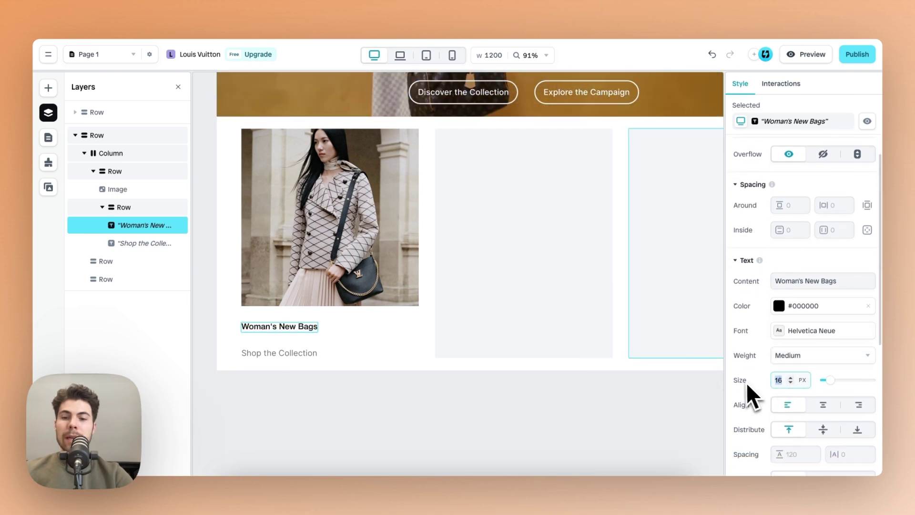
type("24")
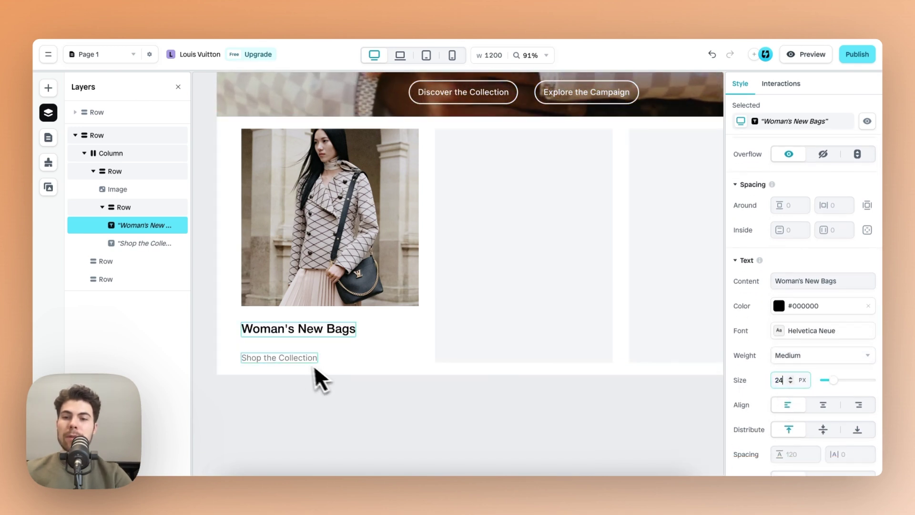
Style the "Shop the Collection" text with color #000000, the medium-weight Helvetica Neue custom font and an underline.
left_click(301, 357)
scroll(729, 388, "down", 5)
left_click(779, 296)
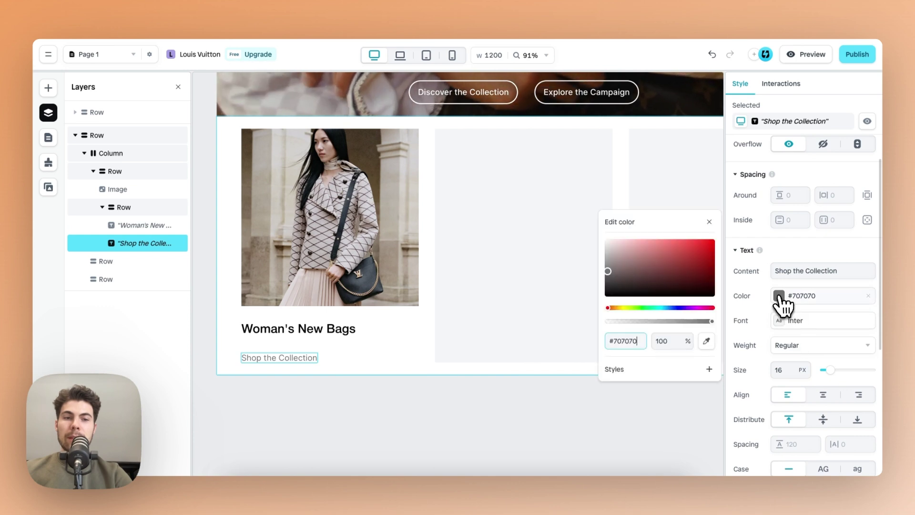
left_click_drag(677, 284, 553, 369)
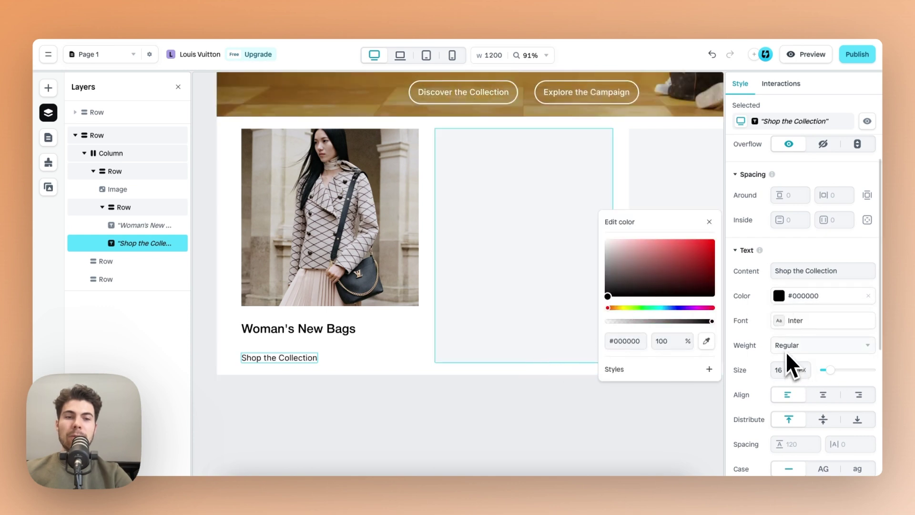
left_click(784, 322)
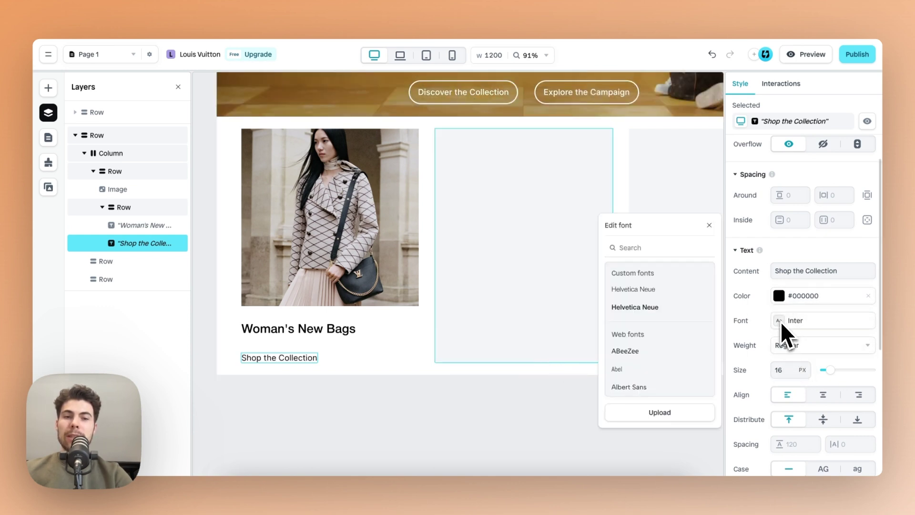
left_click(656, 307)
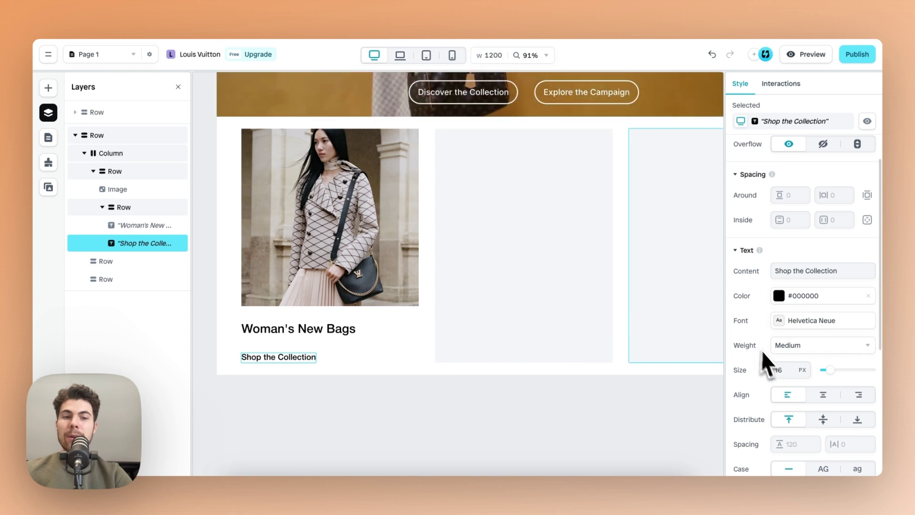
scroll(776, 362, "down", 3)
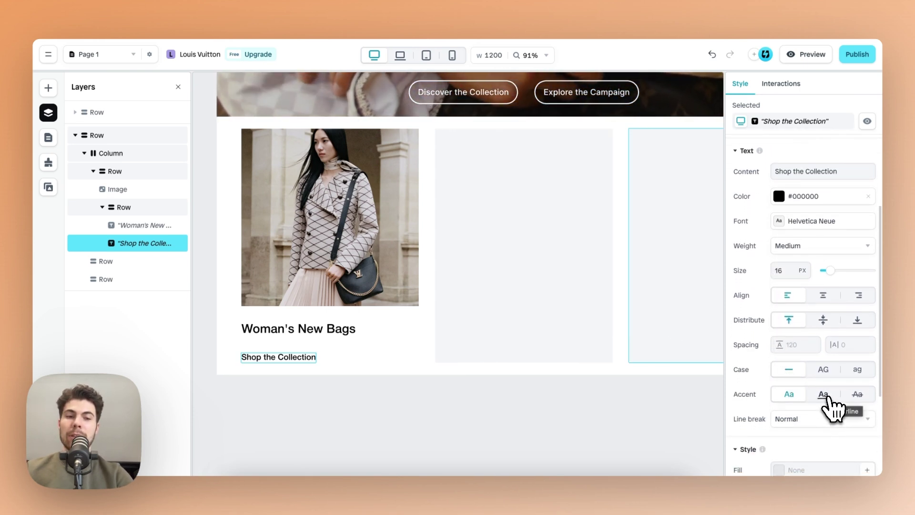
left_click(391, 343)
scroll(390, 344, "down", 2)
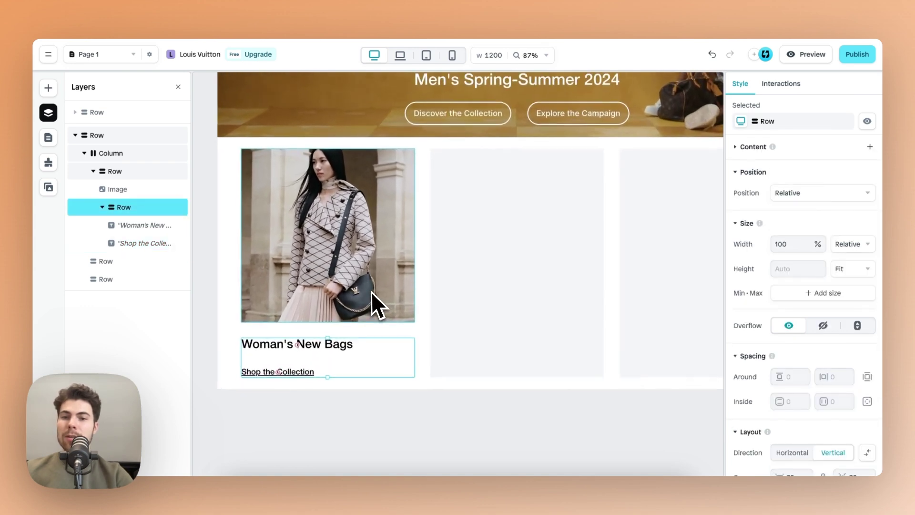
Set the size of the "Woman's New Bags" text to 20 px.
scroll(372, 293, "down", 2)
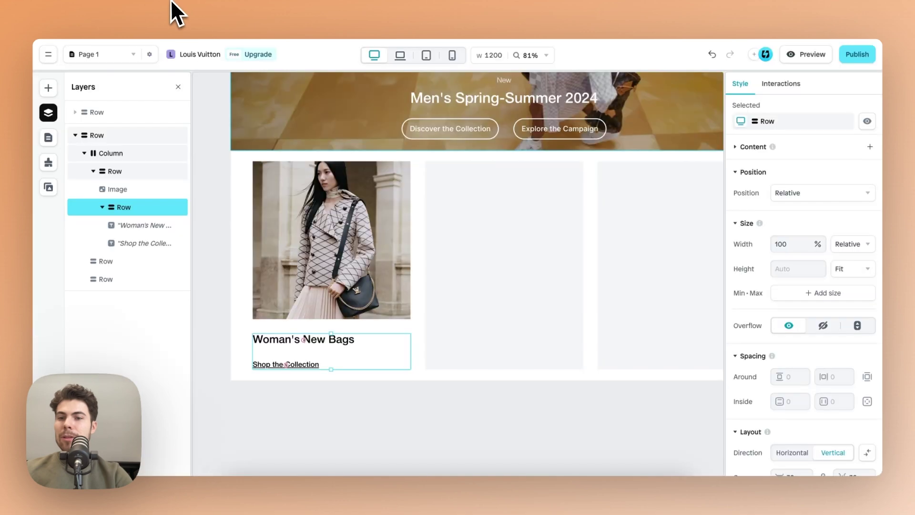
left_click(321, 337)
scroll(323, 339, "up", 5)
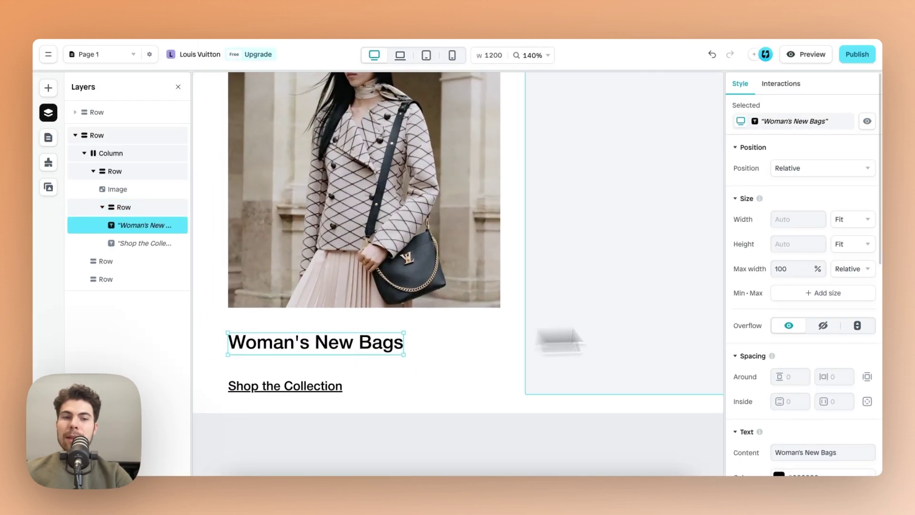
scroll(845, 322, "down", 3)
left_click(785, 430)
type("2")
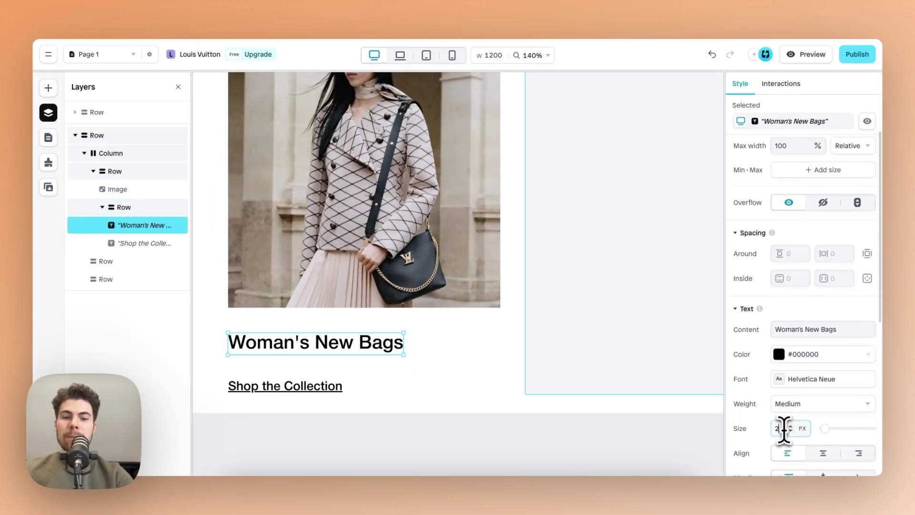
type("0")
Set the gap of the inner row holding the title and the "Shop the Collection" text to 24.
left_click(331, 386)
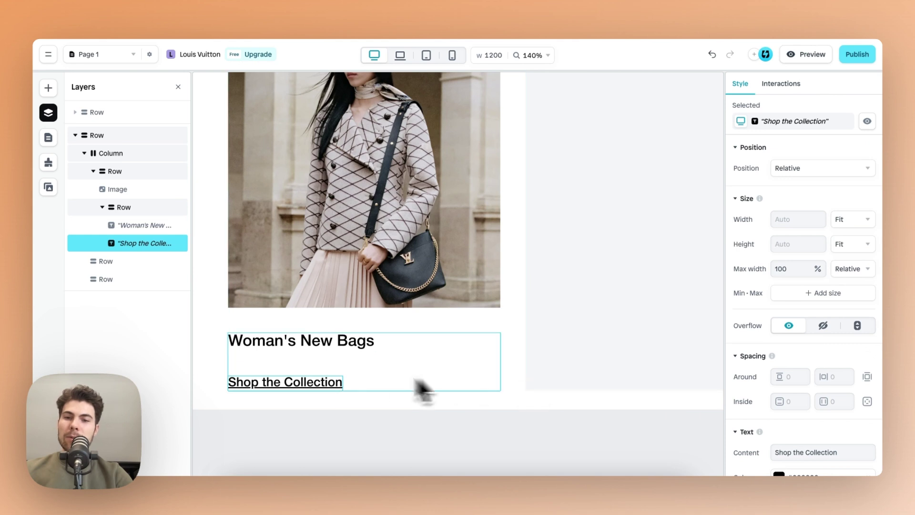
left_click(385, 381)
scroll(800, 316, "down", 3)
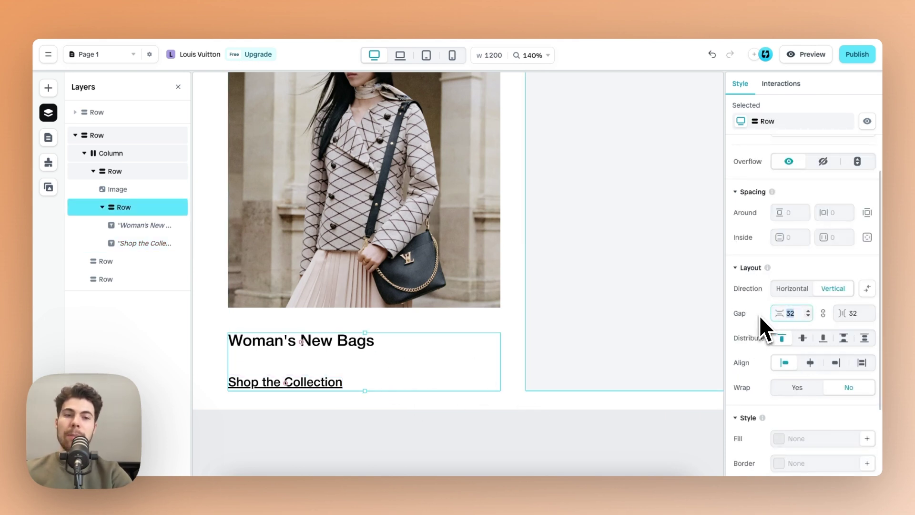
type("24")
key("BackSpace")
key("BackSpace")
type("12")
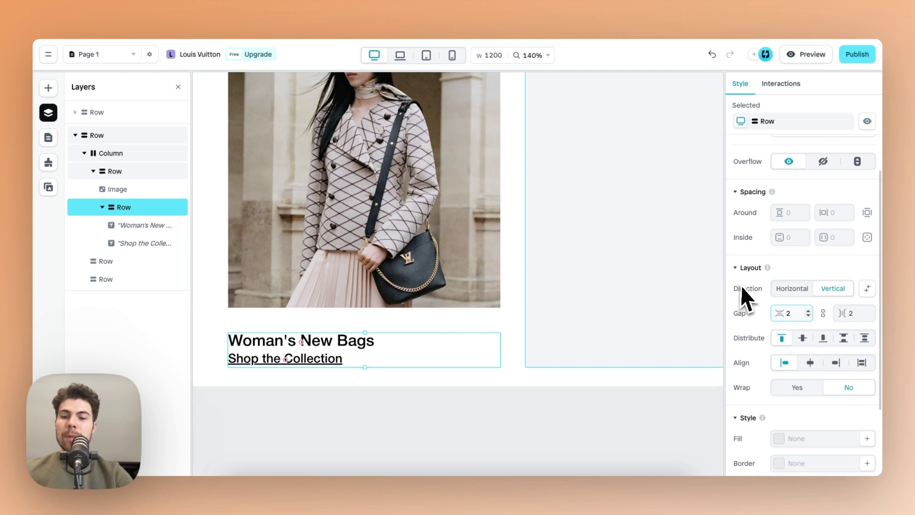
key("BackSpace")
key("BackSpace")
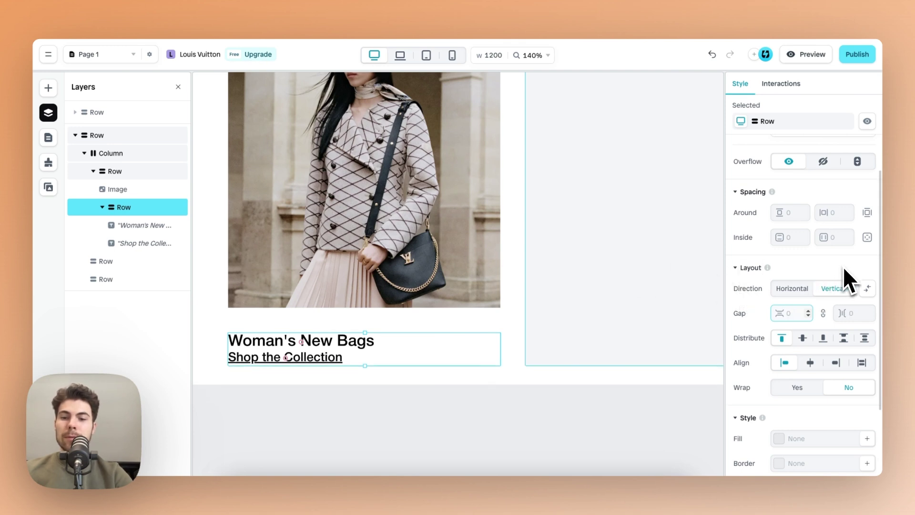
type("24")
Set the gap between the image and the text row in the first column's row to 24.
left_click(465, 329)
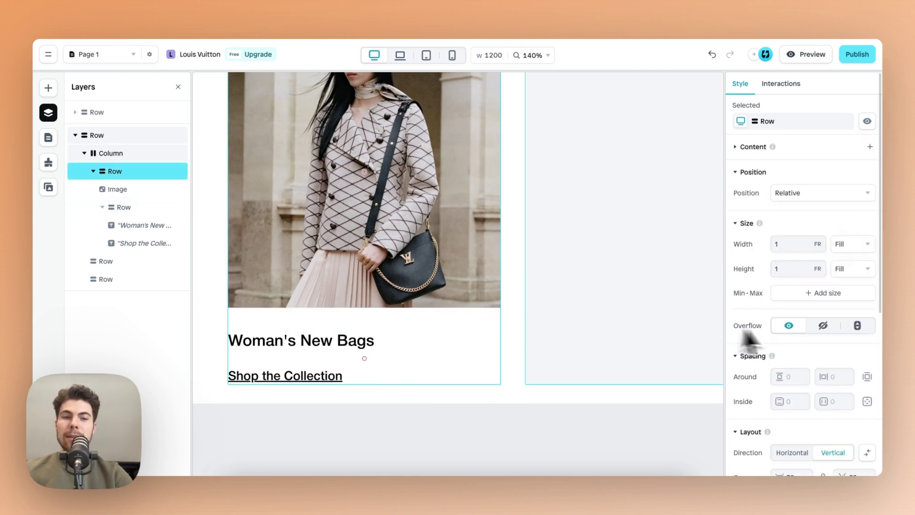
scroll(787, 338, "down", 5)
type("24")
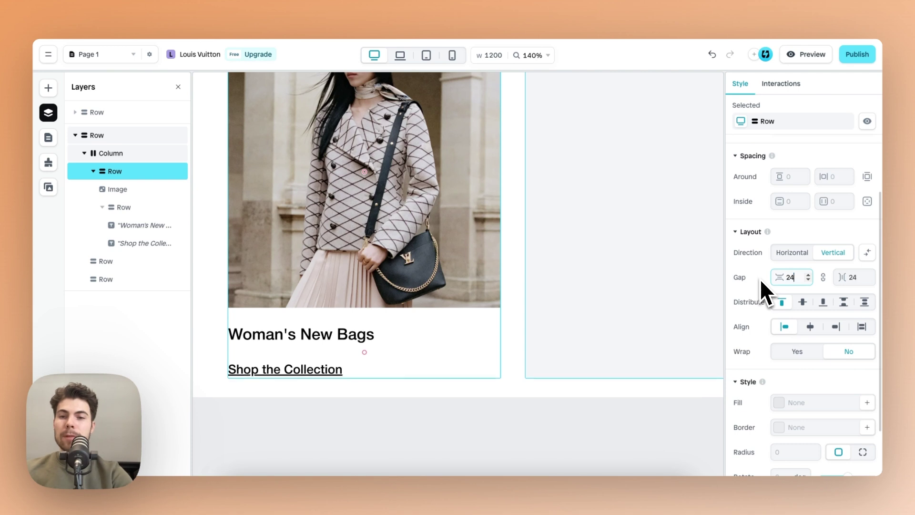
scroll(327, 293, "down", 5)
left_click(442, 377)
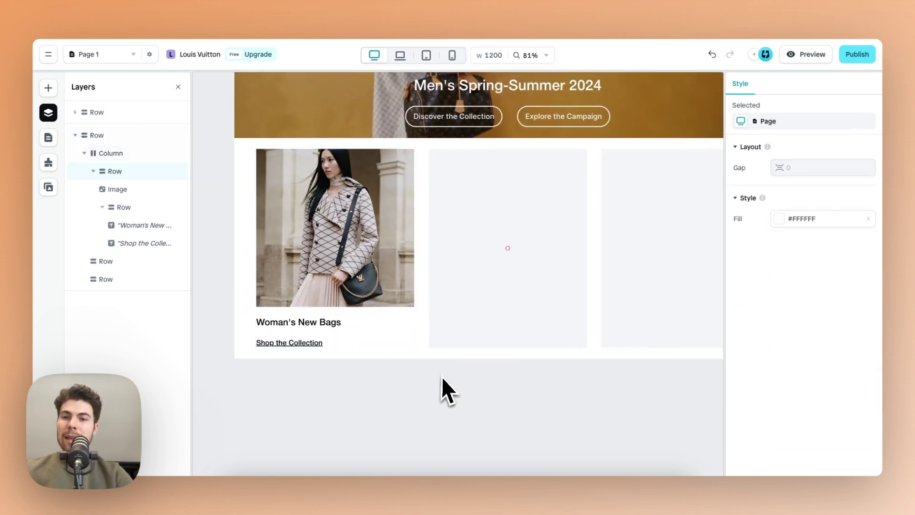
Duplicate the first column's row with its image and texts twice.
scroll(430, 368, "right", 2)
left_click(336, 281)
left_click(350, 281)
left_click(335, 281)
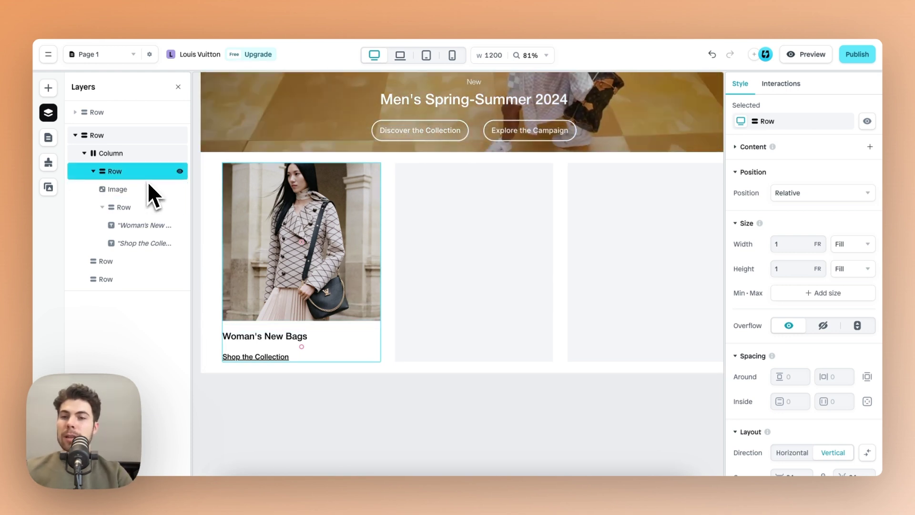
key("ctrl+d")
key("ctrl+d")
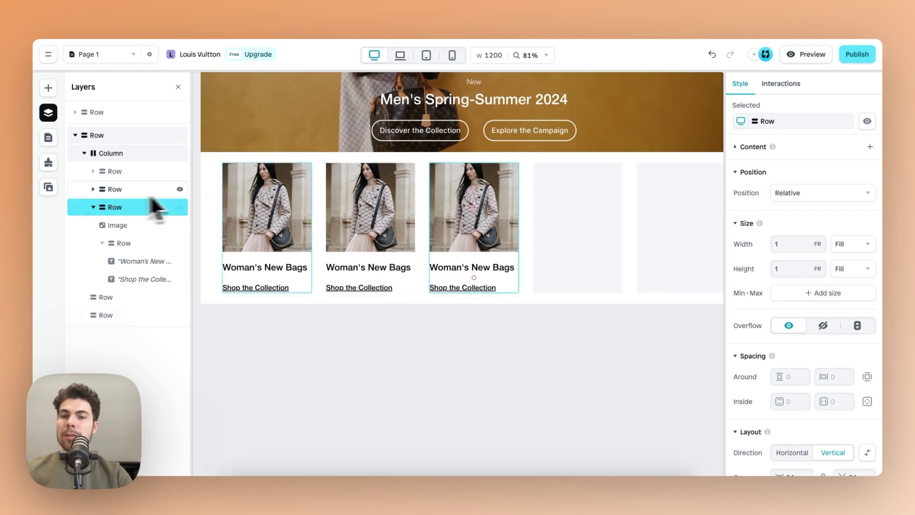
Delete the two empty placeholder rows beside the three image cards.
left_click(553, 231)
key("Delete")
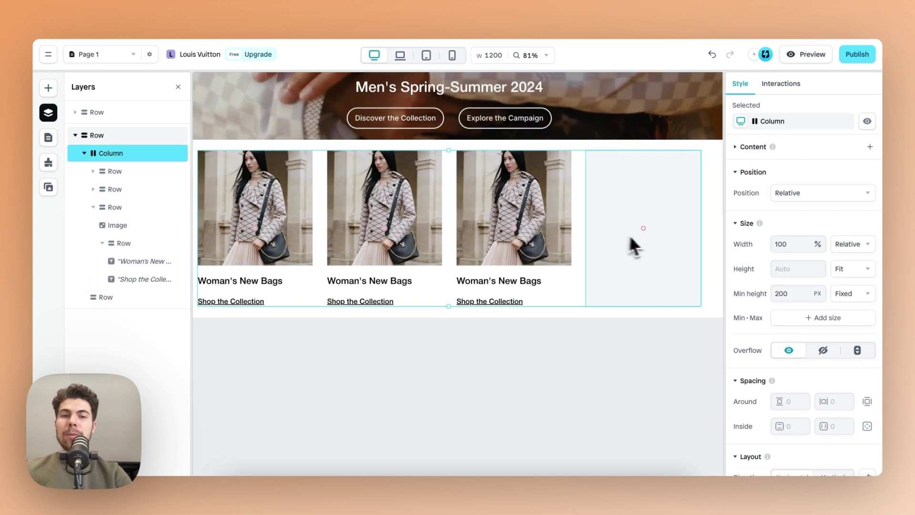
left_click(646, 238)
key("Delete")
Replace the middle card's image with the screenshot of the seated woman wearing silver shoes.
left_click(482, 231)
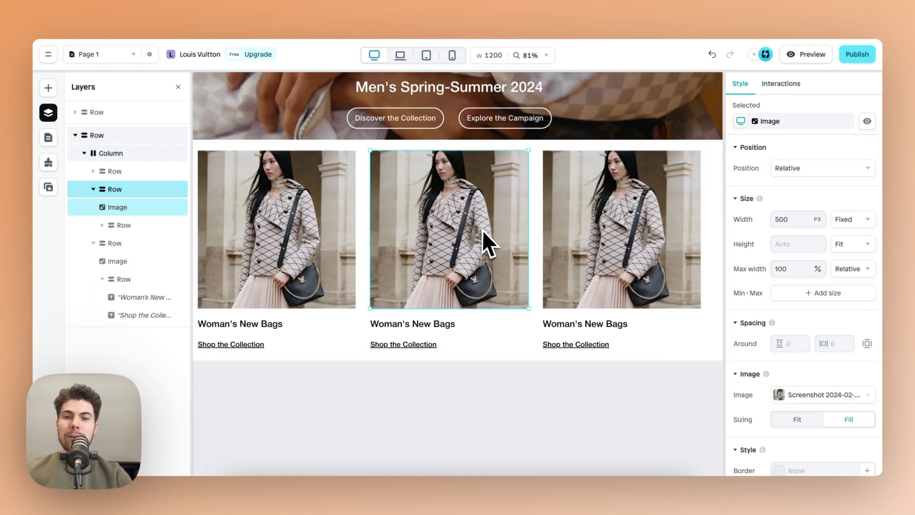
scroll(806, 310, "down", 3)
left_click(801, 281)
left_click(662, 263)
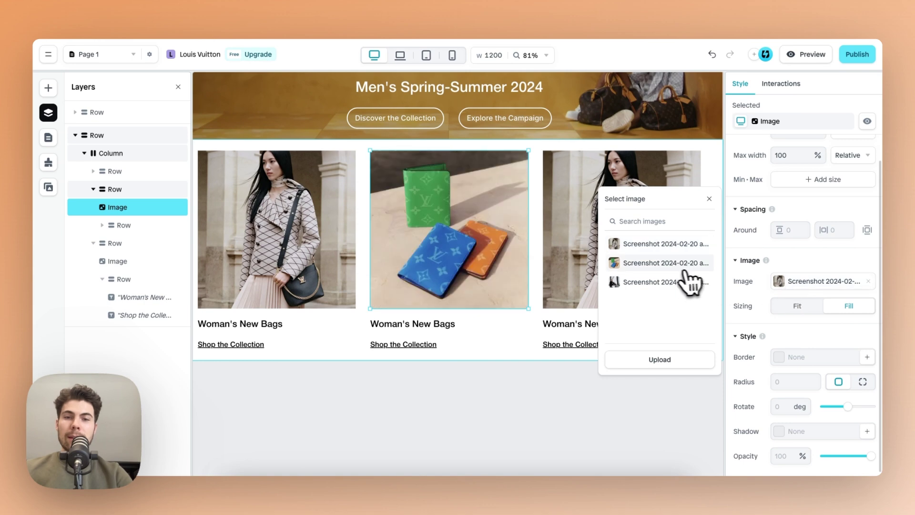
left_click(677, 284)
Replace the third card's image with the screenshot of the green, blue and orange leather wallets.
left_click(653, 237)
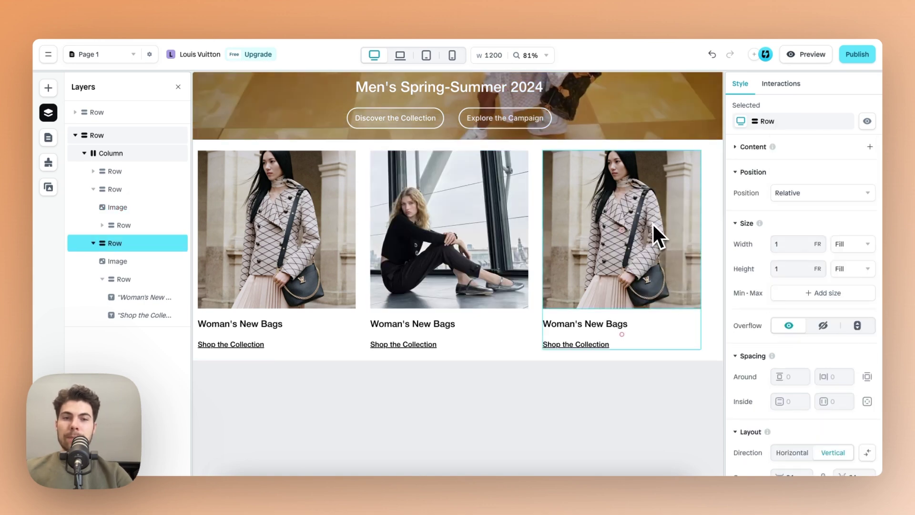
left_click(656, 238)
left_click(810, 276)
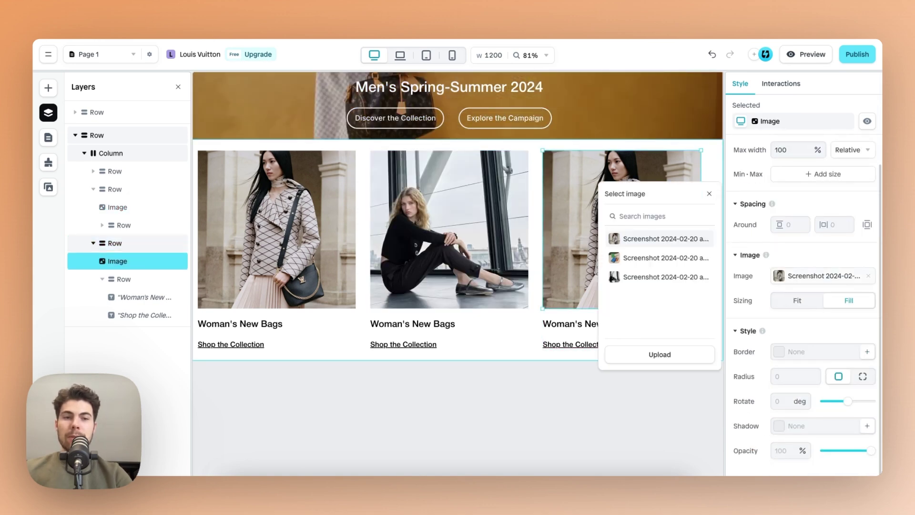
left_click(674, 265)
Change the middle card's title to "Woman's New Shoes: LV Romy".
left_click(425, 302)
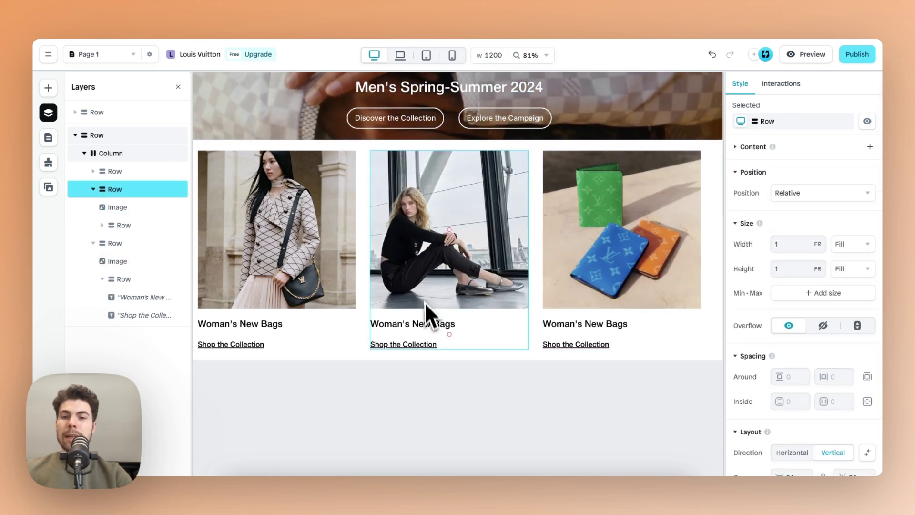
left_click(426, 326)
scroll(425, 328, "up", 5)
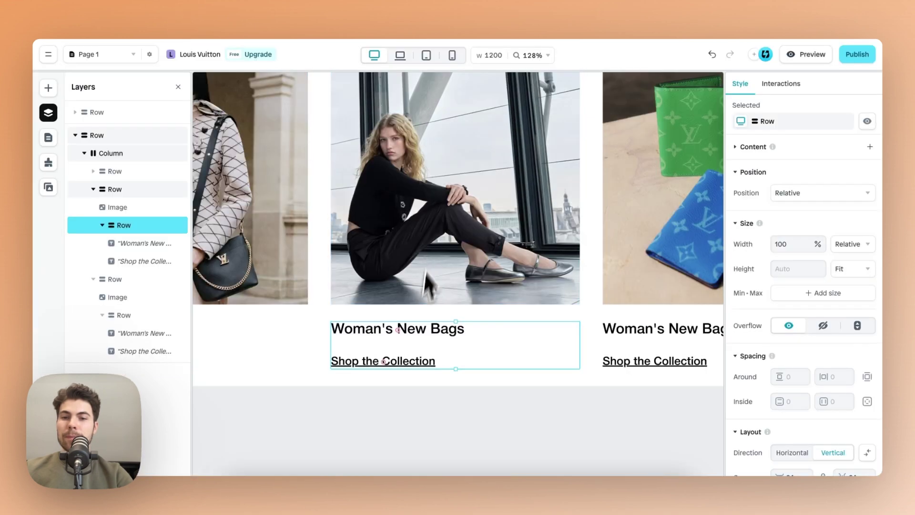
left_click(425, 333)
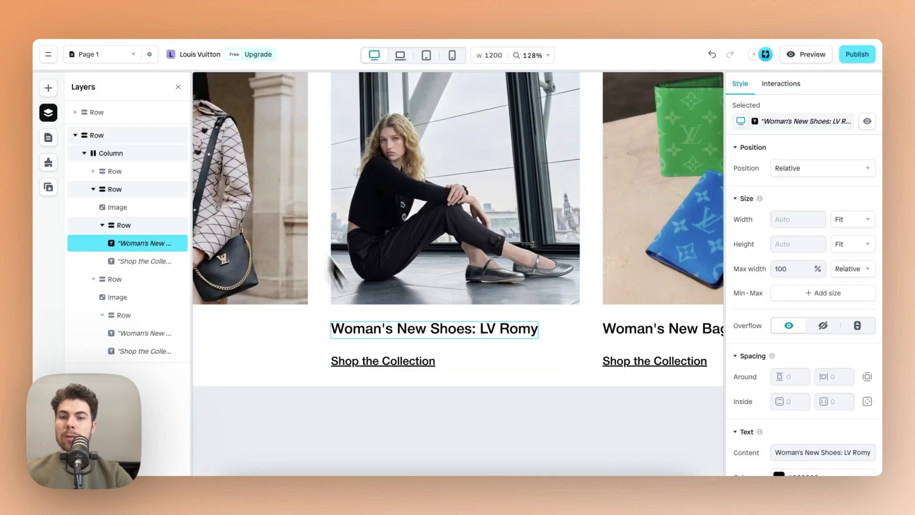
Change the middle card's underlined link text to "Pre-Order Now".
left_click(370, 361)
double_click(371, 361)
type("PRe-")
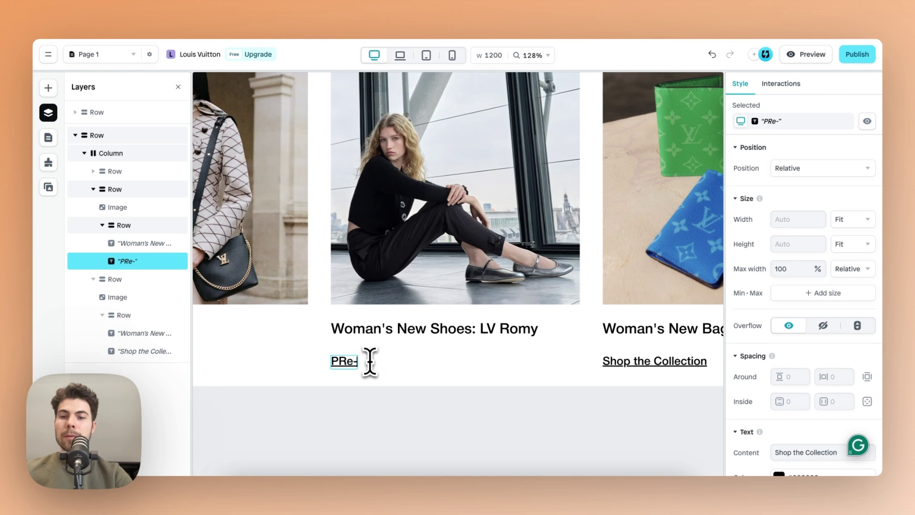
key("BackSpace")
key("BackSpace")
type("re-Order Now")
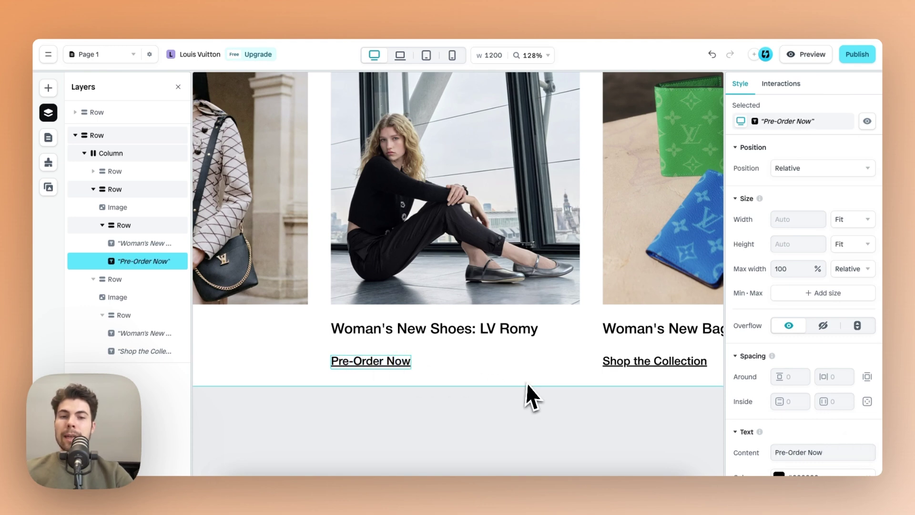
Change the third card's title to "Men's Small Leather Goods" and its link text to "Explore the Selection".
scroll(524, 382, "right", 5)
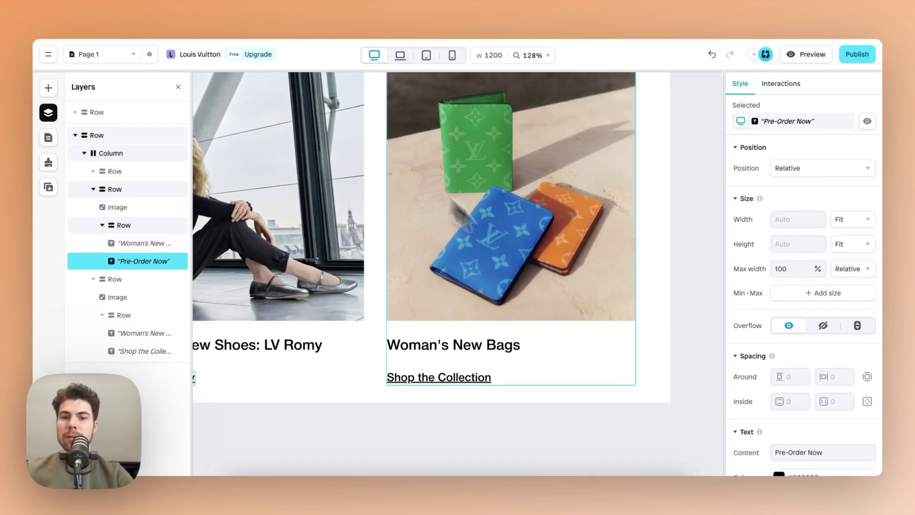
left_click(451, 354)
left_click(450, 351)
double_click(471, 344)
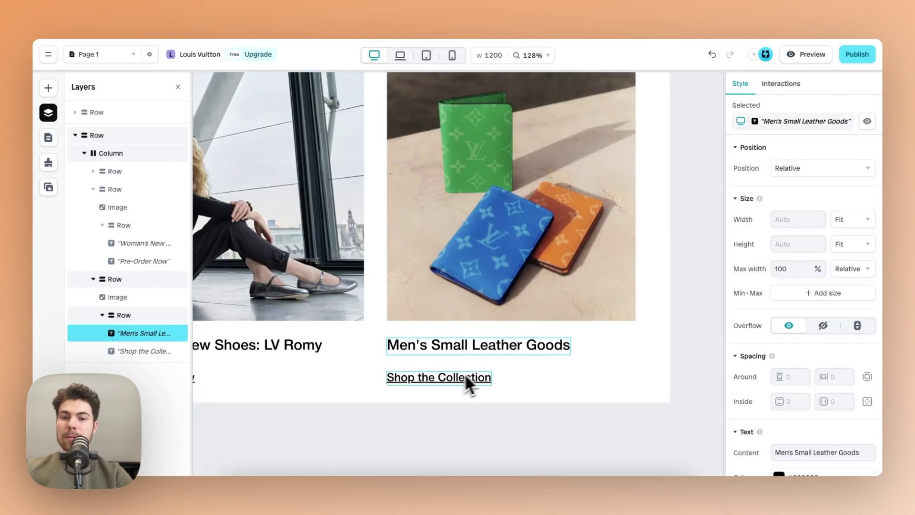
left_click(437, 378)
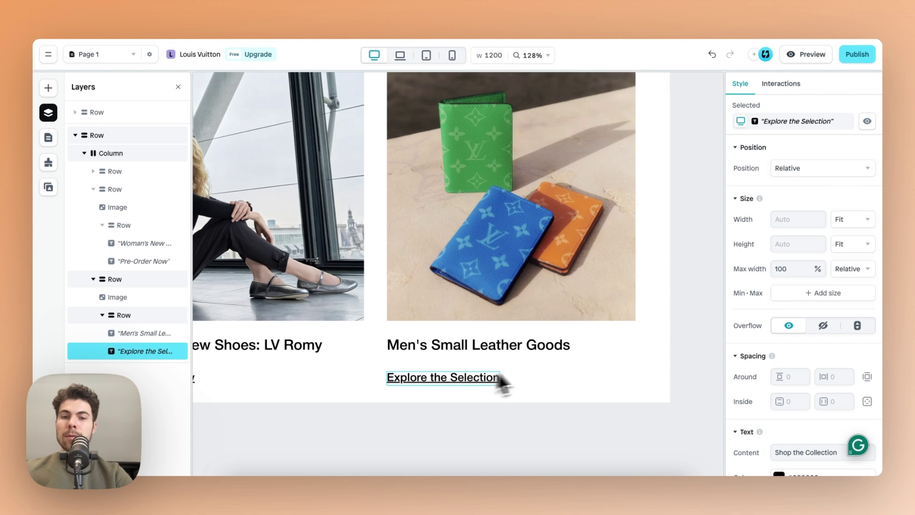
key("Escape")
scroll(500, 382, "down", 5)
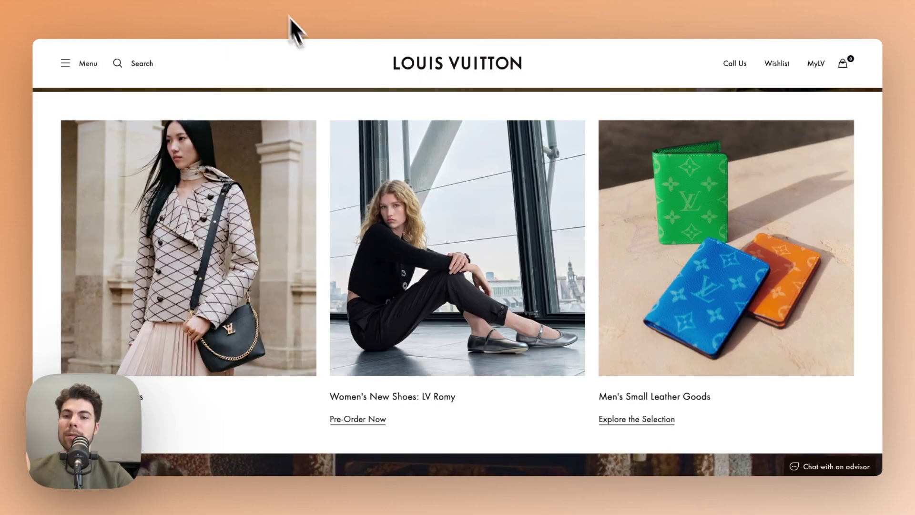
Examine the original Louis Vuitton homepage's three-column section and the full-width section below it.
scroll(462, 274, "up", 3)
scroll(465, 276, "down", 5)
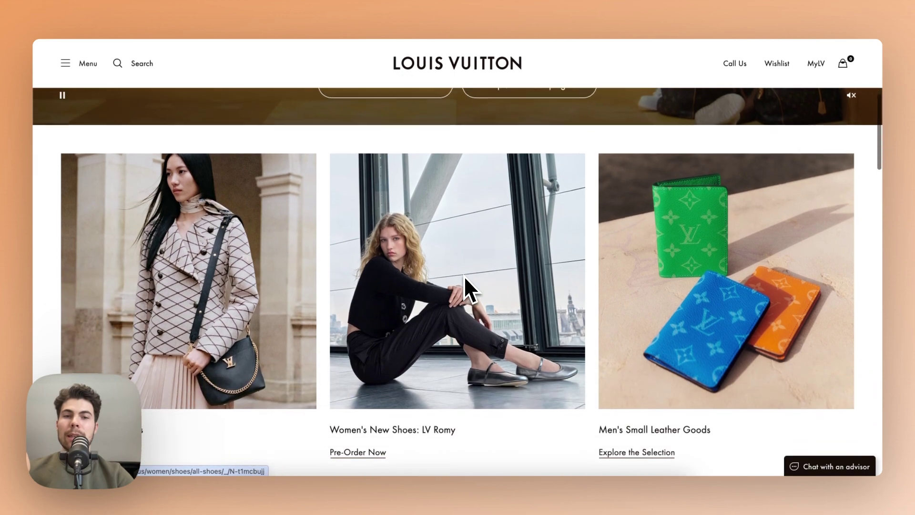
scroll(479, 315, "down", 5)
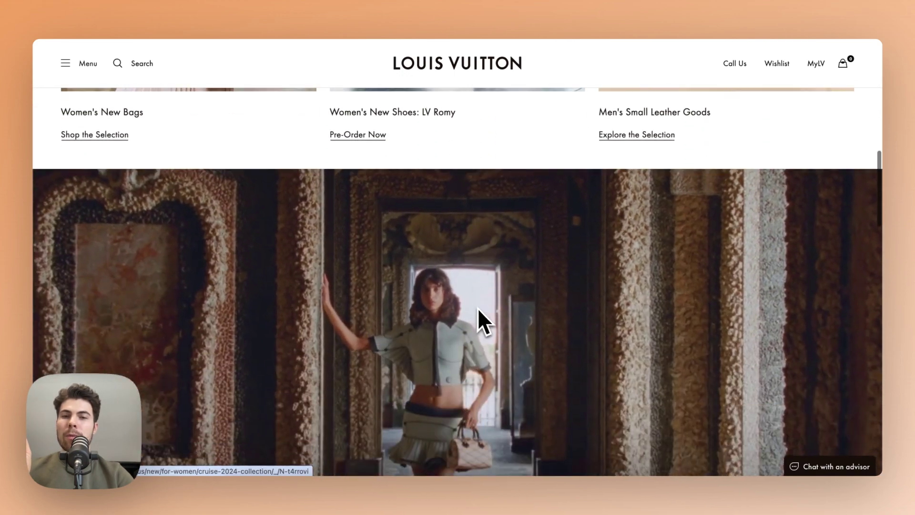
scroll(501, 244, "up", 3)
scroll(508, 221, "up", 6)
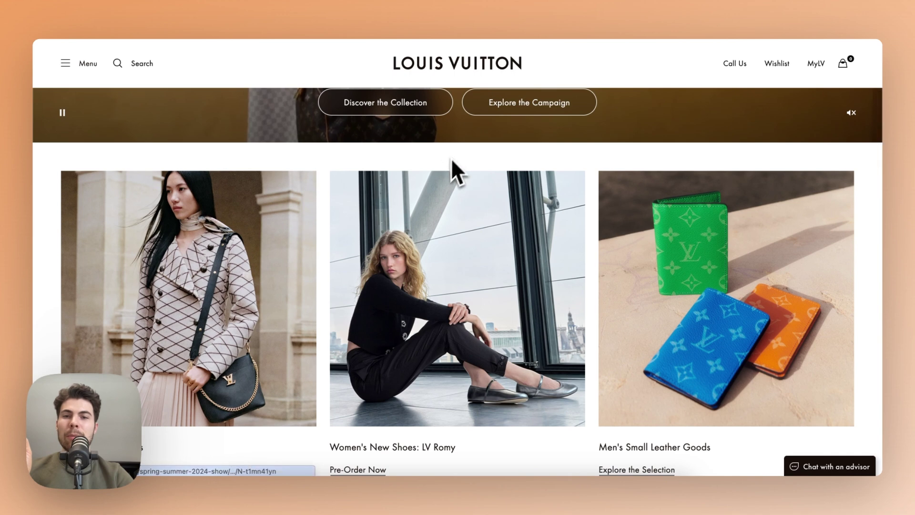
Set the three-column row's vertical inside spacing to 48.
scroll(467, 143, "up", 1)
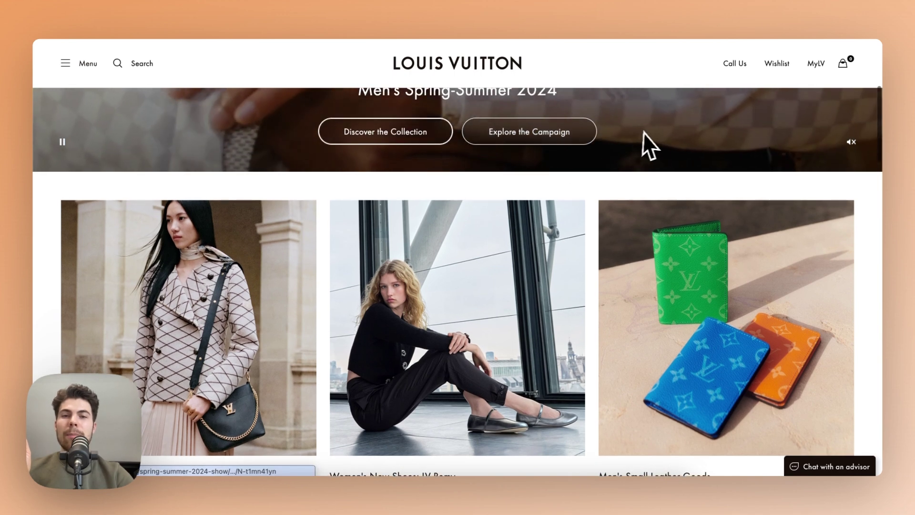
scroll(660, 135, "up", 4)
scroll(656, 147, "down", 5)
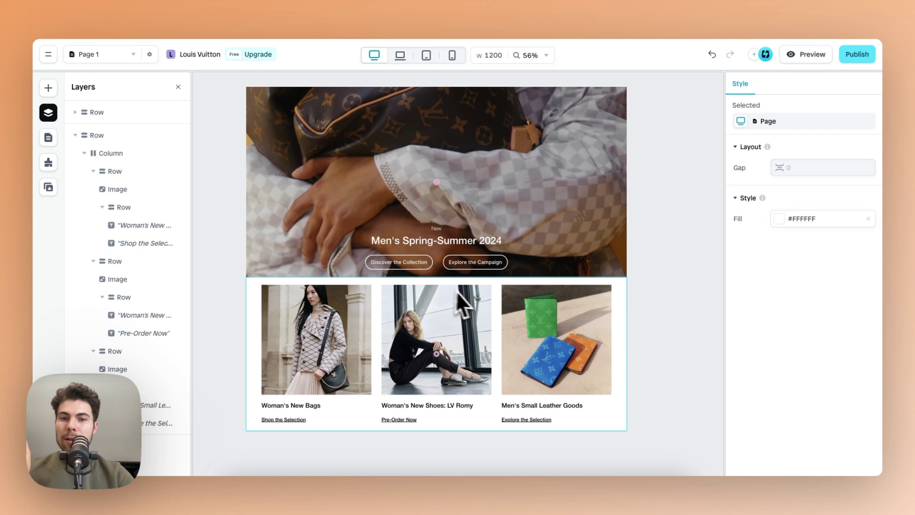
left_click(459, 295)
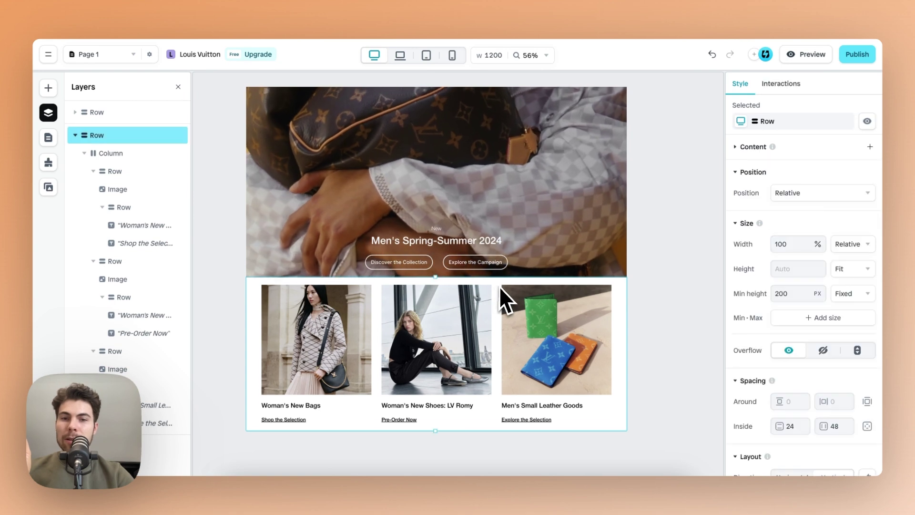
scroll(782, 353, "down", 2)
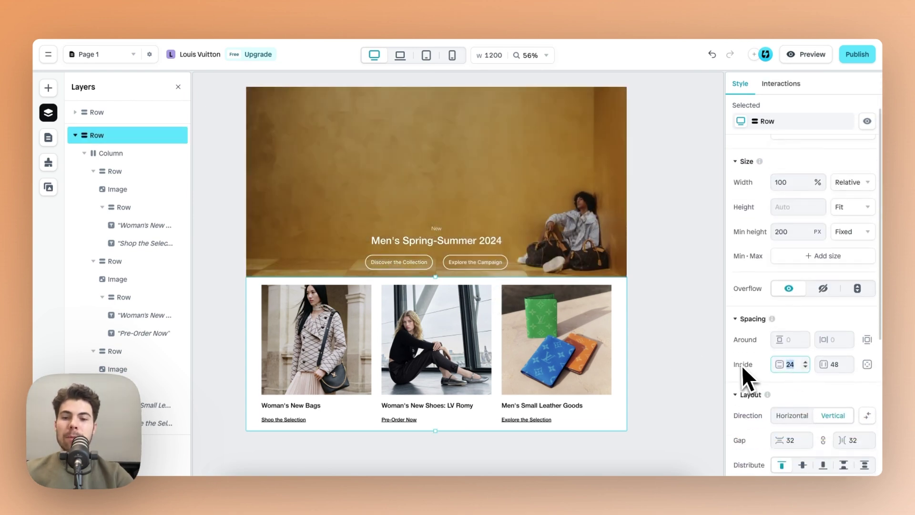
type("48")
scroll(626, 319, "down", 2)
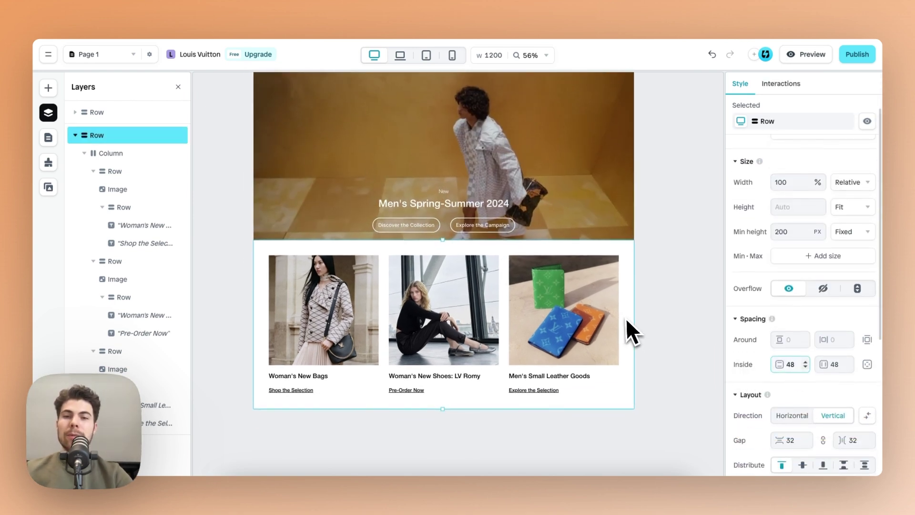
Duplicate the video hero row and move the copy below the three-column row.
left_click(579, 162)
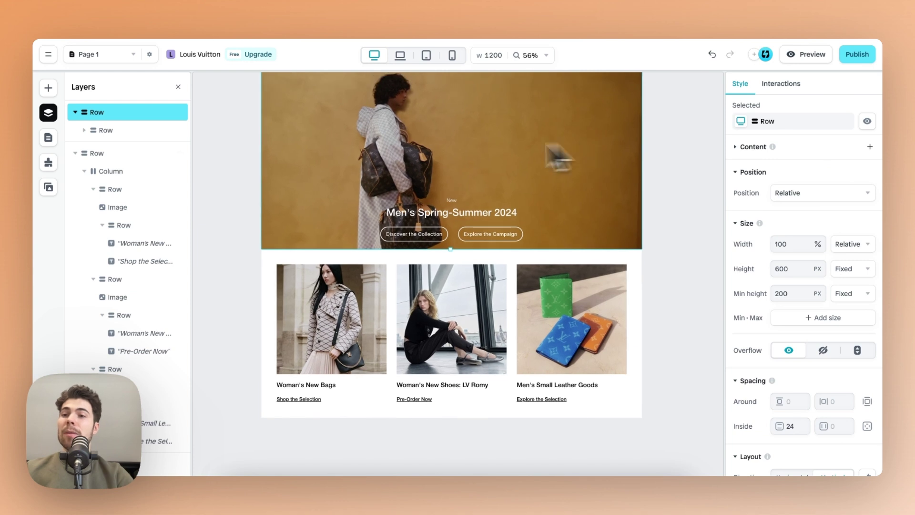
left_click(76, 156)
left_click(75, 153)
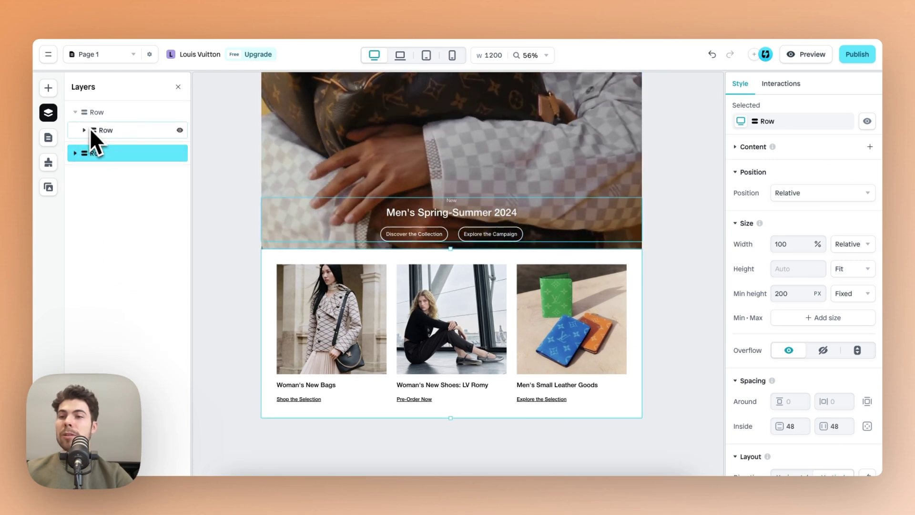
left_click(79, 117)
left_click(75, 114)
right_click(106, 116)
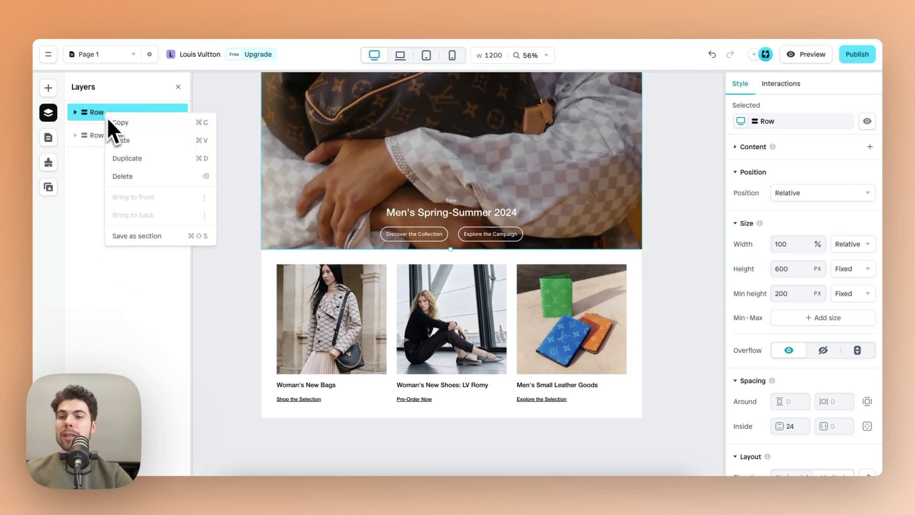
key("Escape")
key("ctrl+d")
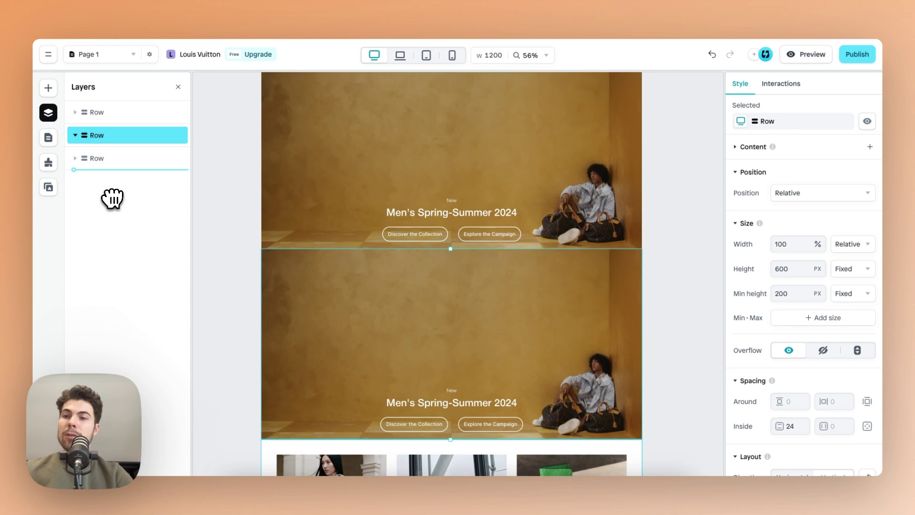
left_click_drag(112, 198, 114, 199)
scroll(450, 215, "down", 5)
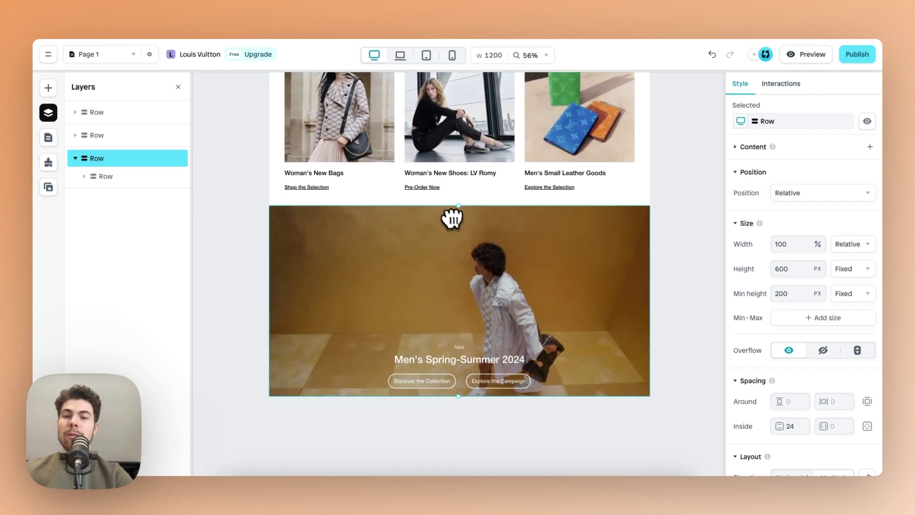
Replace the lower hero's video fill link with the copied link to the women's campaign video.
scroll(486, 288, "up", 3)
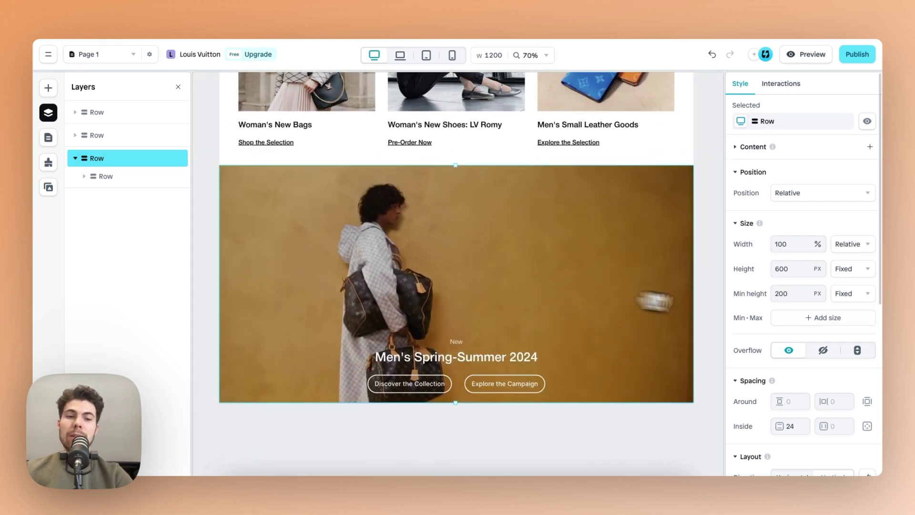
scroll(822, 324, "down", 6)
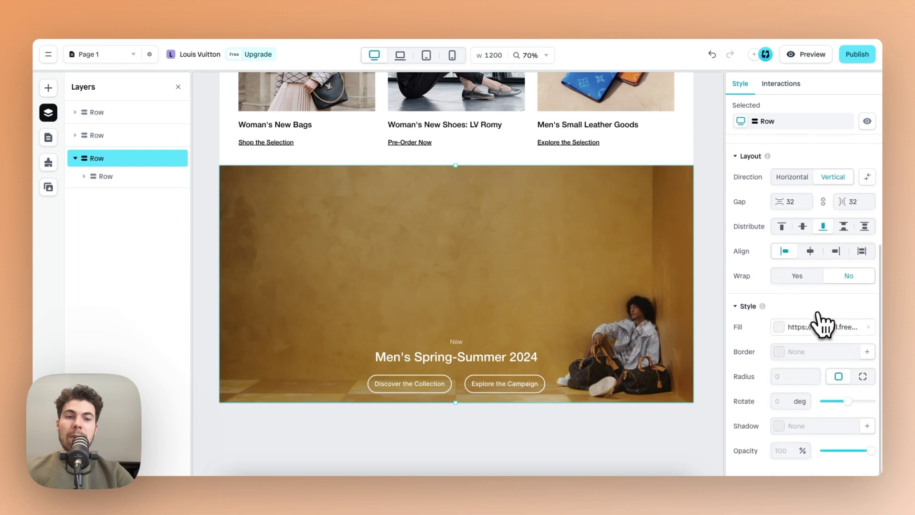
left_click(805, 335)
key("ctrl+a")
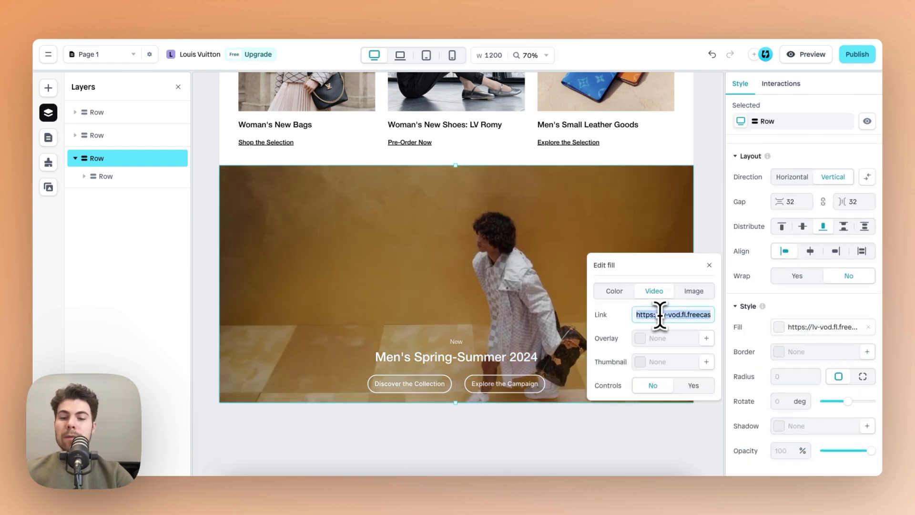
key("ctrl+v")
left_click(710, 265)
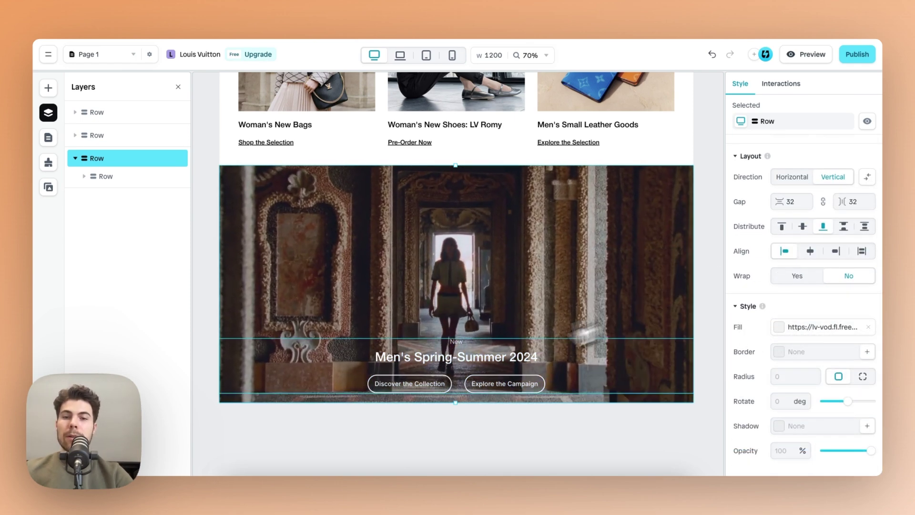
Check the original site's women's campaign section and change the lower hero's small label to "Woman".
scroll(468, 374, "up", 3)
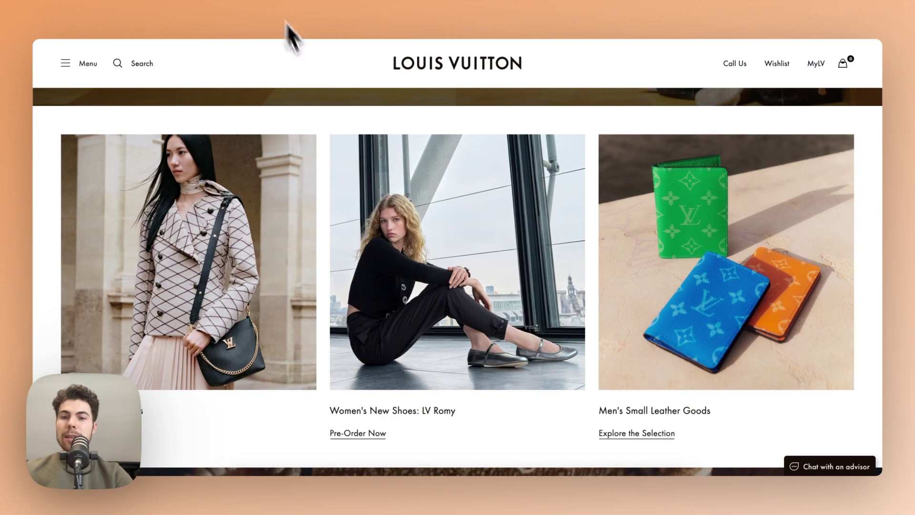
scroll(393, 224, "down", 10)
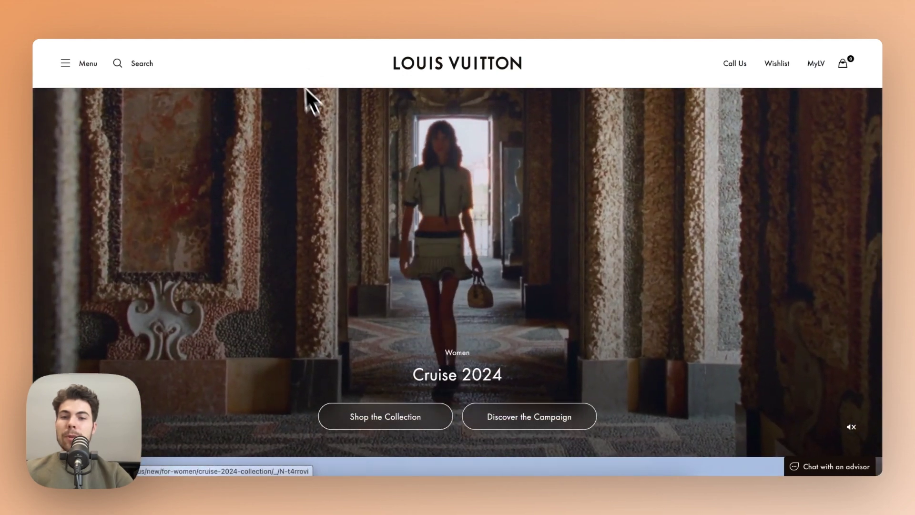
left_click(190, 20)
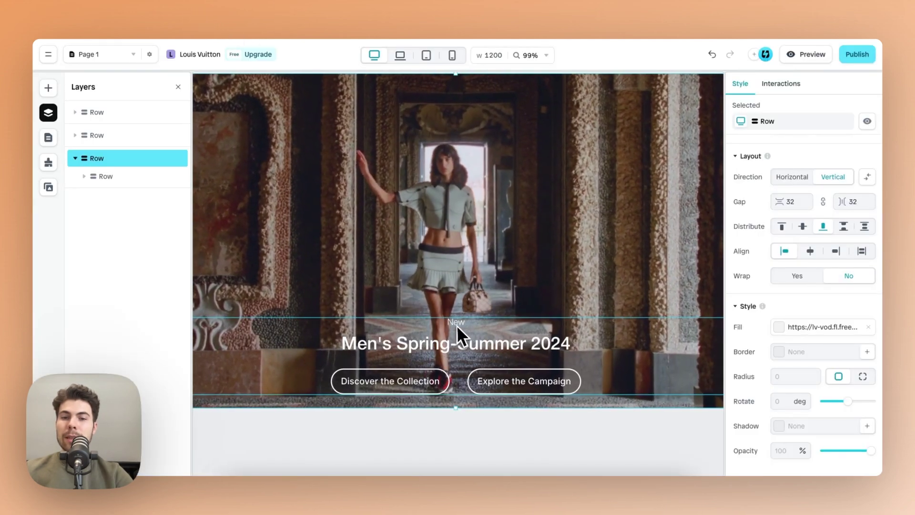
left_click(453, 323)
left_click(455, 322)
double_click(455, 323)
type("Wom")
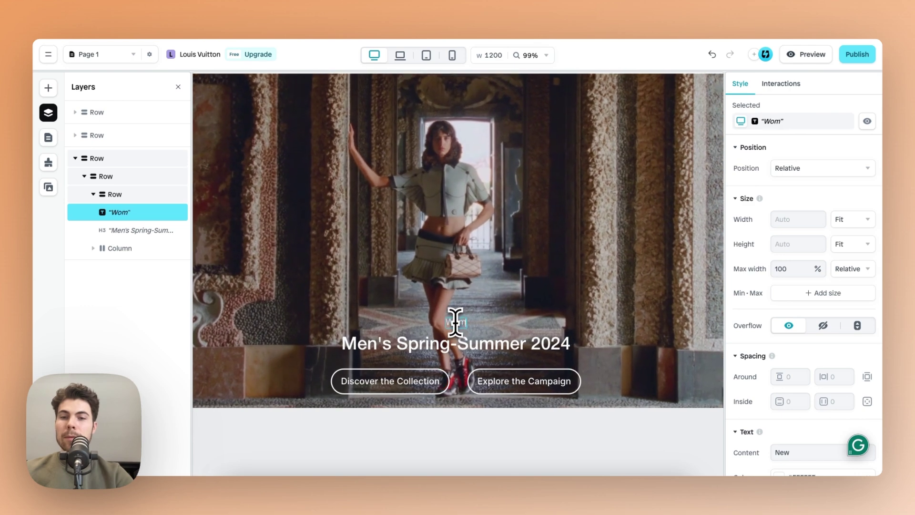
type("an")
Change the lower hero's heading to "Cruise 2024".
left_click(522, 345)
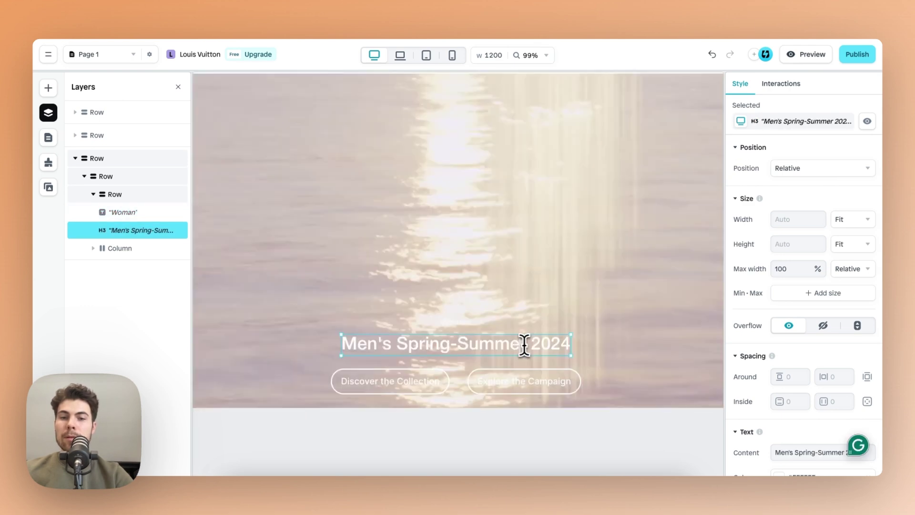
double_click(524, 345)
left_click_drag(524, 345, 342, 348)
type("Crui")
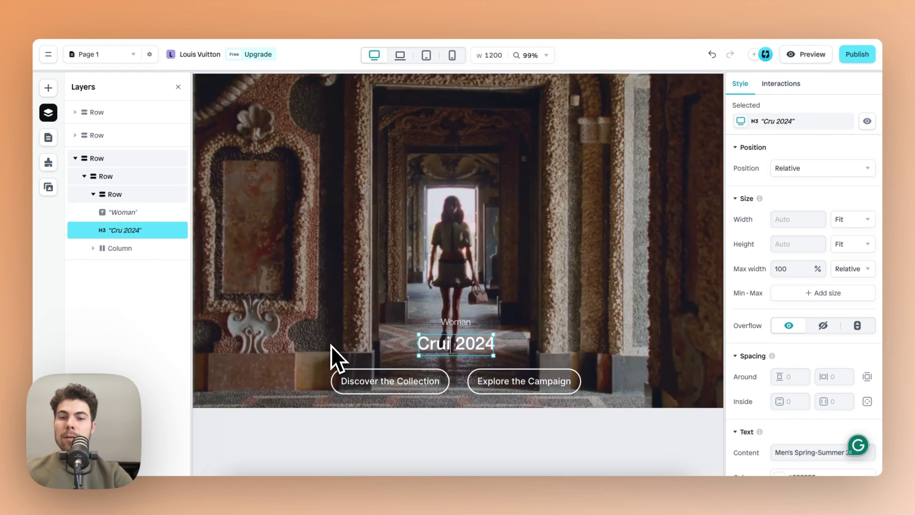
type("se")
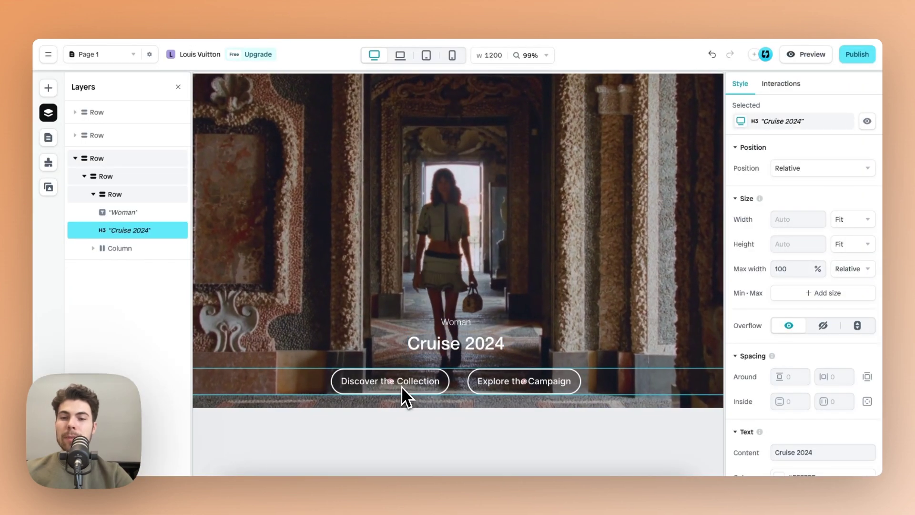
Change the lower hero's first button text to "Shop the Collection".
left_click(402, 386)
double_click(359, 382)
double_click(359, 384)
type("Sh")
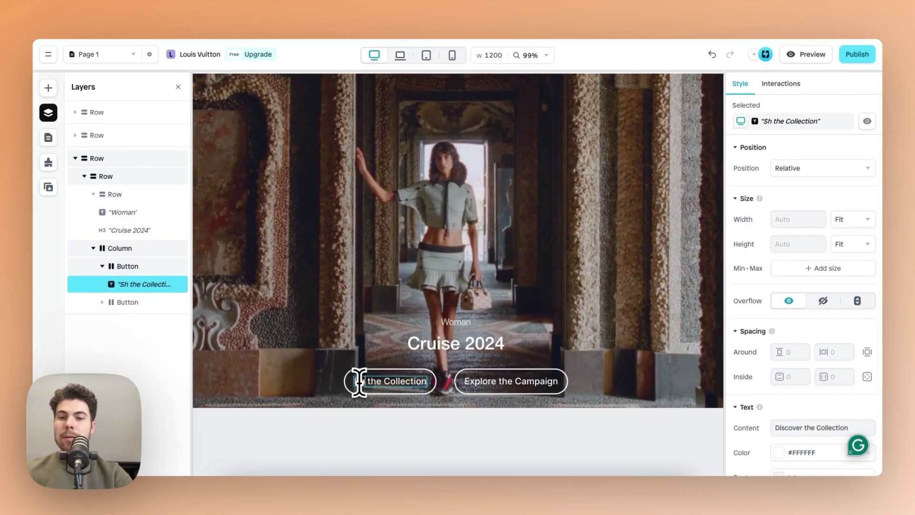
type("op")
Change the lower hero's second button text to "Discover the Campaign".
left_click(487, 383)
double_click(488, 383)
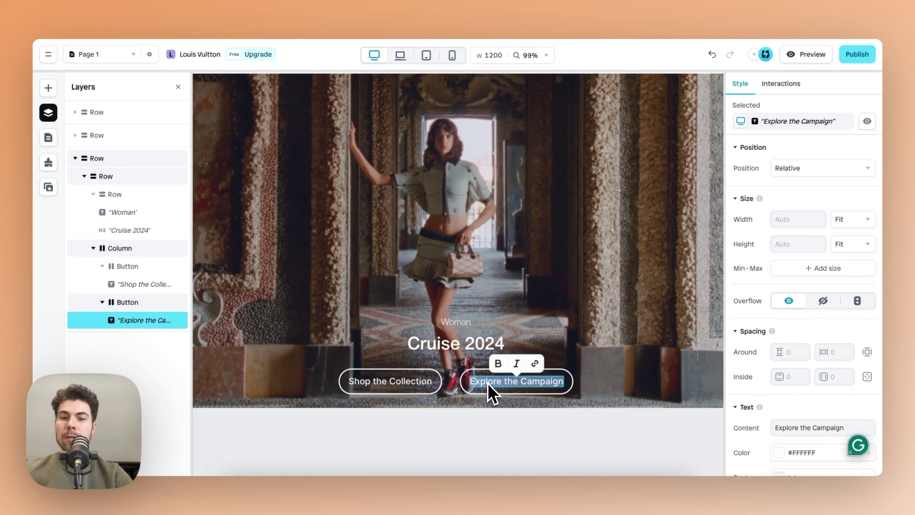
double_click(486, 382)
type("Discov")
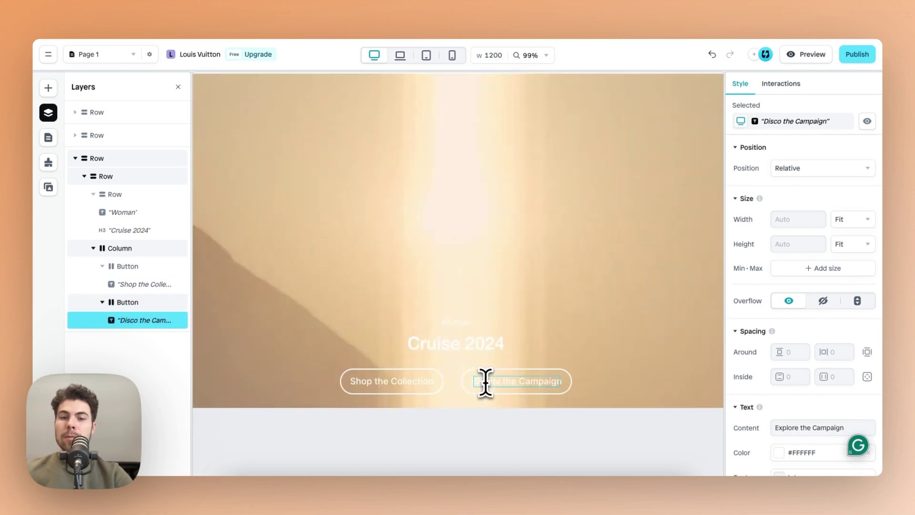
type("er")
left_click(513, 415)
Review the finished sections on the canvas and in the full-page preview, then return to the editor.
scroll(537, 235, "down", 3)
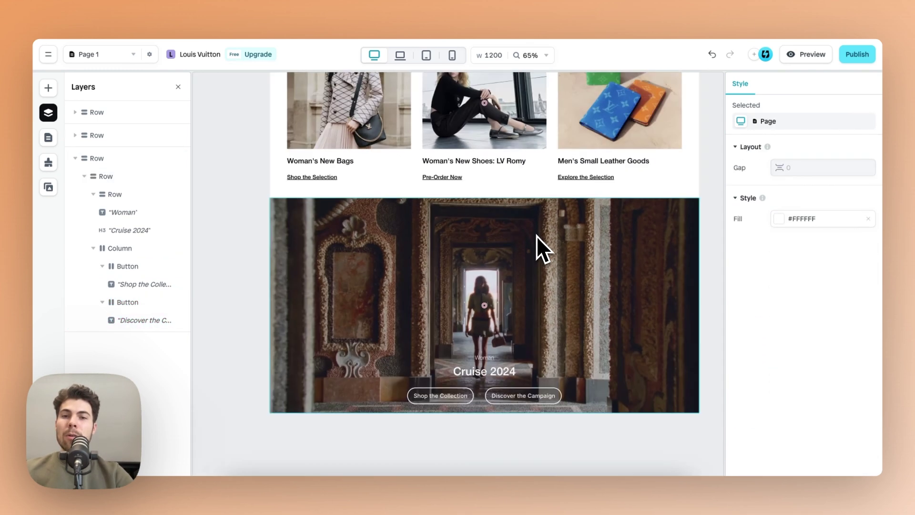
scroll(536, 235, "up", 5)
scroll(475, 125, "up", 1)
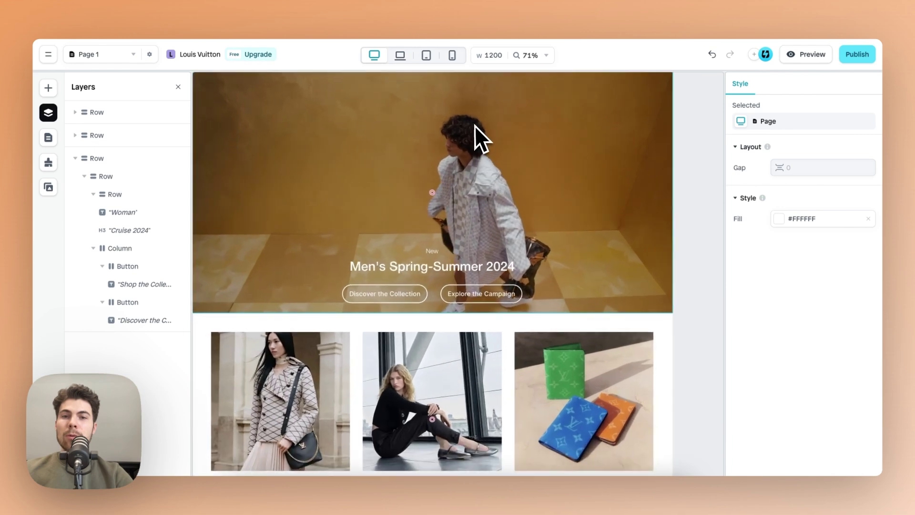
scroll(475, 125, "up", 1)
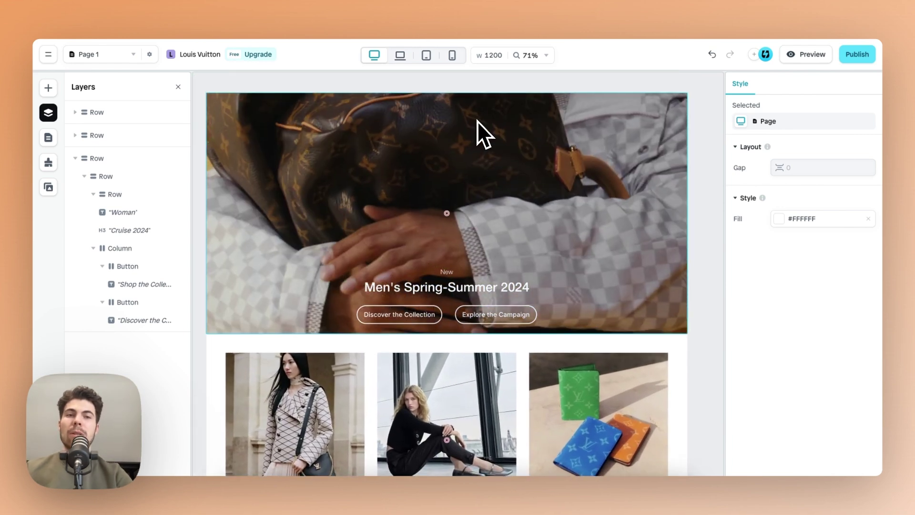
left_click(804, 54)
scroll(558, 321, "down", 12)
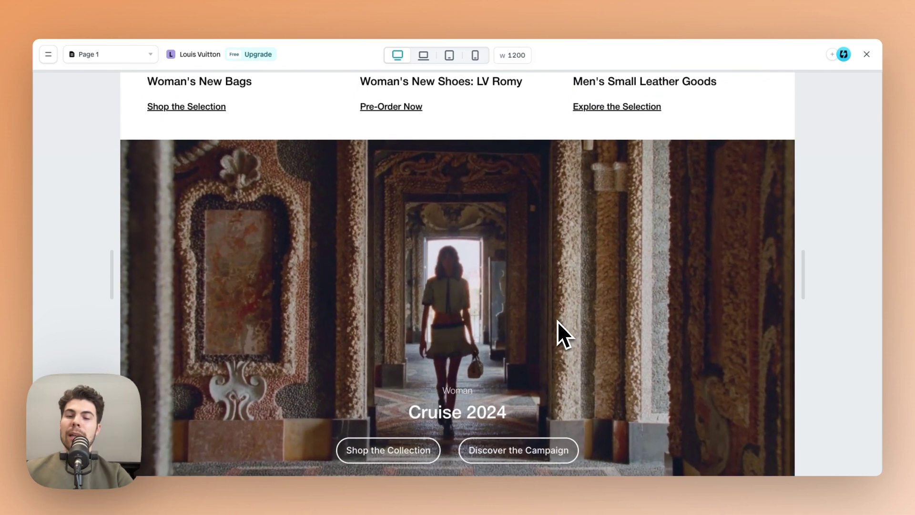
scroll(557, 322, "up", 10)
left_click(867, 54)
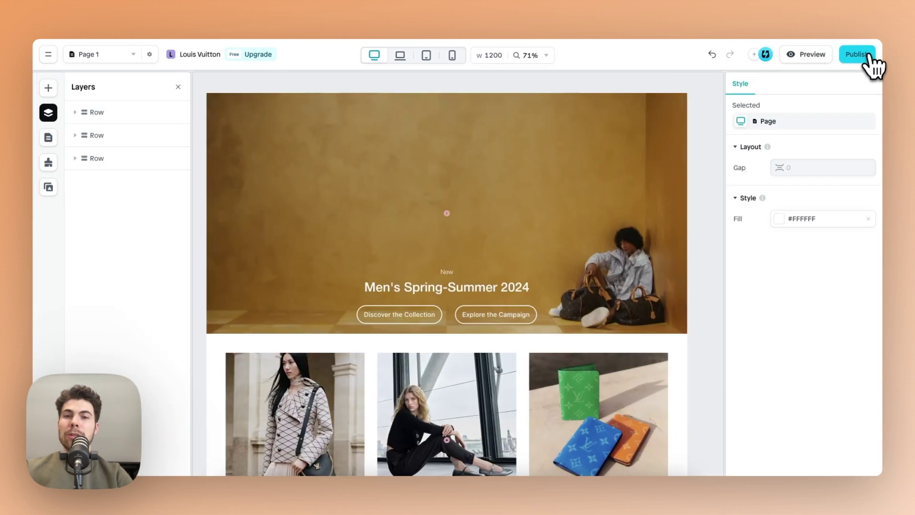
Switch the canvas to the 1024-wide laptop view and examine how all three sections adapt.
scroll(476, 215, "down", 1)
scroll(474, 217, "down", 3)
scroll(476, 238, "up", 3)
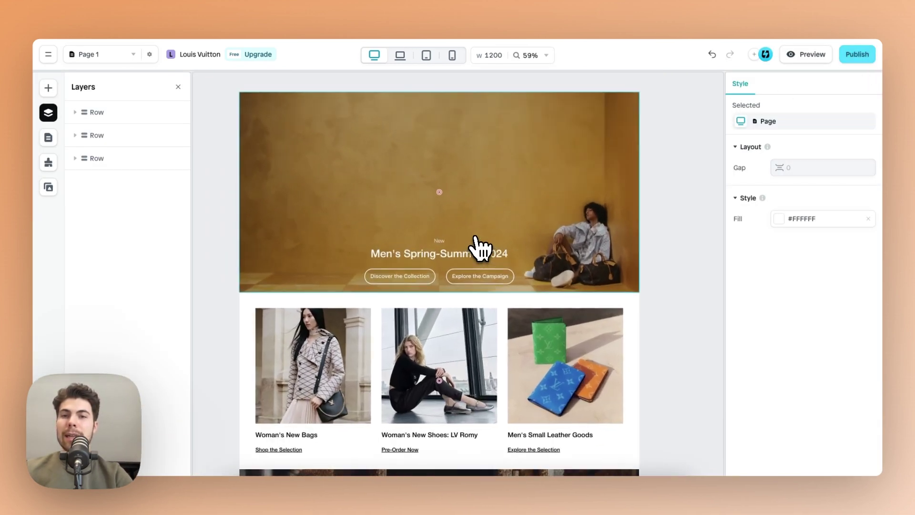
left_click(401, 62)
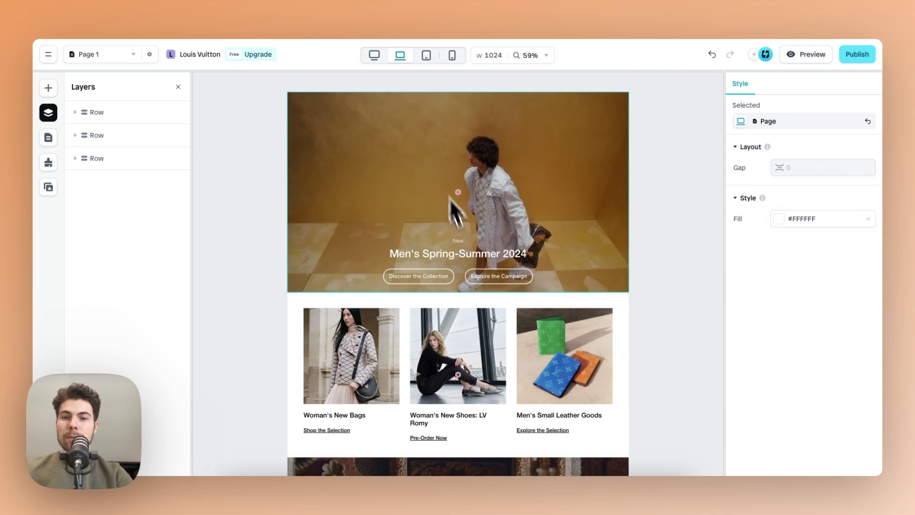
scroll(462, 234, "down", 5)
scroll(462, 234, "up", 8)
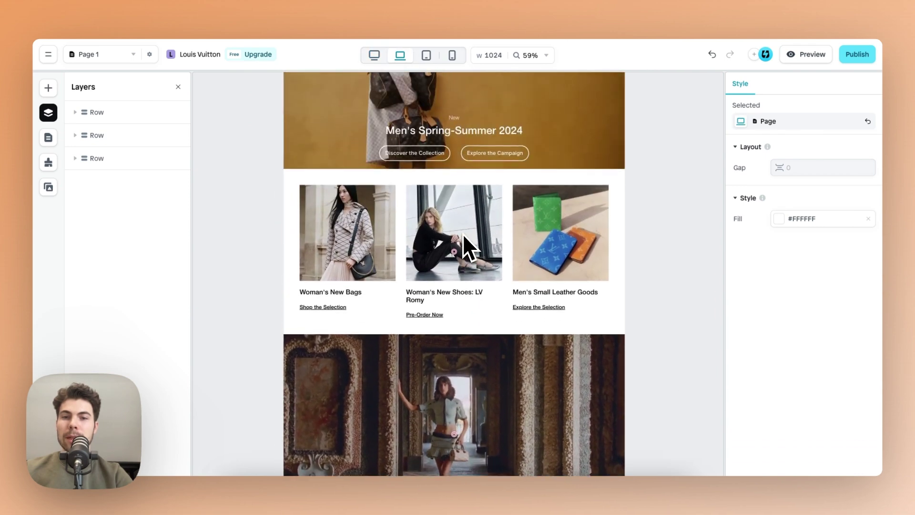
scroll(460, 214, "up", 3)
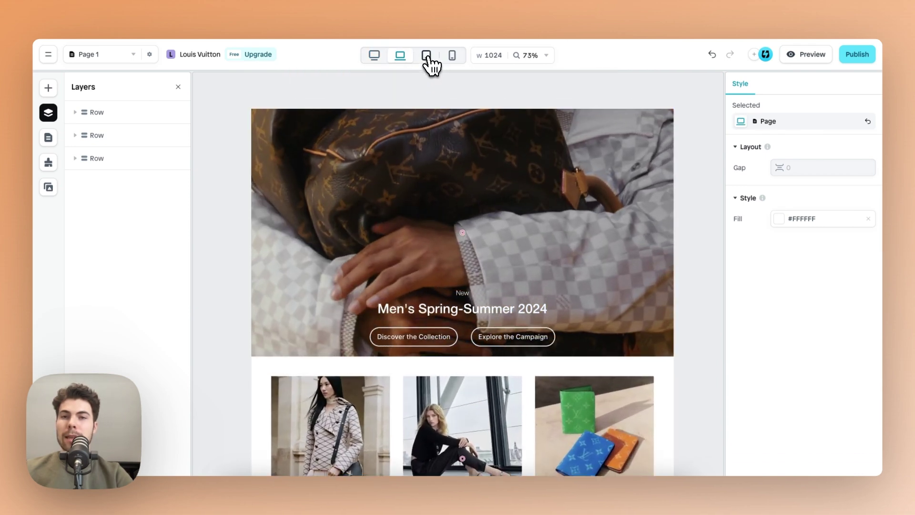
Switch the canvas to the 768-wide tablet view and examine the three-column row and the lower video hero.
left_click(427, 55)
scroll(477, 219, "down", 5)
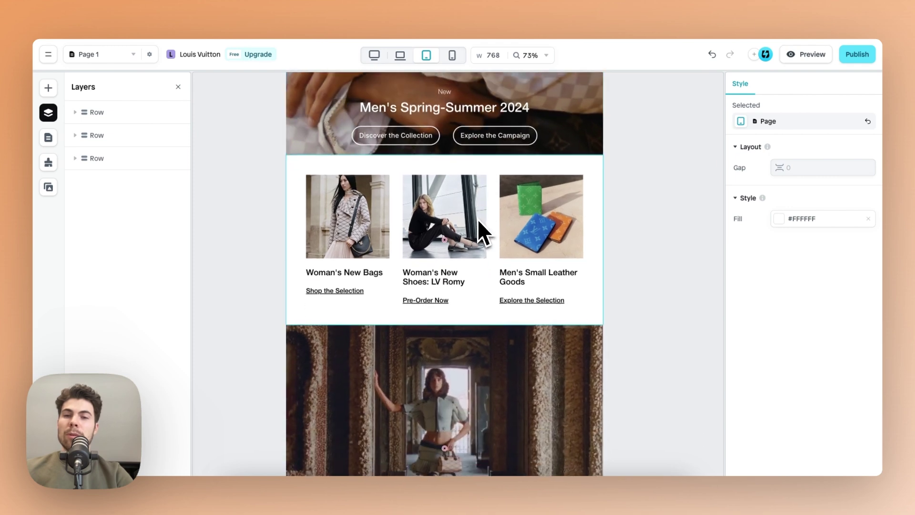
left_click(470, 253)
scroll(467, 260, "down", 4)
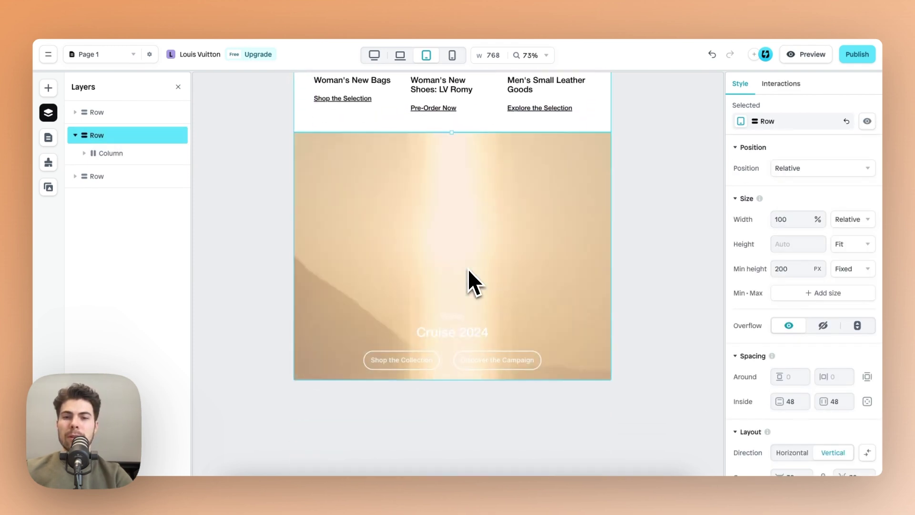
Set the layout direction of the three-item column between the heroes to Vertical for the 768-wide tablet view.
scroll(468, 268, "up", 4)
left_click(467, 257)
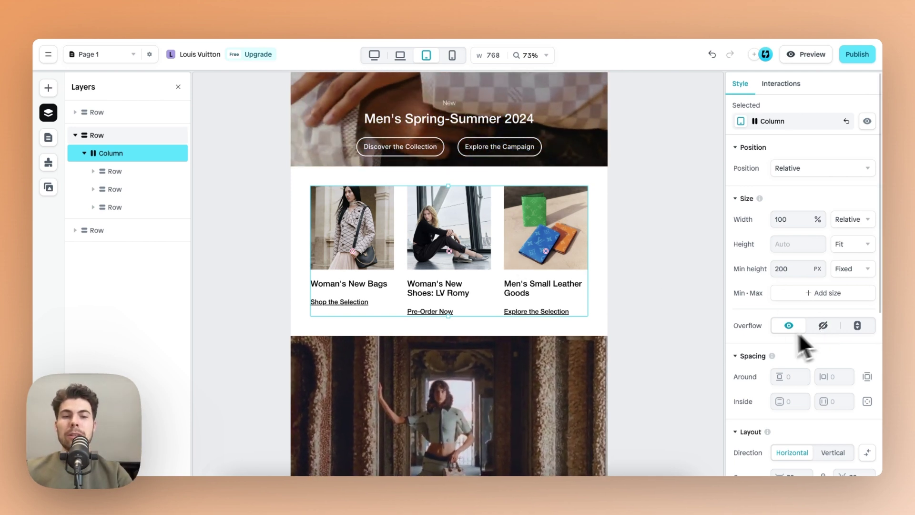
scroll(782, 334, "down", 3)
scroll(763, 336, "down", 1)
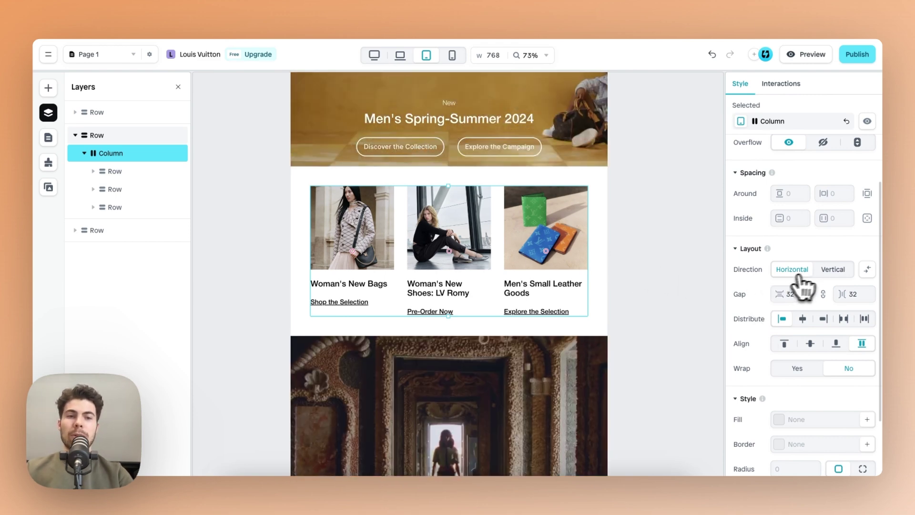
left_click(839, 272)
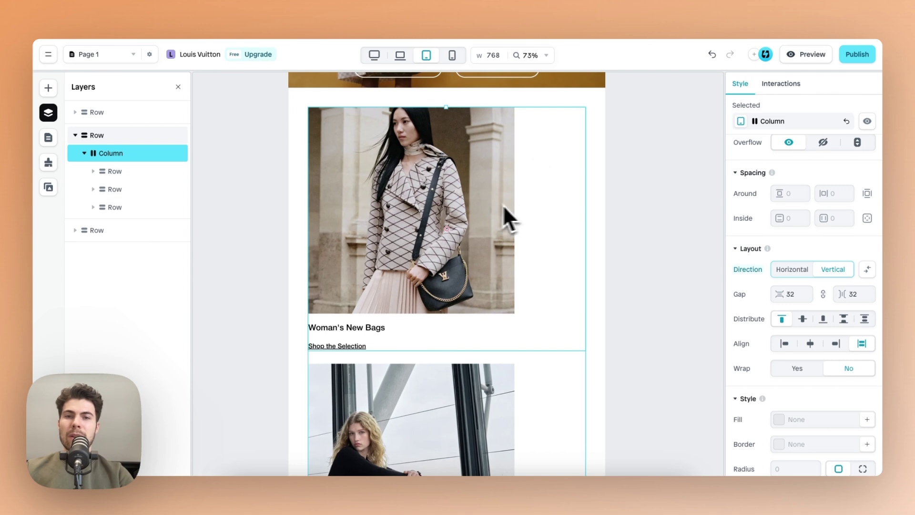
Change the width mode of the "Woman's New Bags" image from Fixed to Fill.
left_click(468, 208)
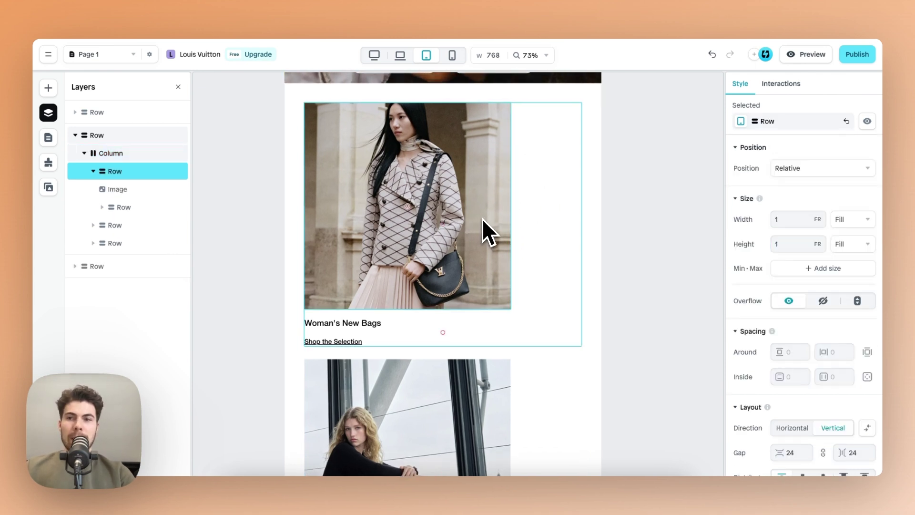
left_click(482, 219)
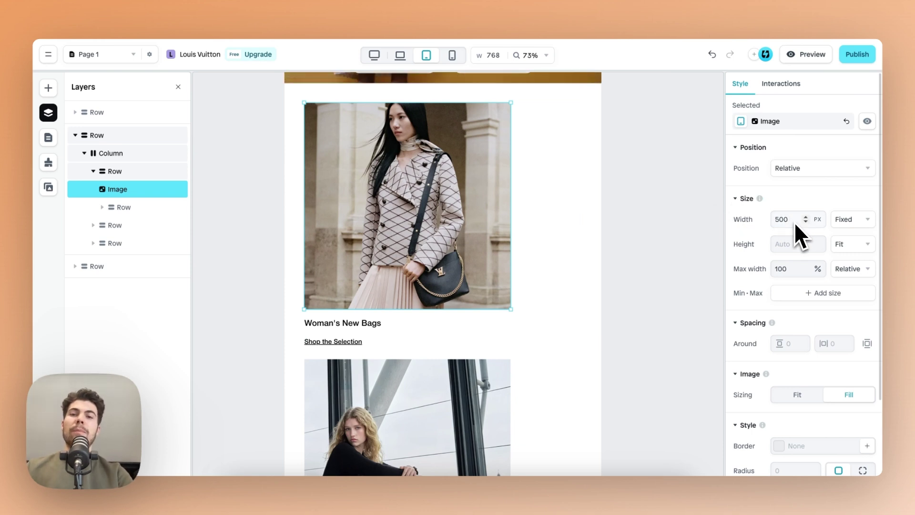
left_click(859, 219)
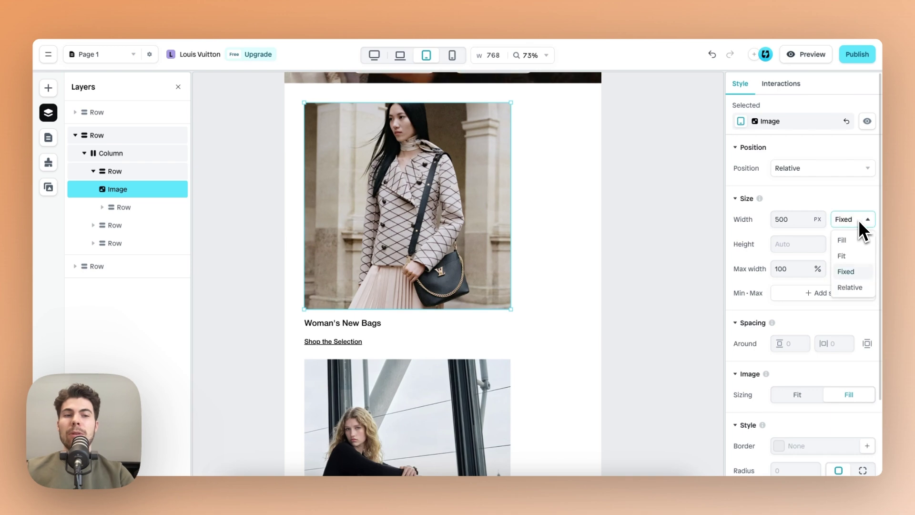
left_click(854, 242)
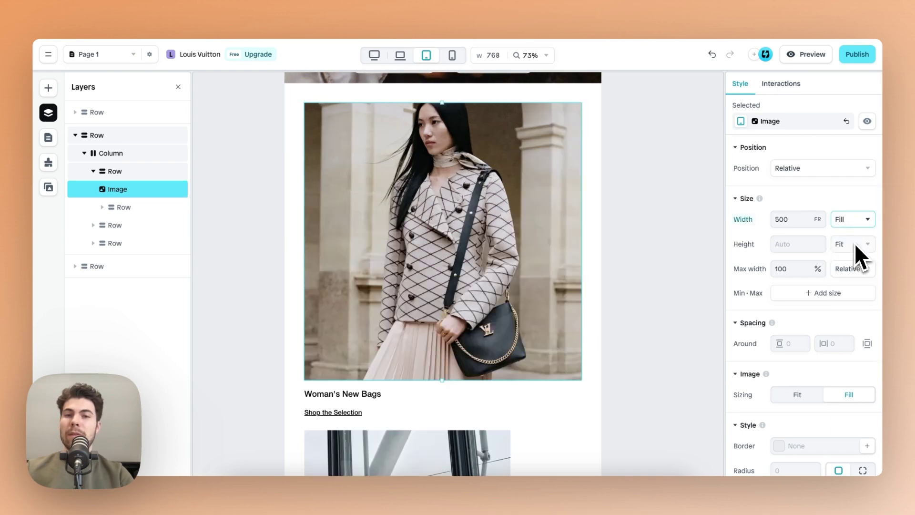
Set the "Woman's New Shoes: LV Romy" image's width mode to Fill.
scroll(619, 293, "down", 5)
left_click(467, 294)
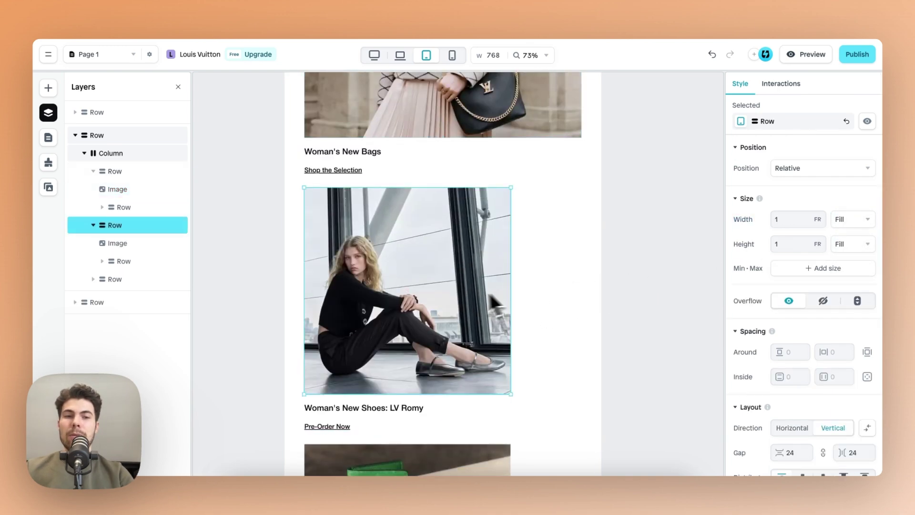
left_click(490, 295)
left_click(851, 241)
Set the "Men's Small Leather Goods" image's width mode to Fill.
scroll(549, 286, "down", 7)
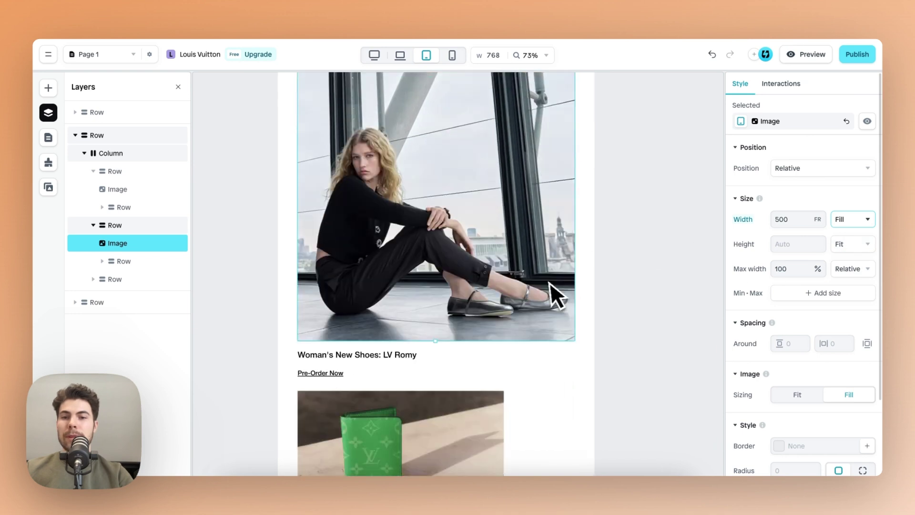
left_click(515, 281)
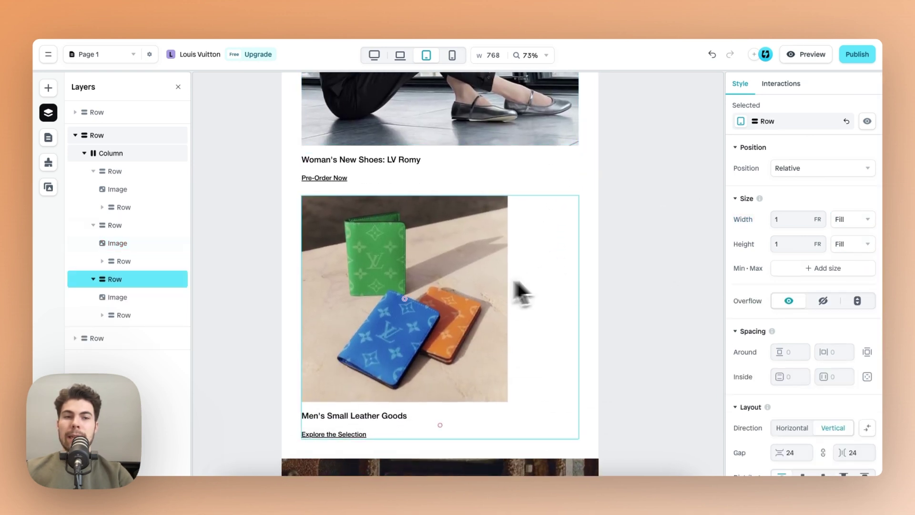
left_click(848, 239)
key("ctrl+z")
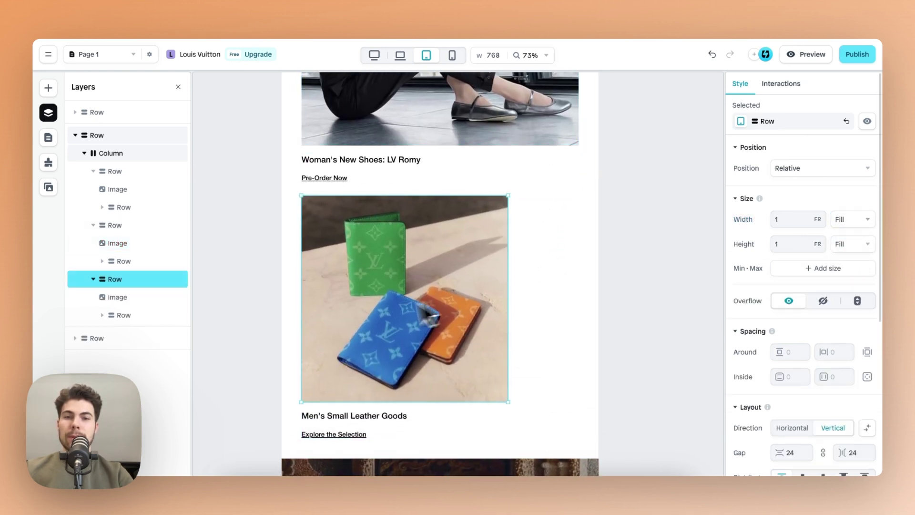
left_click(853, 240)
Review the stacked tablet layout, then switch the canvas to the 425-wide mobile view and examine all sections.
scroll(570, 301, "down", 5)
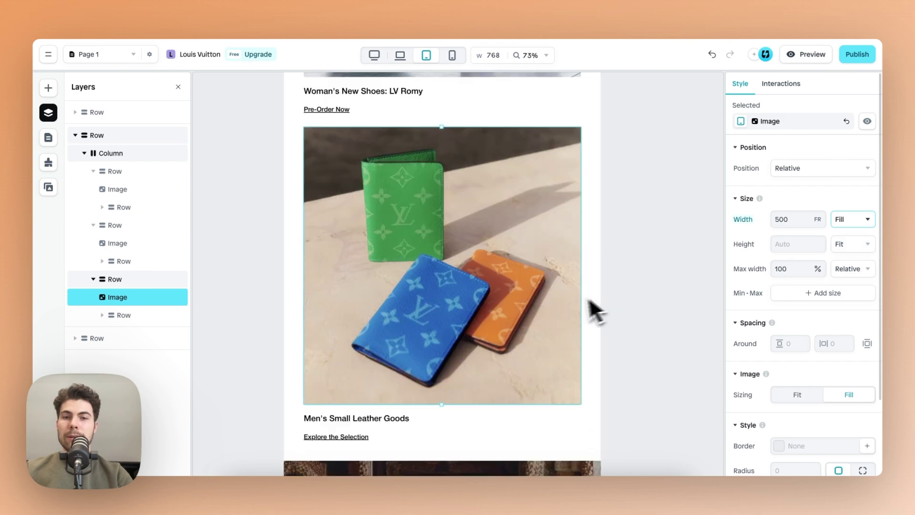
scroll(569, 300, "down", 2)
scroll(560, 309, "up", 15)
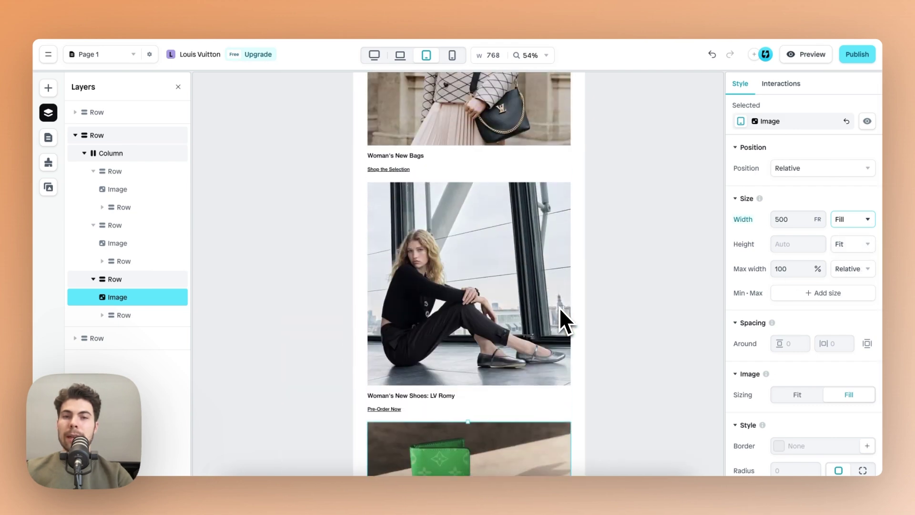
scroll(560, 307, "up", 3)
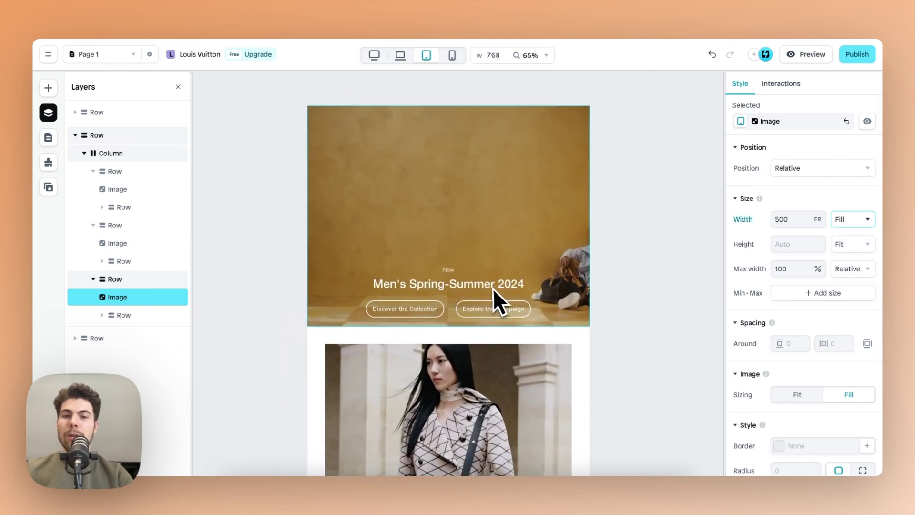
left_click(452, 56)
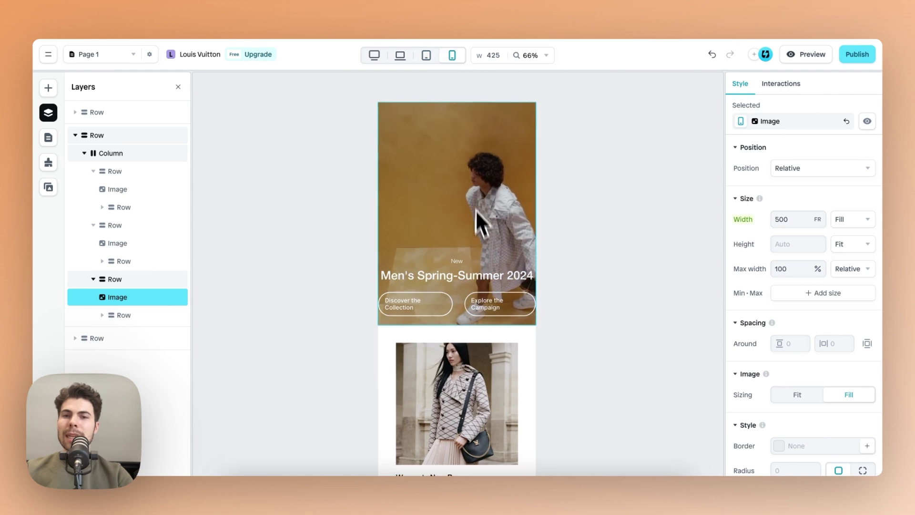
scroll(479, 229, "down", 1)
scroll(476, 244, "down", 3)
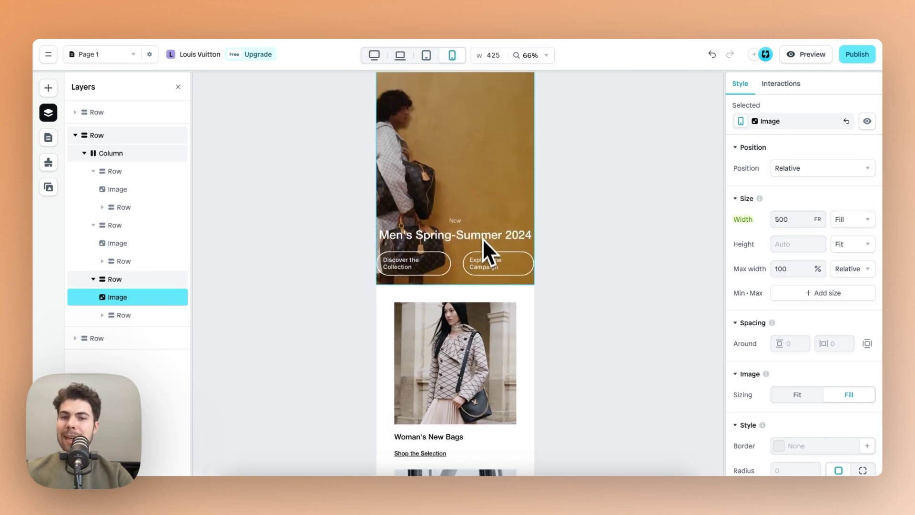
scroll(457, 248, "down", 10)
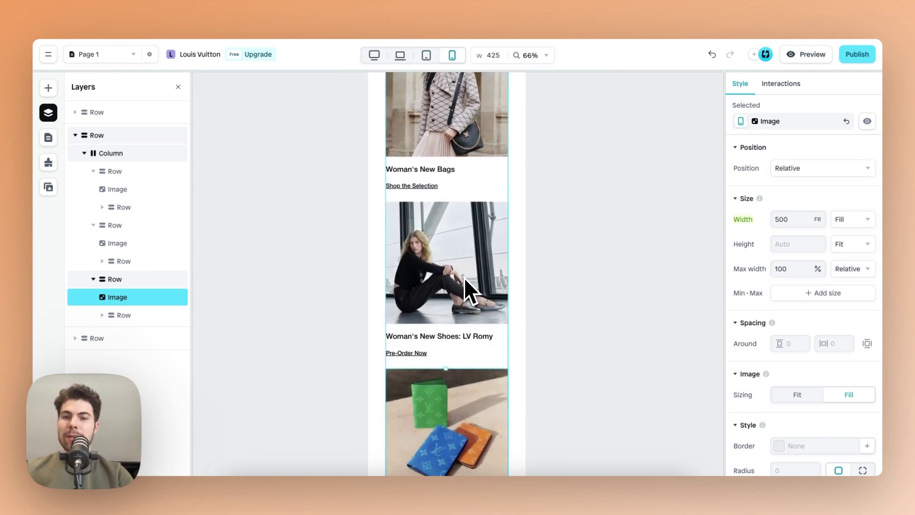
scroll(467, 305, "down", 8)
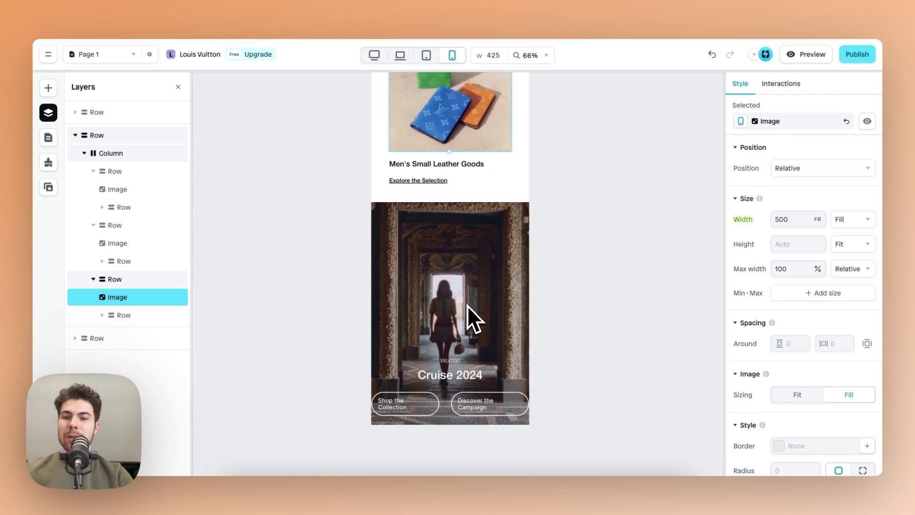
scroll(467, 308, "up", 18)
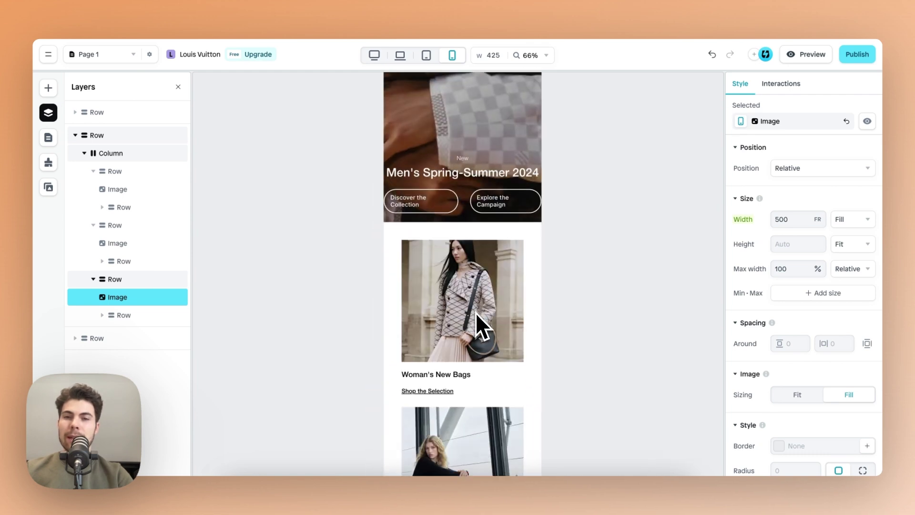
scroll(471, 199, "up", 5)
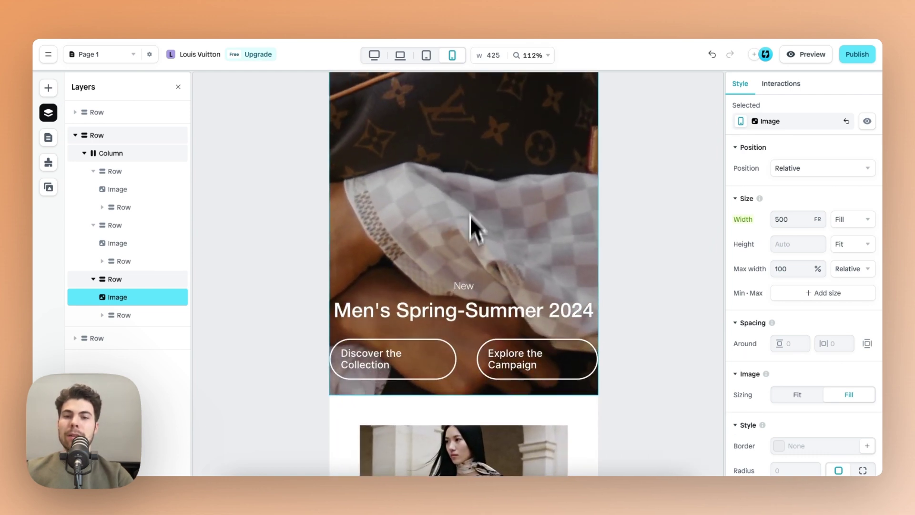
Stack the upper hero's two buttons by setting their column's layout direction to Vertical in the mobile view.
left_click(509, 291)
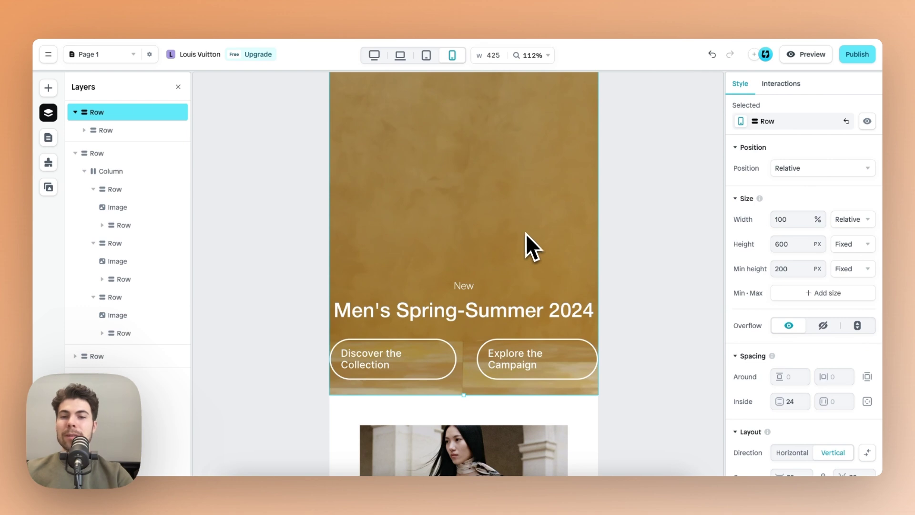
left_click(461, 370)
left_click(463, 369)
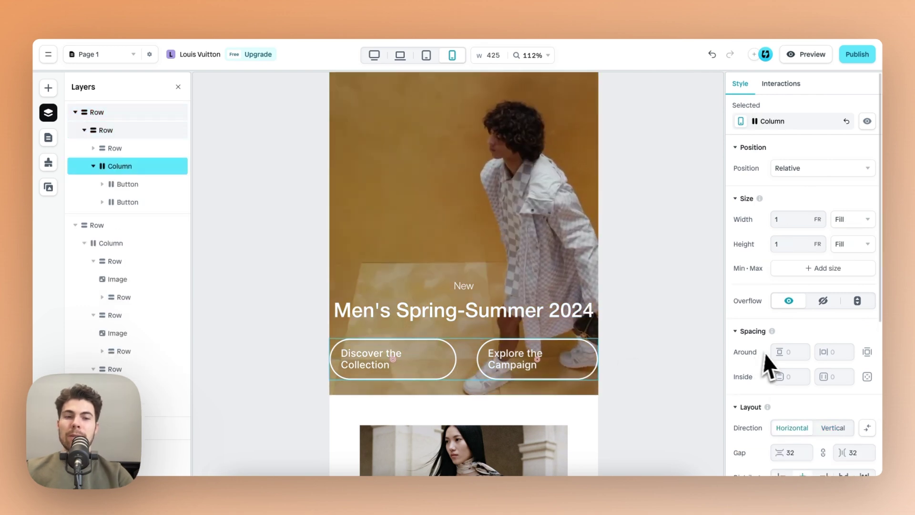
scroll(768, 364, "down", 3)
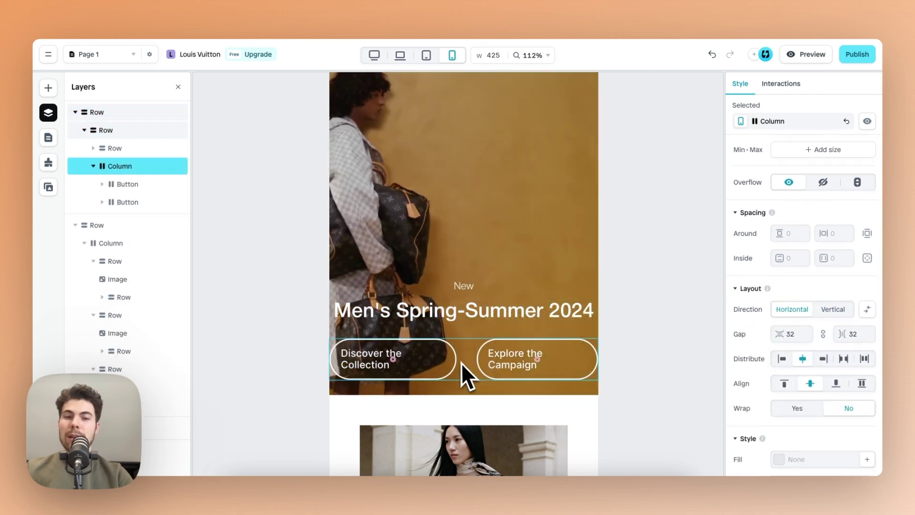
scroll(819, 373, "down", 1)
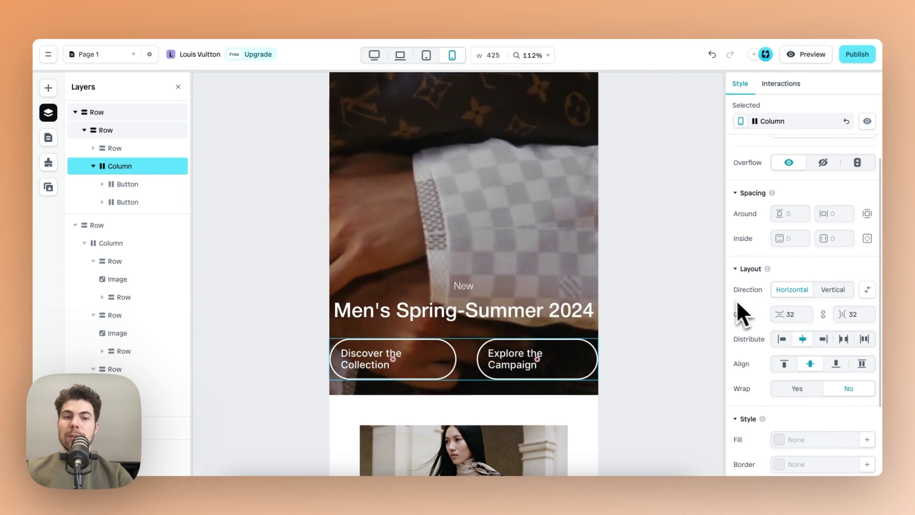
left_click(834, 291)
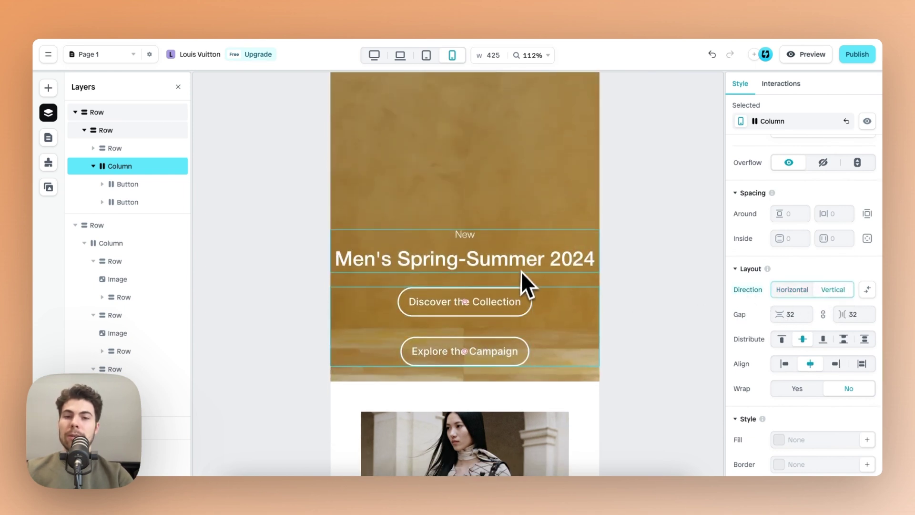
Set the horizontal inside spacing of the row holding the upper hero's "New" label and heading to 24.
left_click(522, 264)
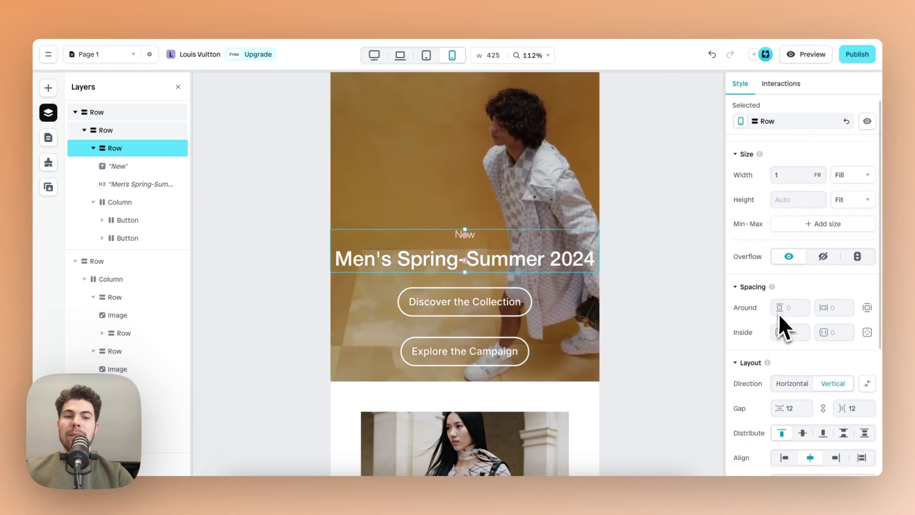
scroll(792, 316, "down", 1)
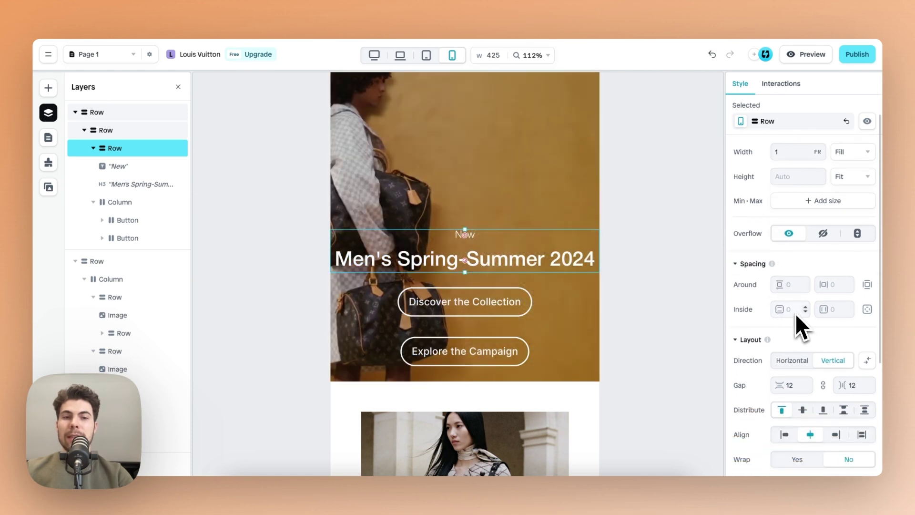
left_click(839, 309)
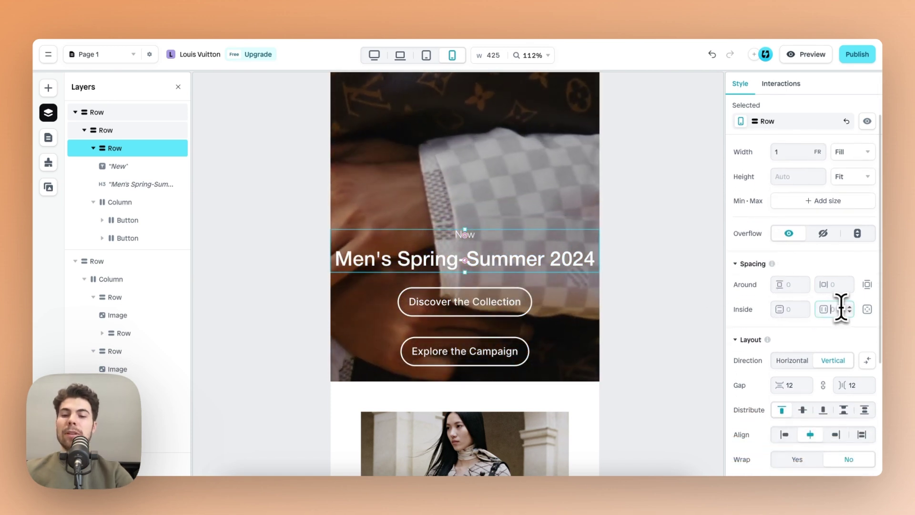
type("24")
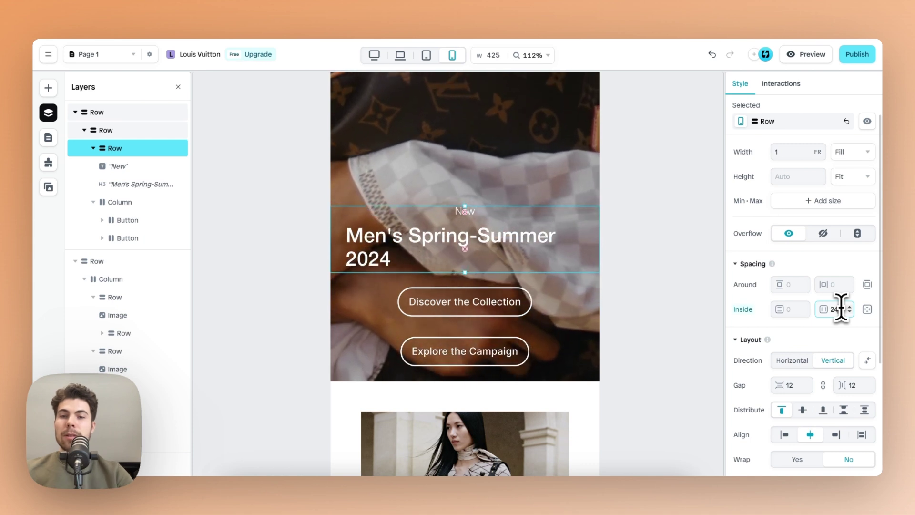
Center-align the text of the "Men's Spring-Summer 2024" heading in the mobile view.
left_click(544, 251)
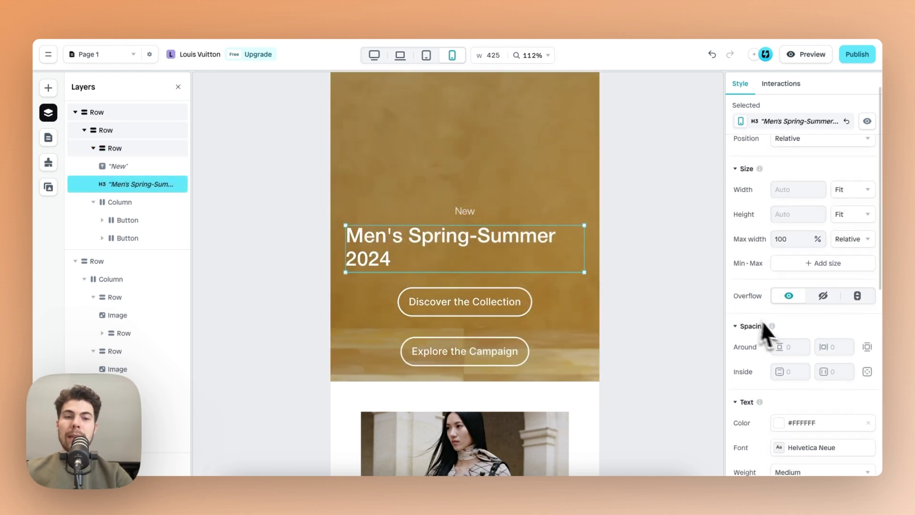
scroll(763, 315, "down", 2)
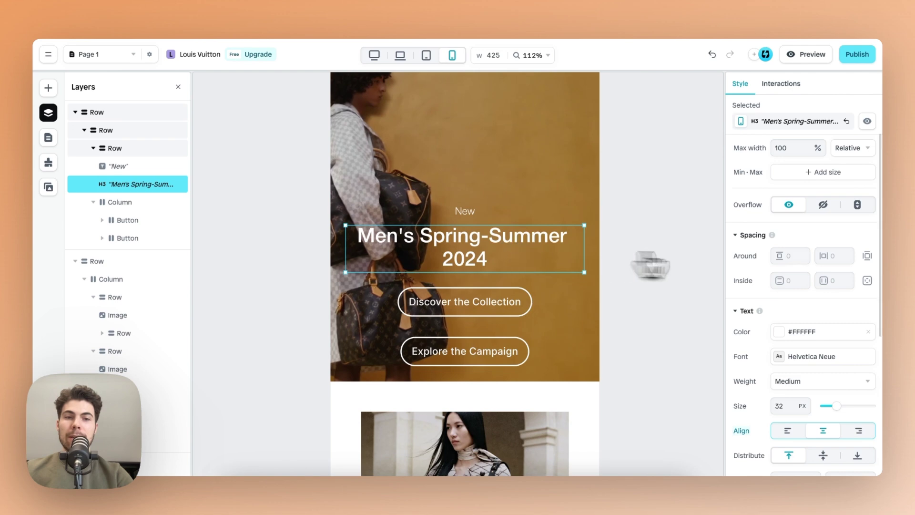
scroll(781, 268, "up", 2)
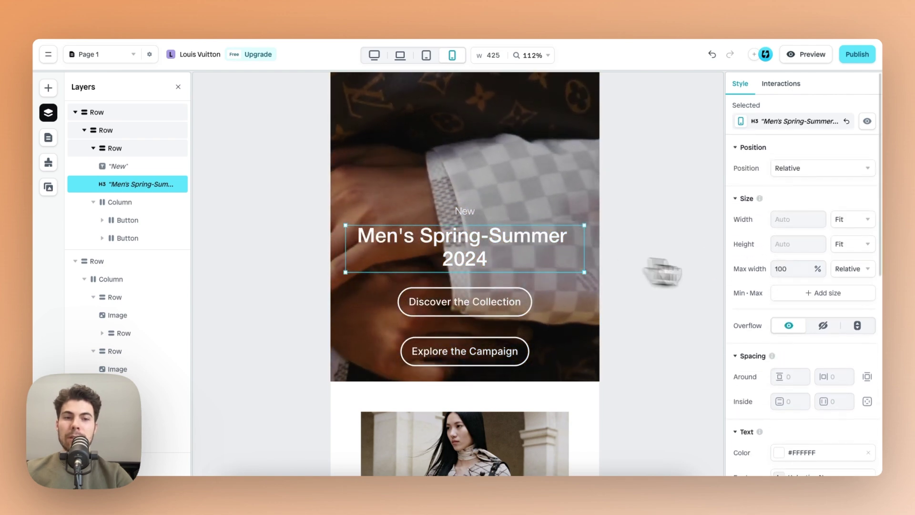
scroll(789, 313, "down", 3)
double_click(557, 259)
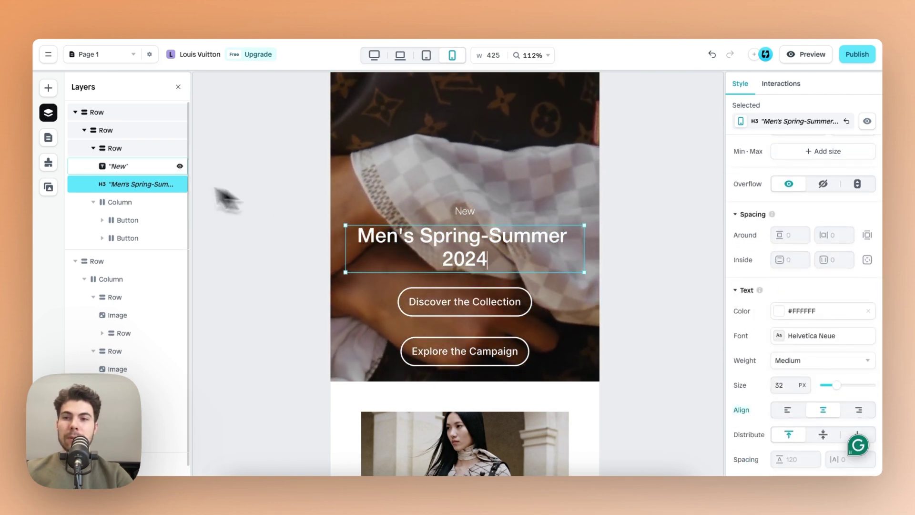
Increase the horizontal inside spacing of the row holding the upper hero's "New" label and heading so the heading wraps before "Summer 2024".
left_click(138, 153)
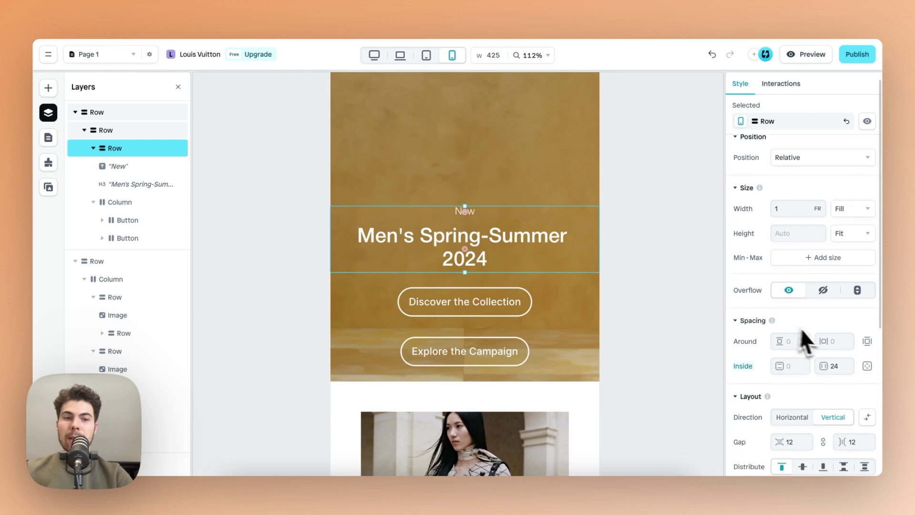
scroll(842, 355, "down", 2)
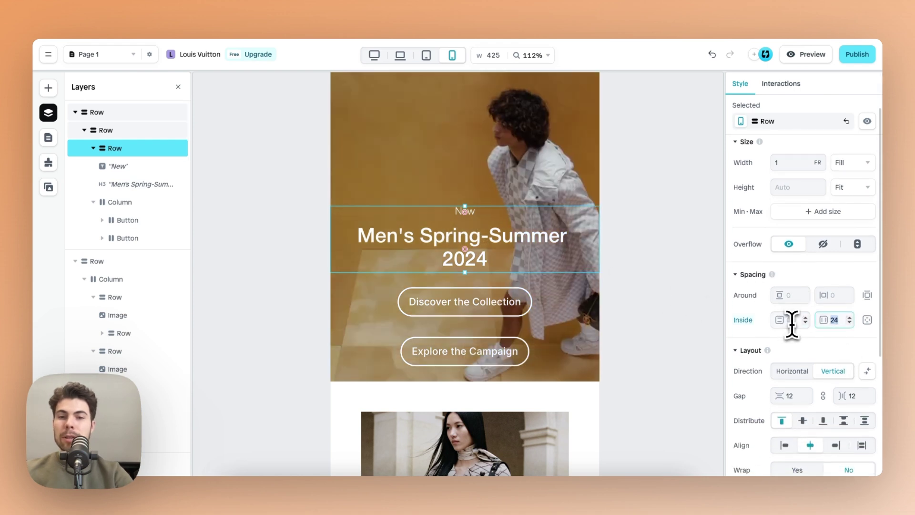
left_click(643, 294)
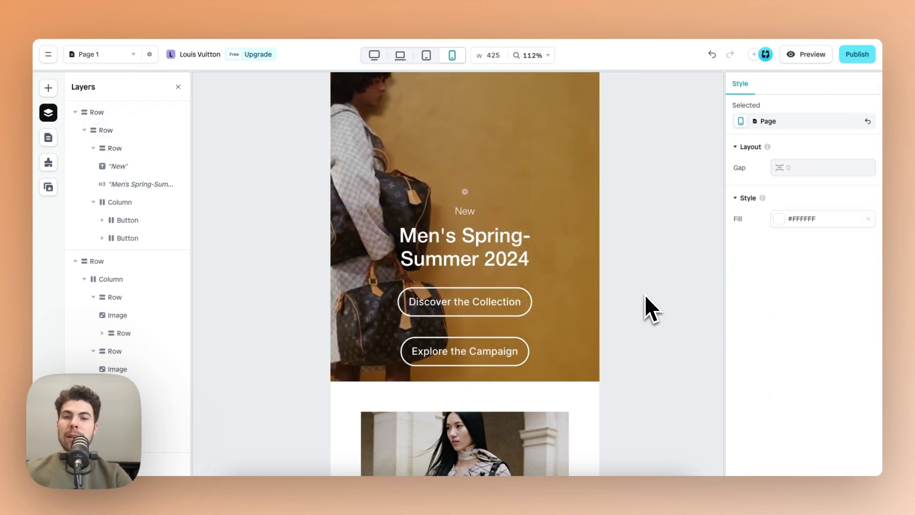
Set the gap of the column holding the upper hero's two stacked buttons to 16.
left_click(488, 244)
scroll(505, 267, "down", 1)
left_click(504, 301)
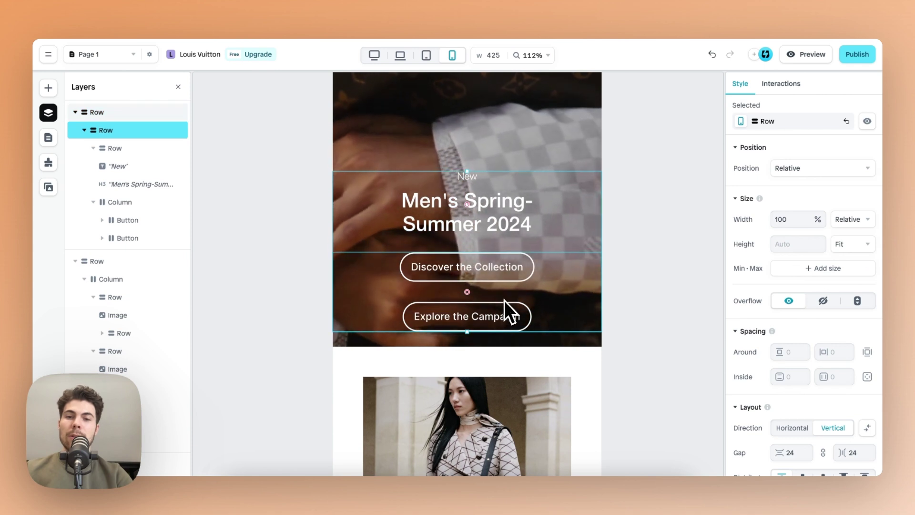
left_click(504, 302)
scroll(763, 361, "down", 4)
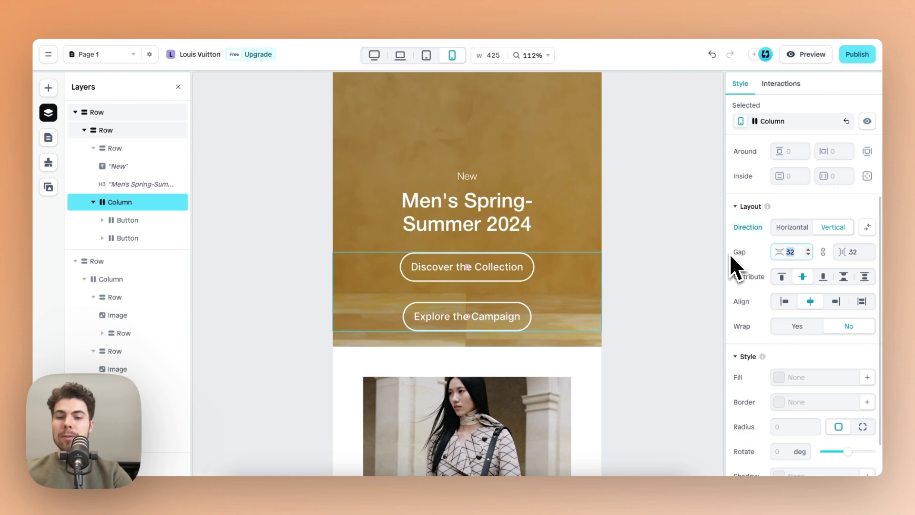
type("16")
Stack the "Cruise 2024" hero's two buttons by setting their column's layout direction to Vertical with a gap of 16.
scroll(548, 258, "down", 15)
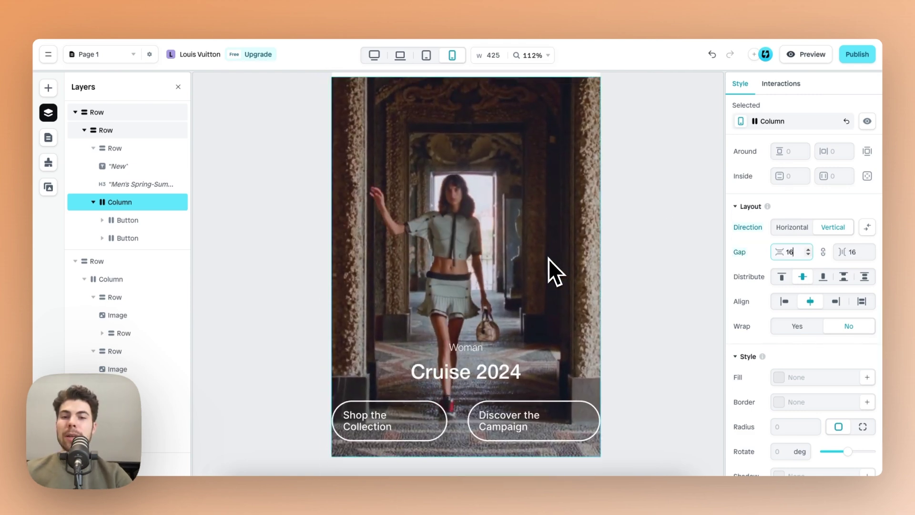
left_click(465, 391)
left_click(461, 384)
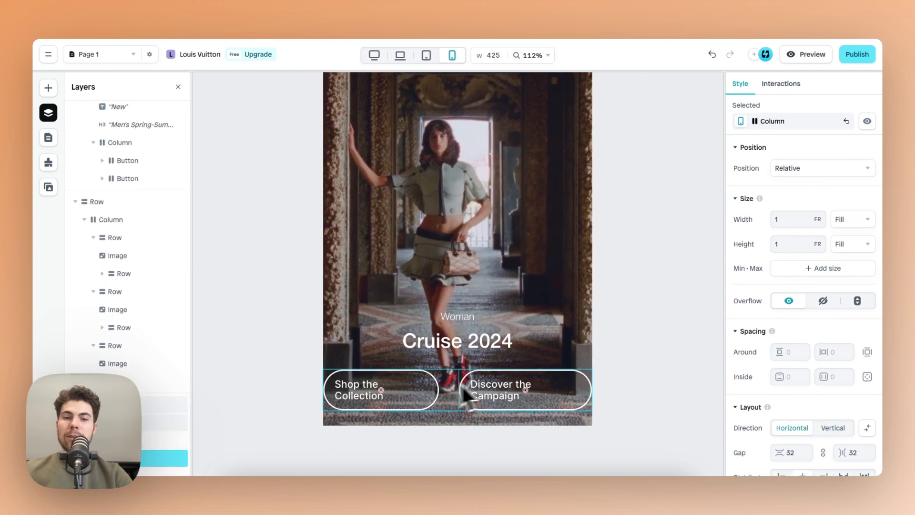
scroll(818, 370, "down", 4)
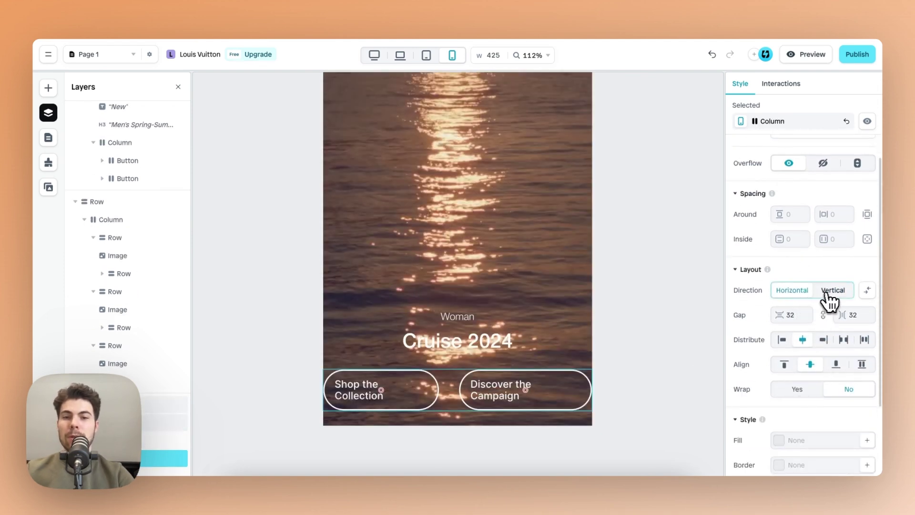
left_click(831, 292)
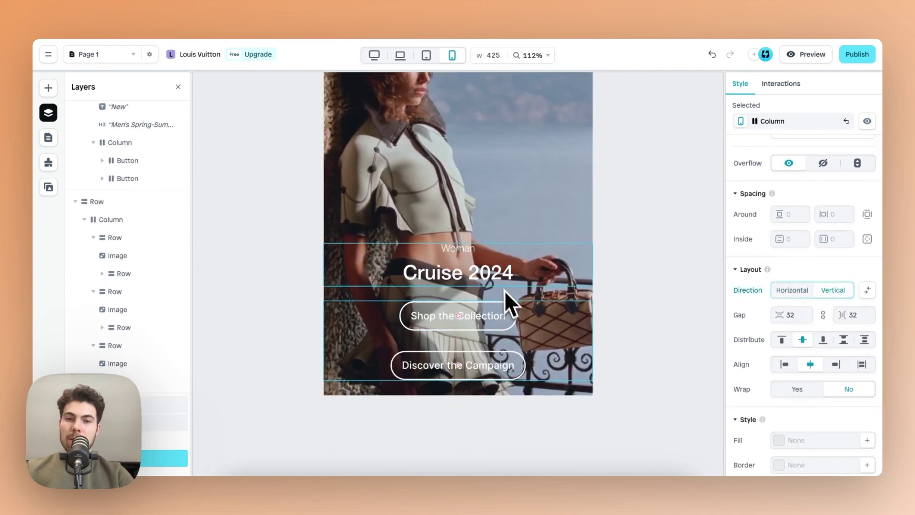
scroll(822, 349, "down", 1)
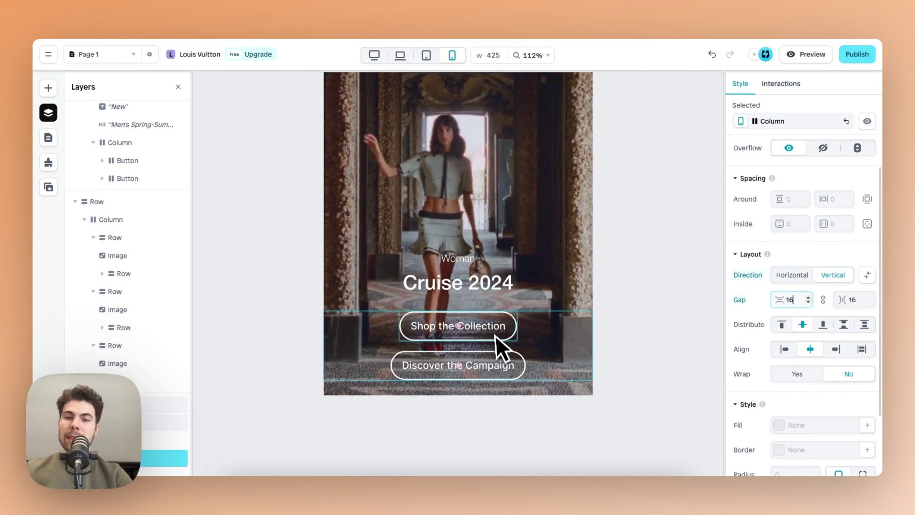
Set the "Shop the Collection" button's width to Relative, trying 75% before settling on 65%.
scroll(498, 332, "up", 3)
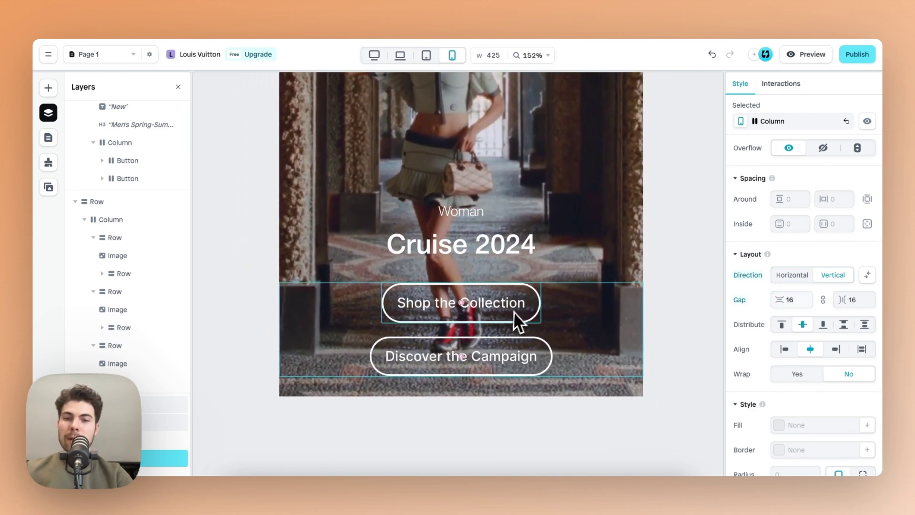
left_click(517, 313)
left_click(547, 358)
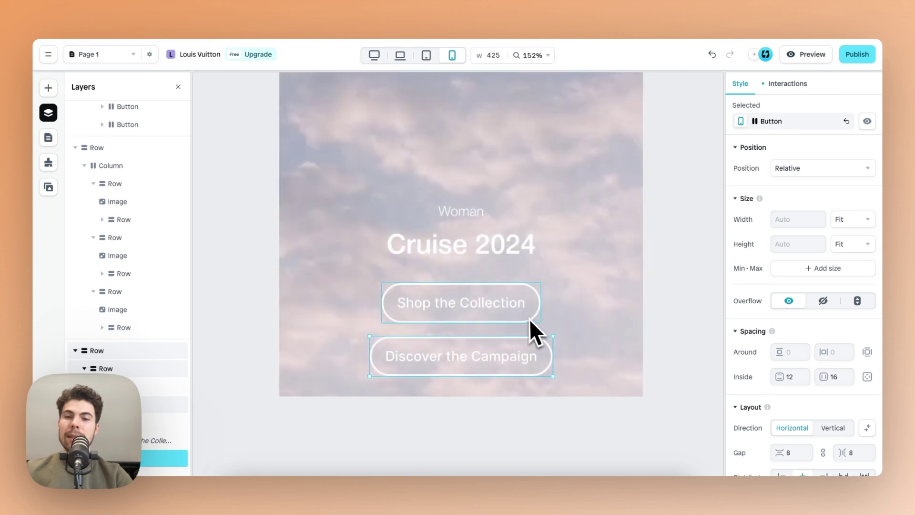
left_click(526, 316)
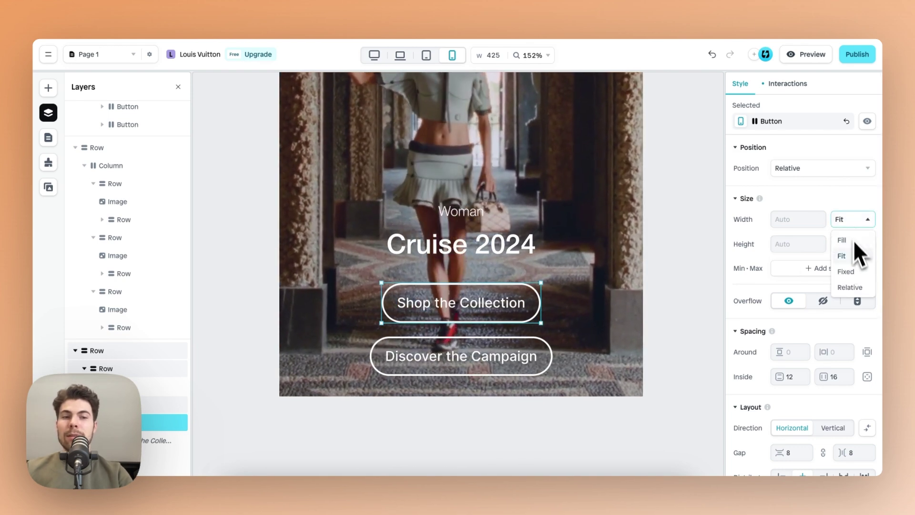
left_click(851, 287)
left_click(786, 220)
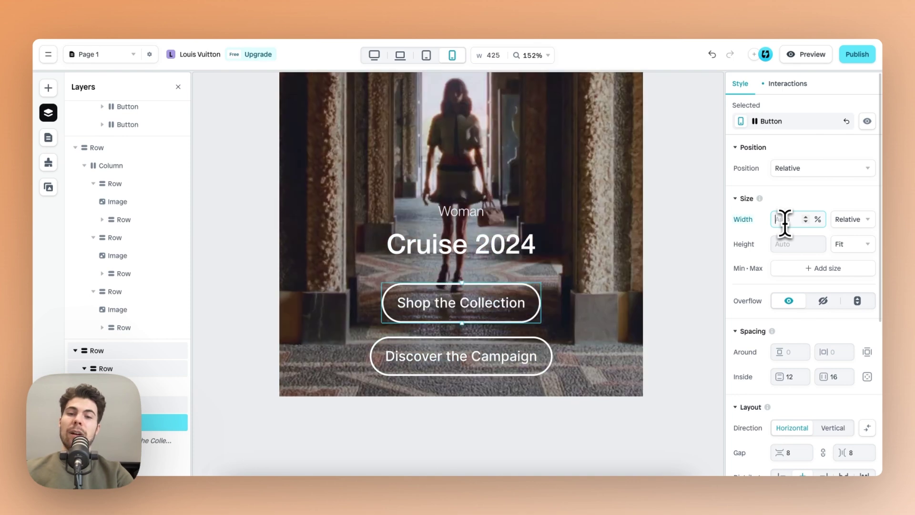
type("75")
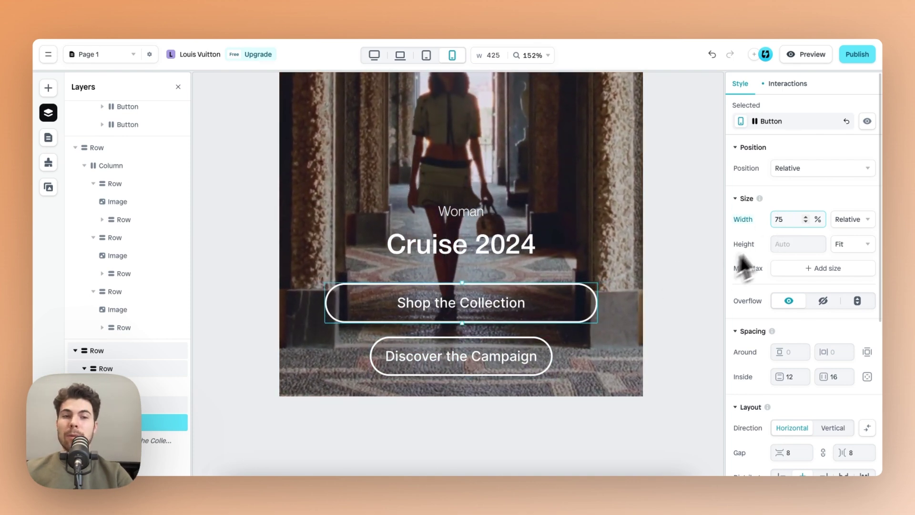
type("65")
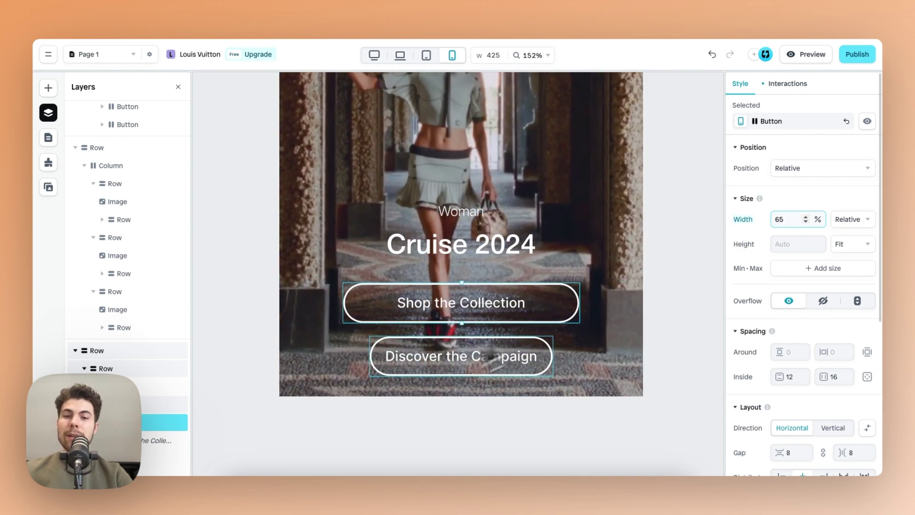
Set the "Discover the Campaign" button's width to Relative at 65%, then deselect it.
left_click(499, 359)
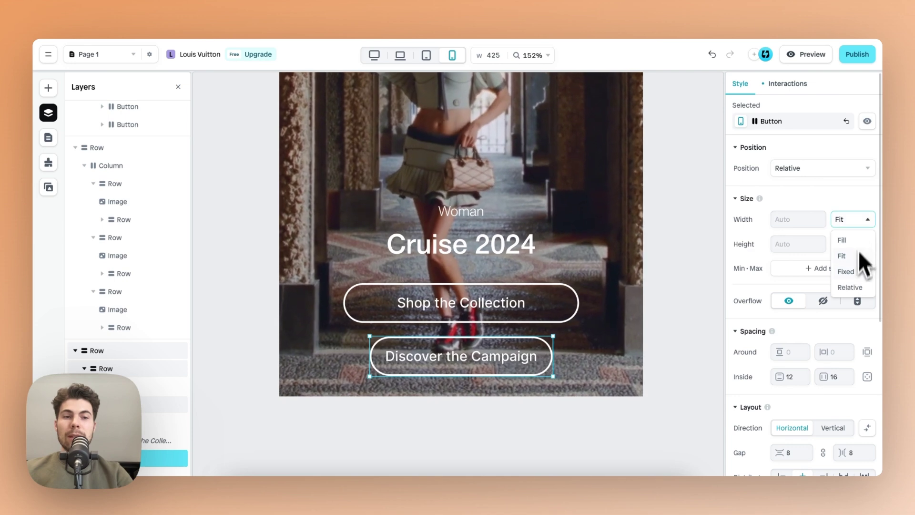
left_click(850, 287)
left_click(791, 219)
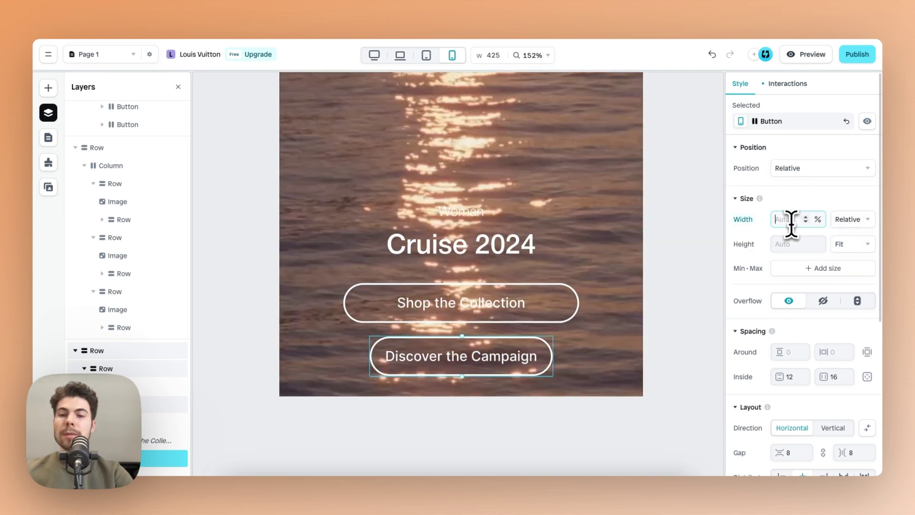
type("65")
key("Escape")
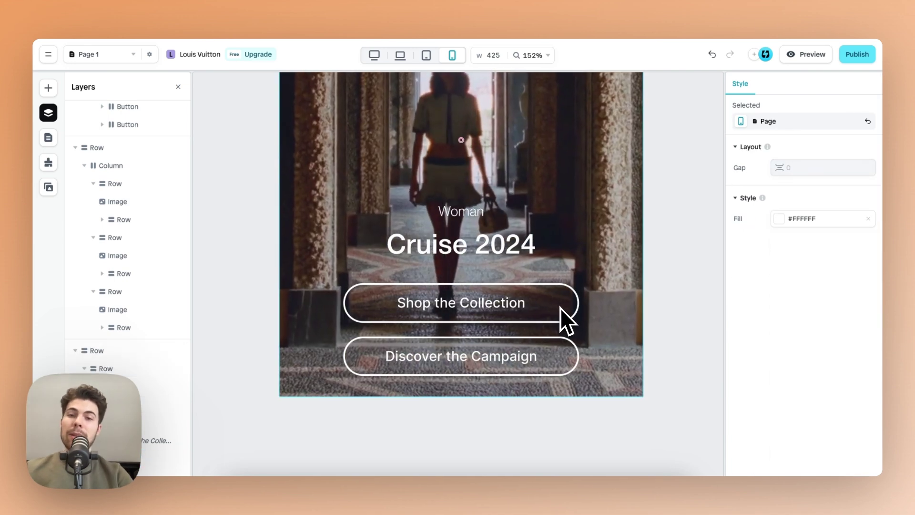
Review the whole mobile page on the canvas, then open the 425-wide preview and examine all its sections.
scroll(559, 308, "down", 5)
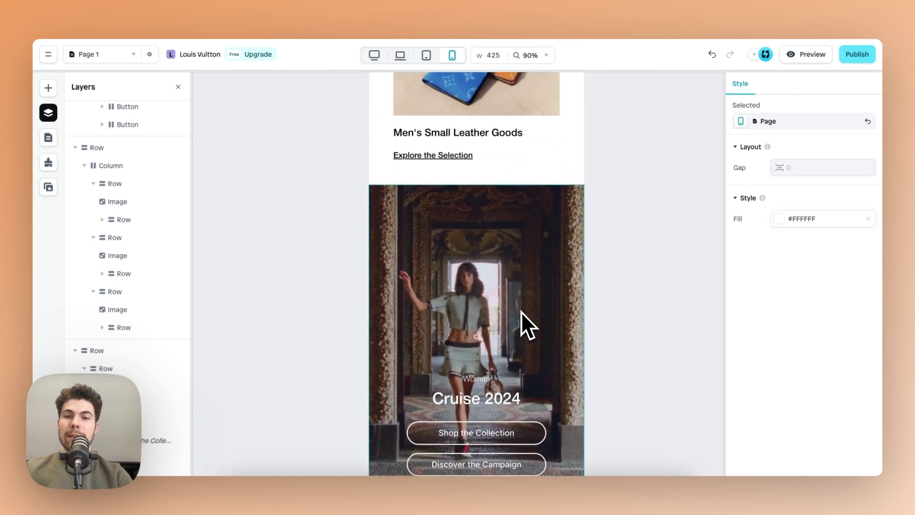
scroll(521, 312, "down", 3)
scroll(522, 312, "up", 10)
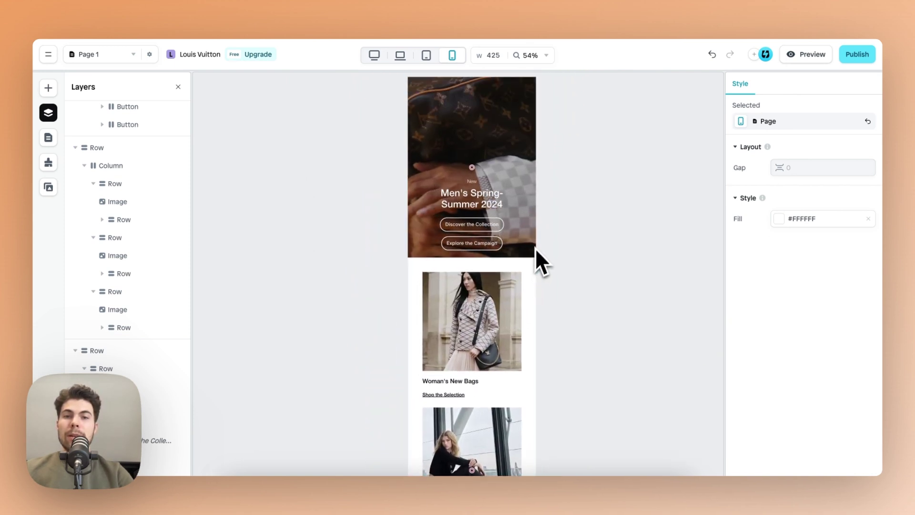
left_click(811, 53)
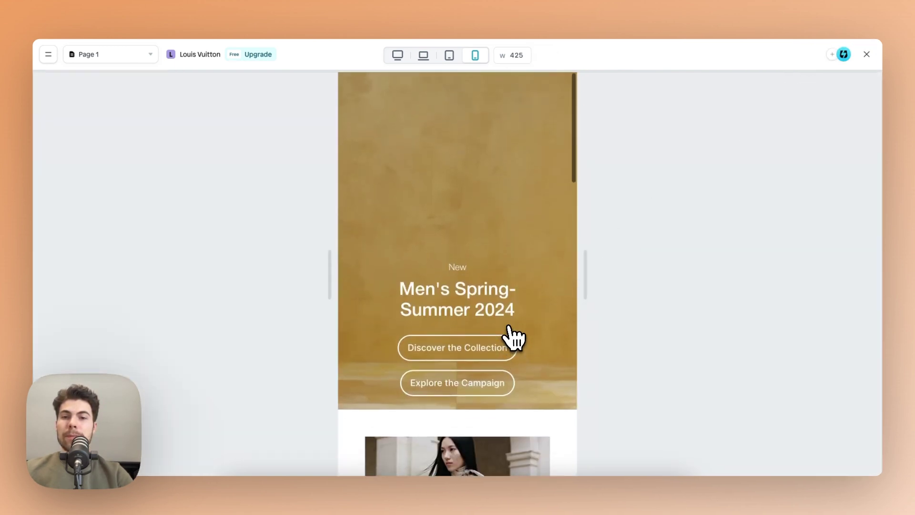
scroll(514, 339, "down", 10)
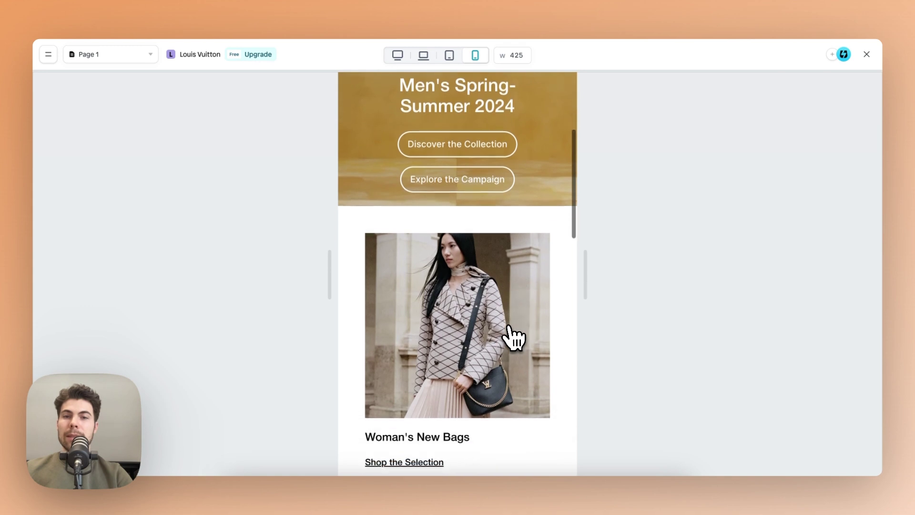
scroll(515, 339, "down", 10)
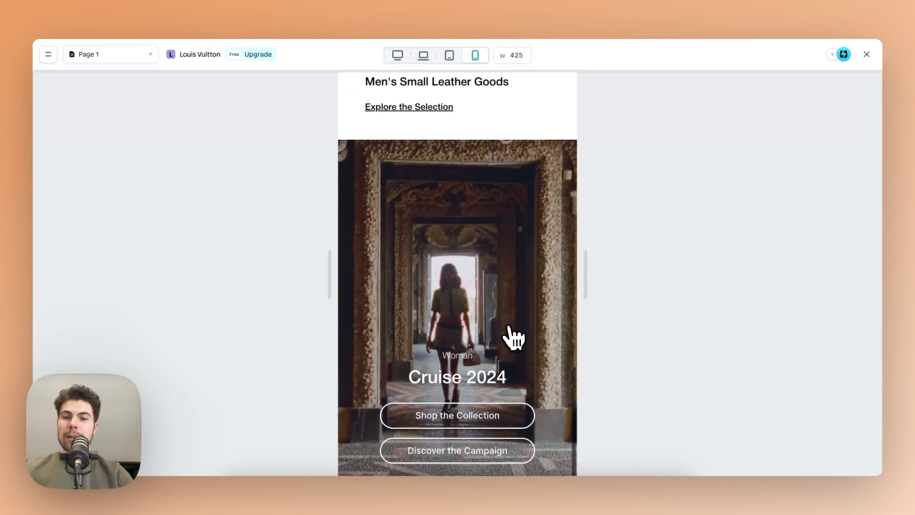
scroll(515, 338, "up", 20)
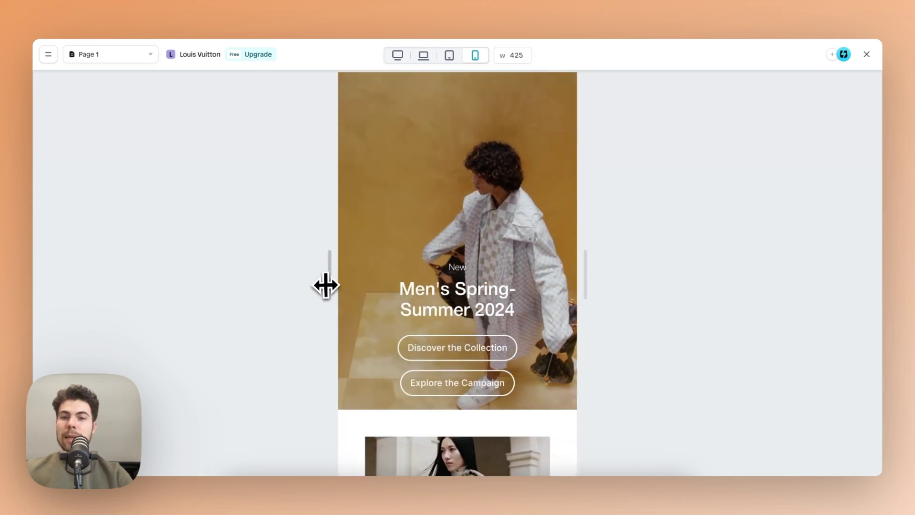
Widen the preview to 1303 to check the layout at desktop size, then return to the editor.
left_click_drag(325, 286, 79, 284)
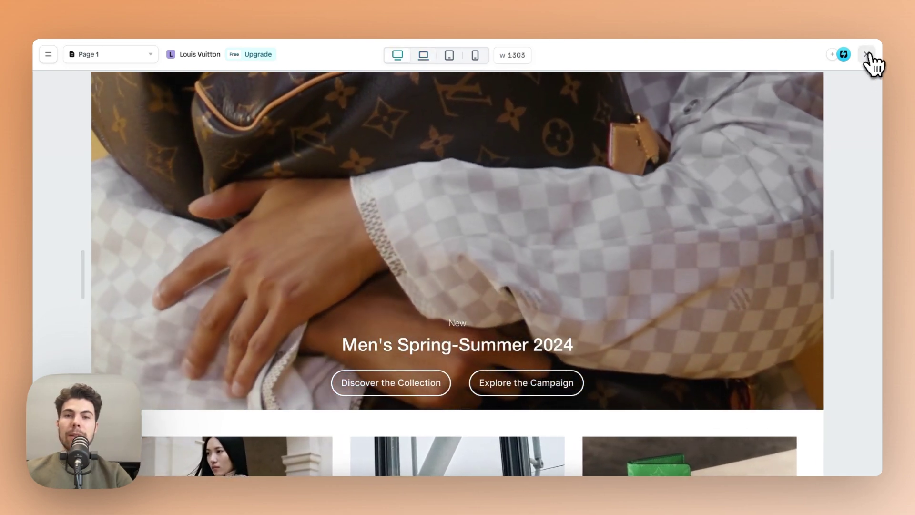
left_click(867, 55)
scroll(603, 269, "up", 3)
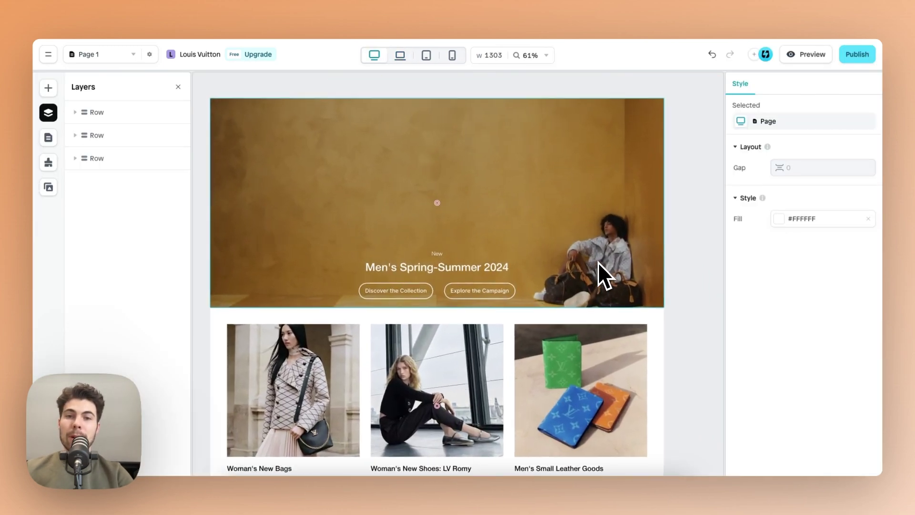